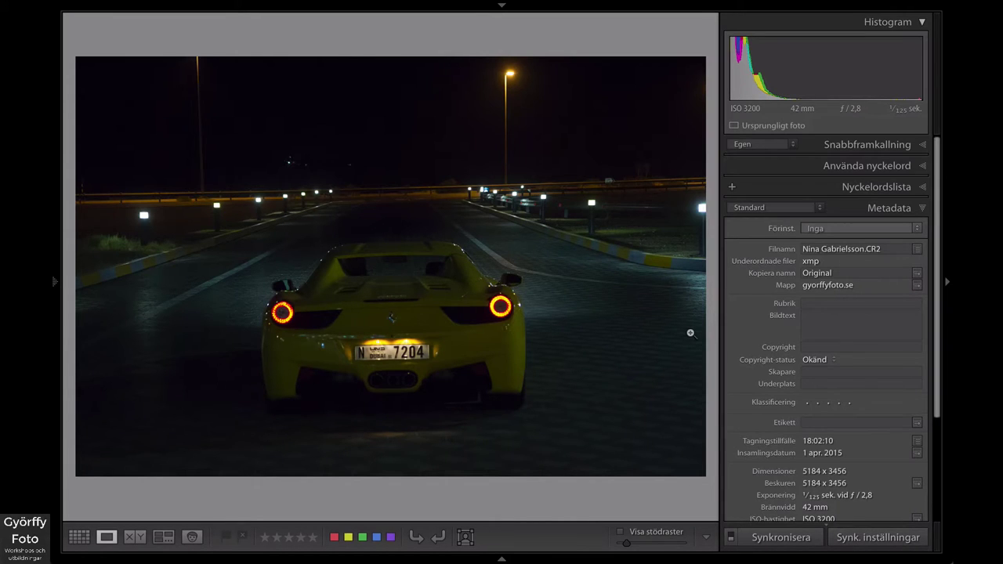
# Compare with the finished composite, then show the raw photo's capture details: Canon EOS 7D, 1/125 s, f/2.8, ISO 3200, 42 mm
pyautogui.press('Right')
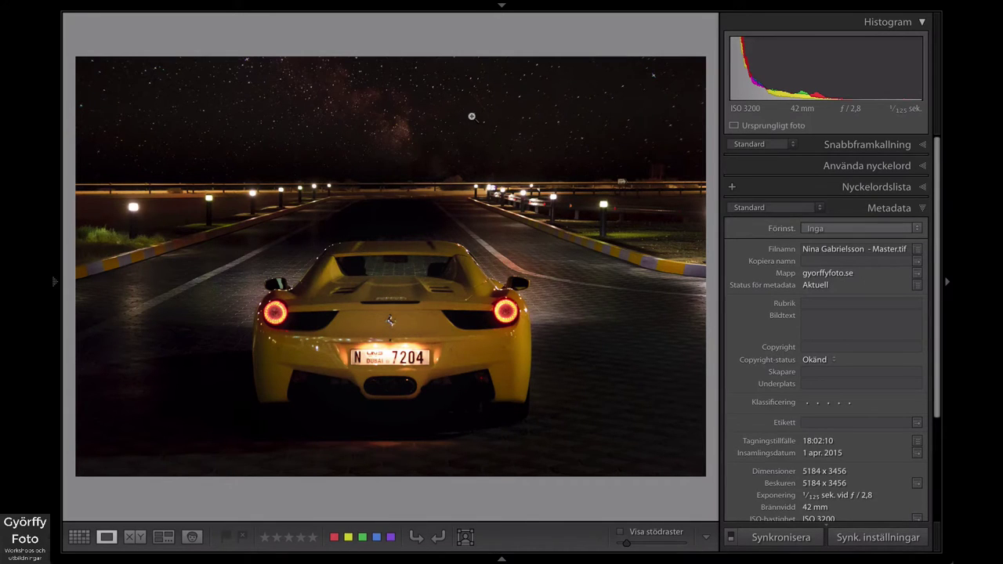
pyautogui.press('Left')
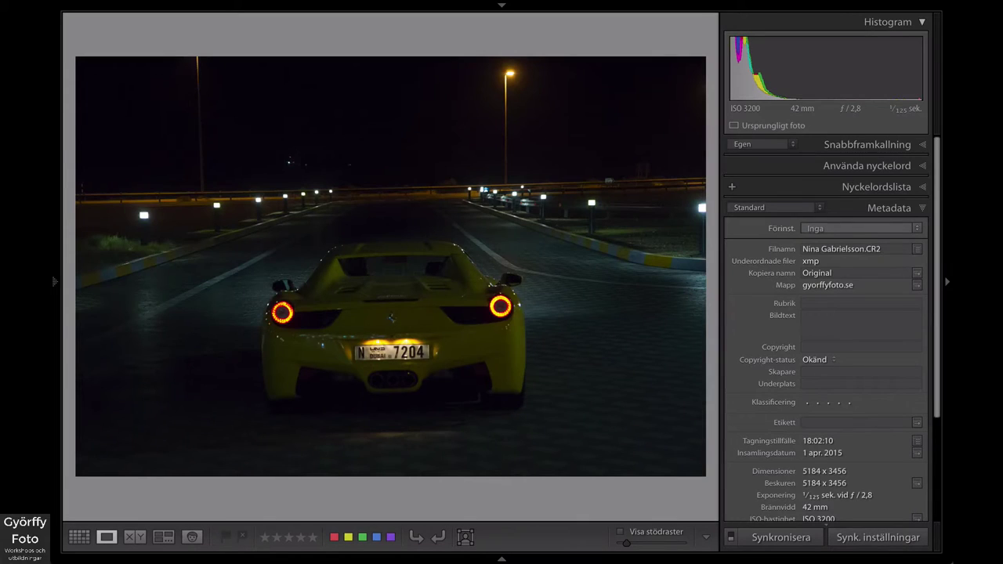
pyautogui.press('i')
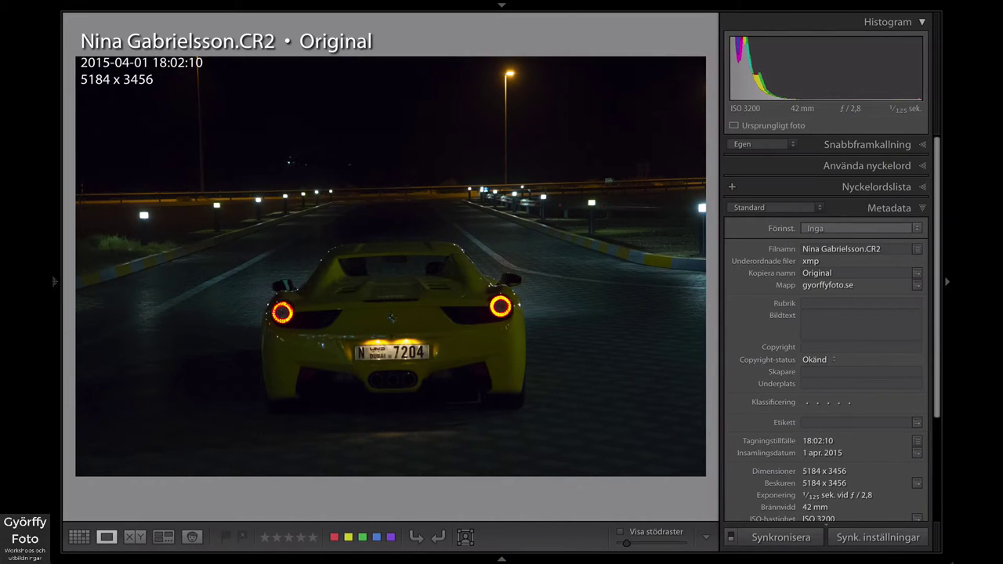
pyautogui.press('i')
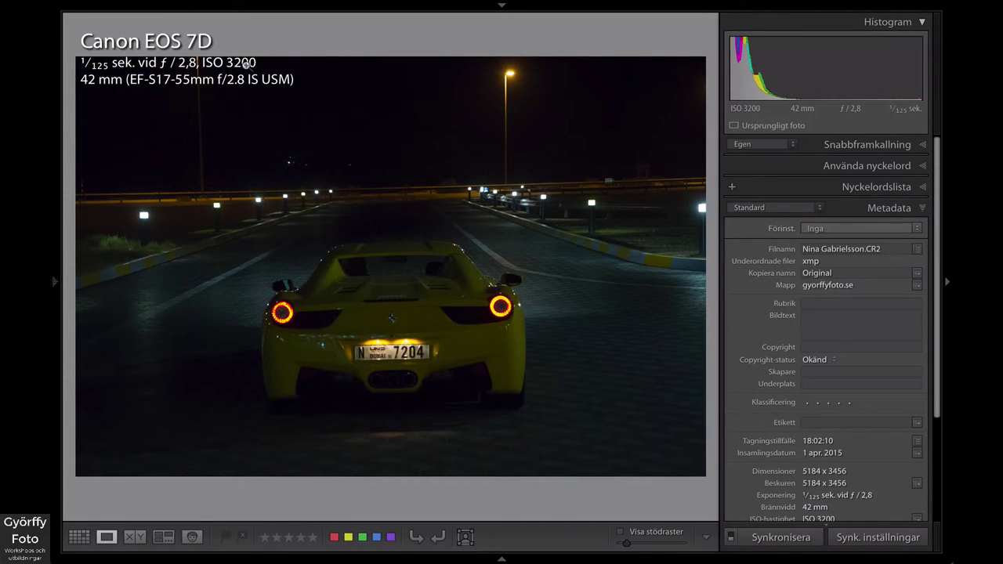
pyautogui.click(408, 325)
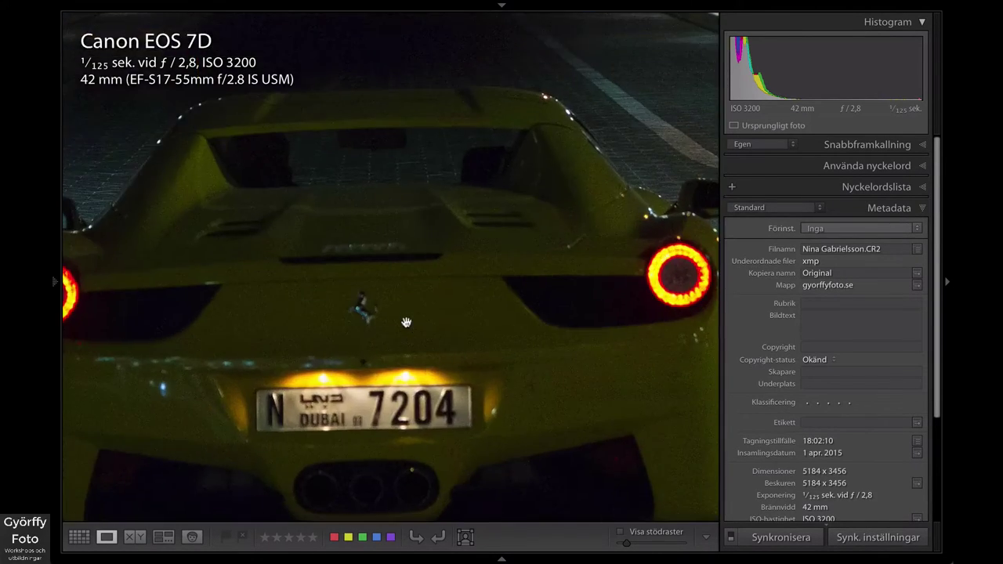
pyautogui.click(420, 274)
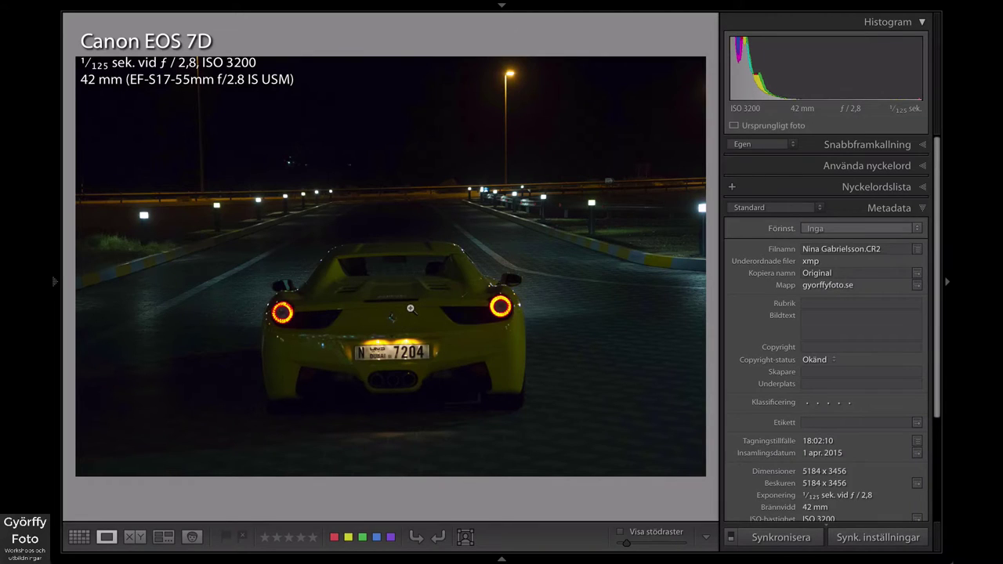
# Create virtual copy 'Kopiera 2' of the Original CR2 photo and open it in Develop
pyautogui.press('g')
pyautogui.hotkey('ctrl', 'a')
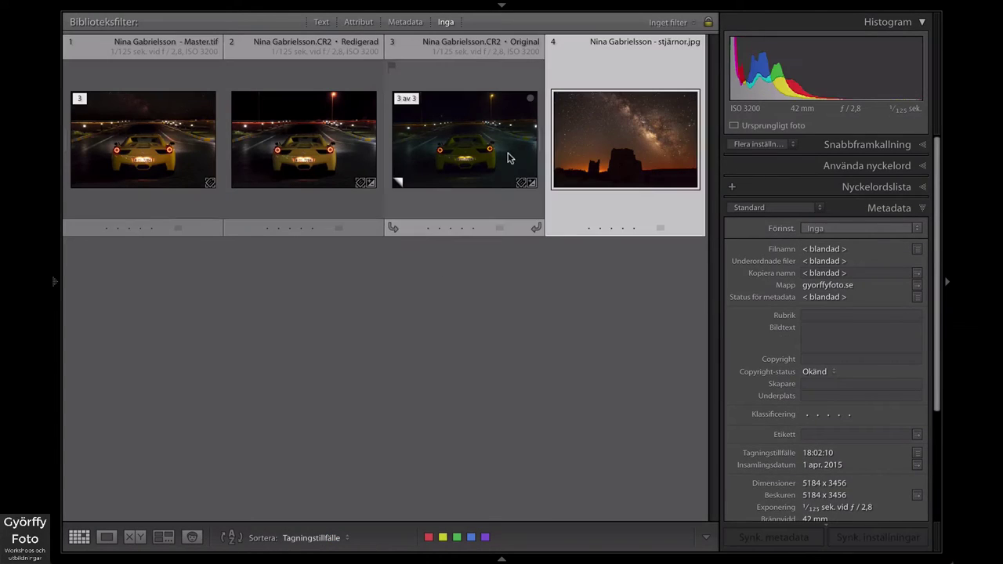
pyautogui.click(503, 157)
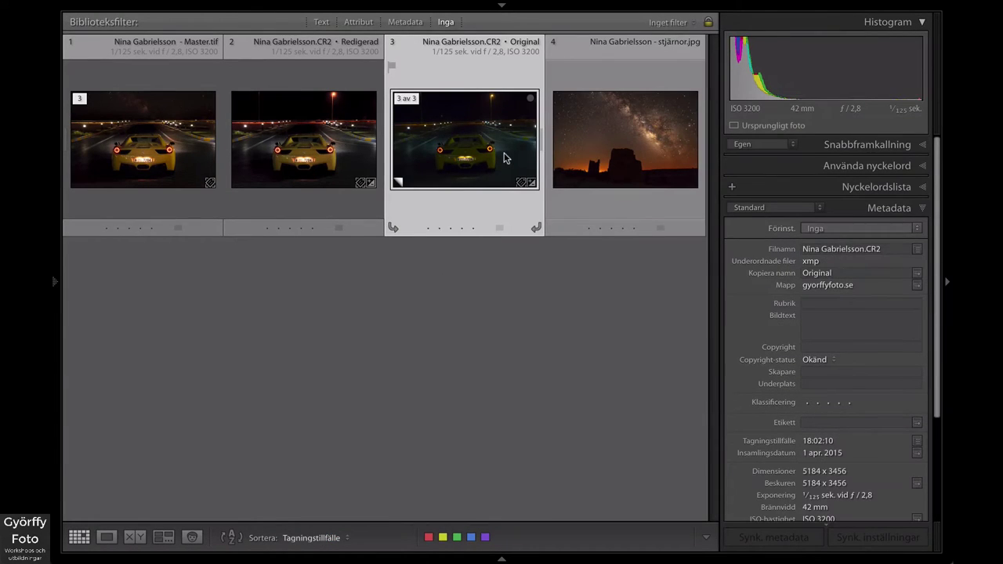
pyautogui.hotkey('ctrl', "'")
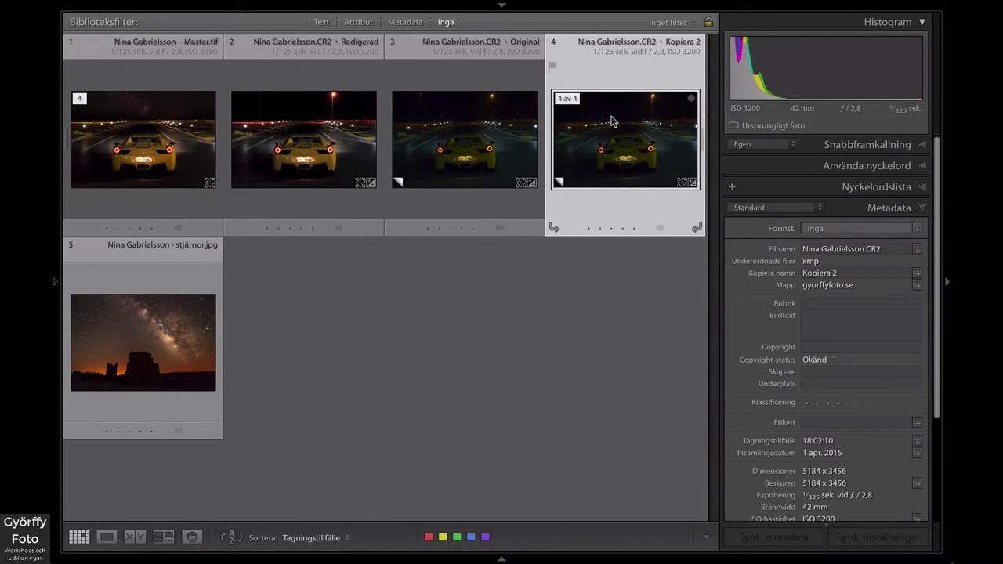
pyautogui.press('d')
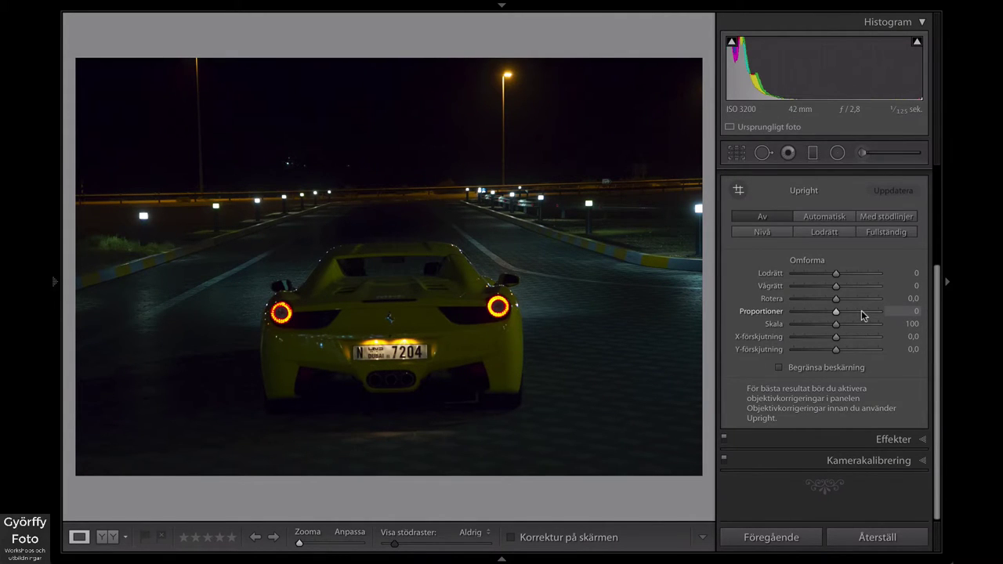
# Change the calibration profile from Camera Faithful to Camera Landscape for greener, more saturated yellows
pyautogui.scroll(4, 862, 315)
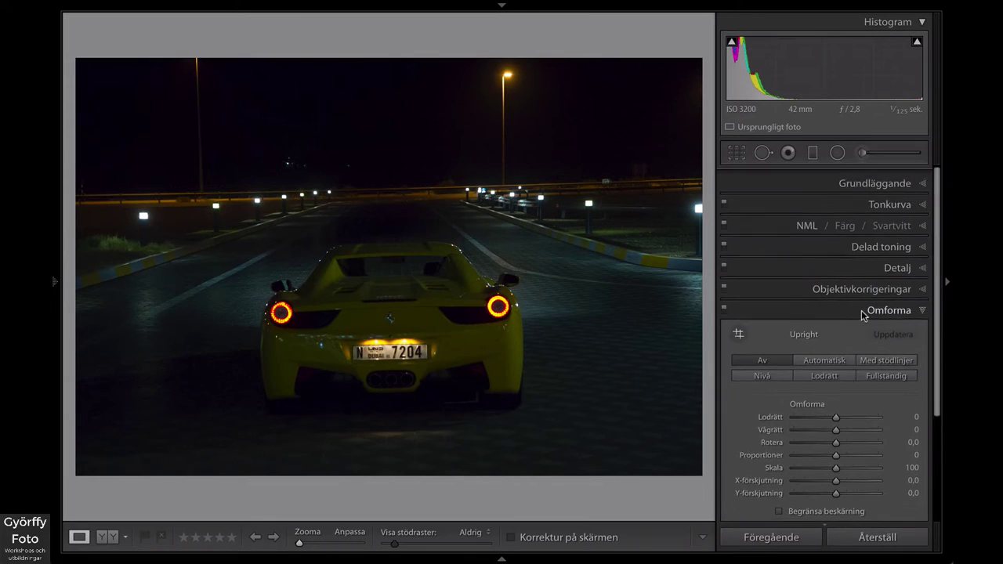
pyautogui.click(876, 177)
pyautogui.scroll(-3, 865, 310)
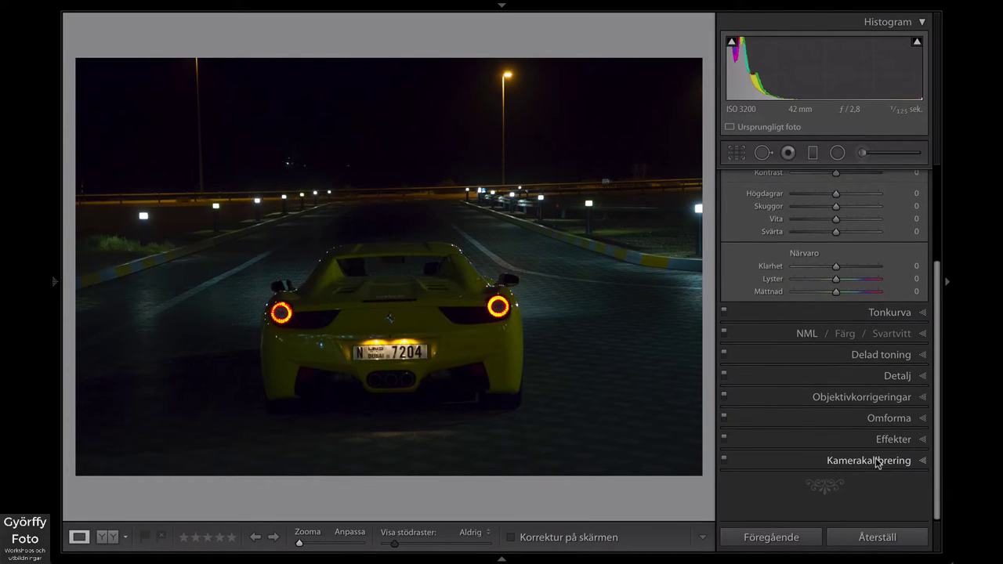
pyautogui.click(877, 461)
pyautogui.click(890, 289)
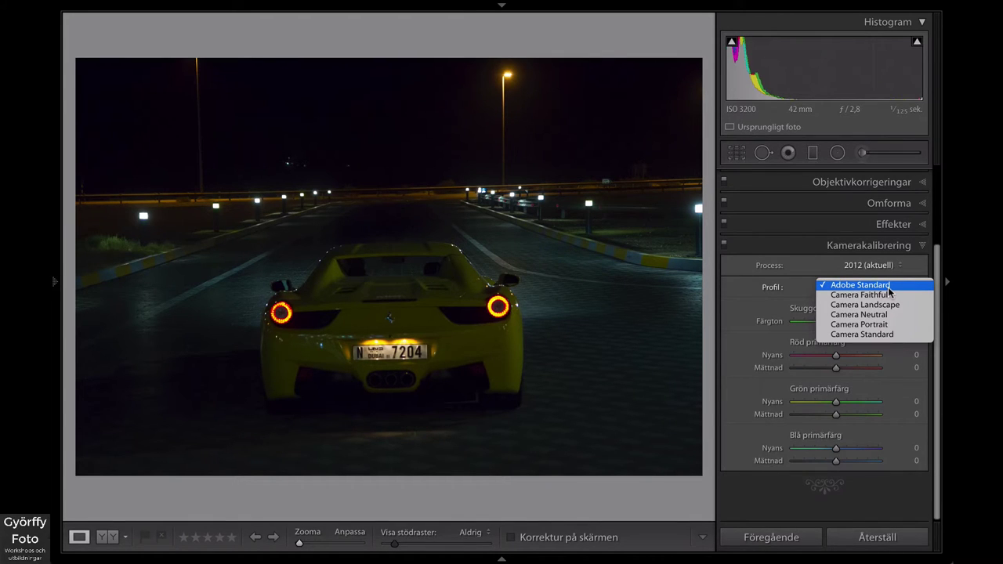
pyautogui.click(890, 294)
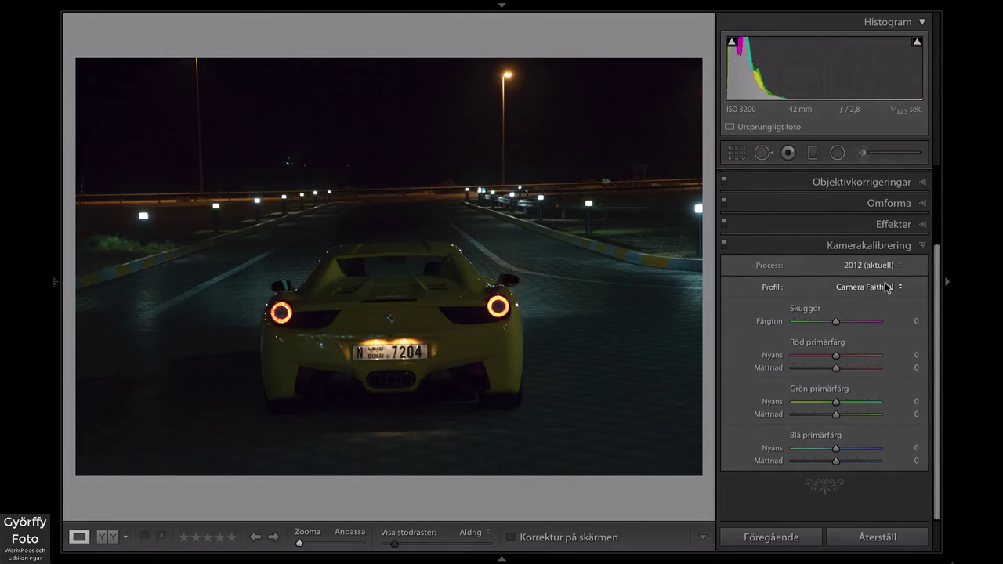
pyautogui.click(886, 288)
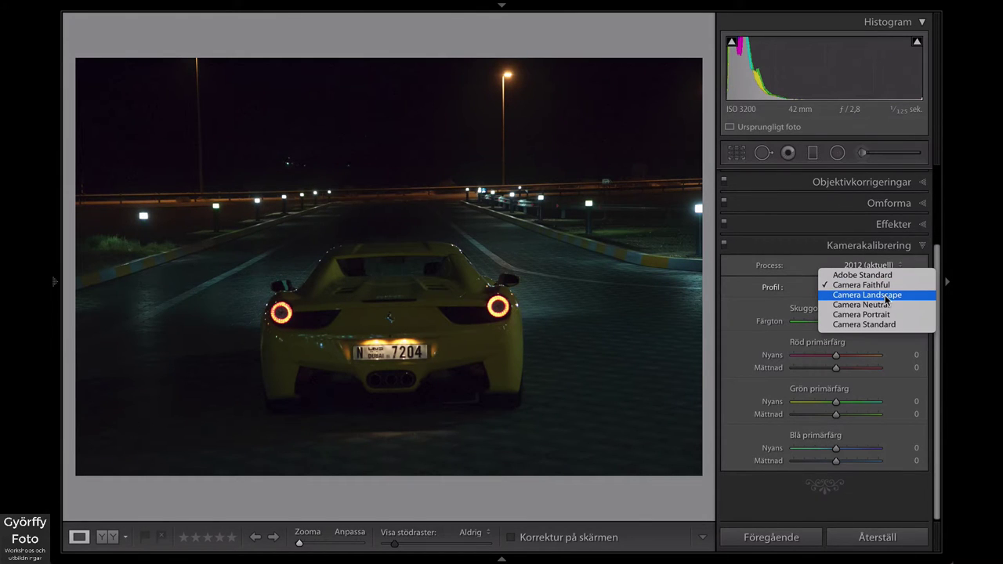
pyautogui.click(886, 295)
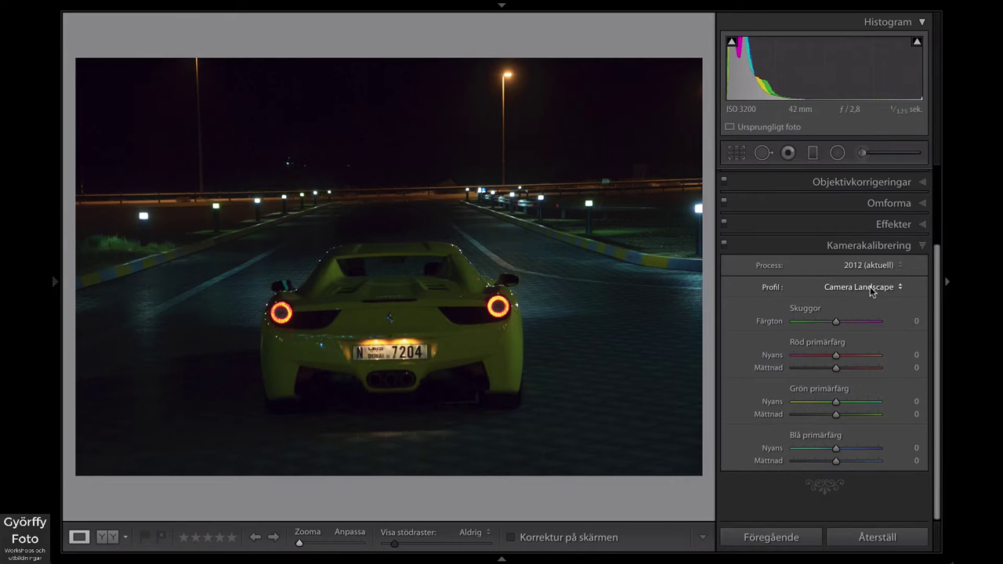
# Enable the Canon EF-S 17-55mm lens profile corrections and chromatic aberration removal
pyautogui.click(862, 182)
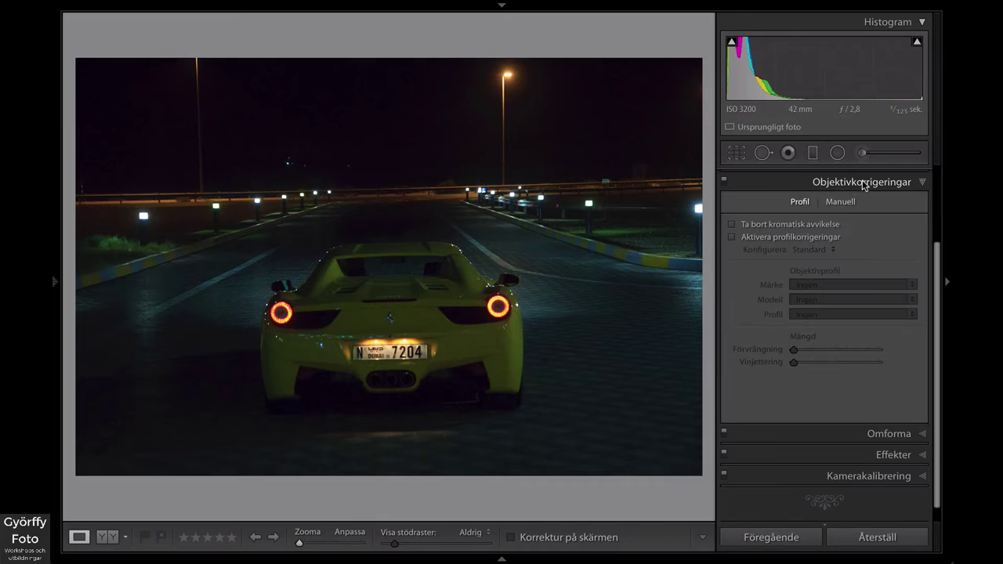
pyautogui.click(773, 237)
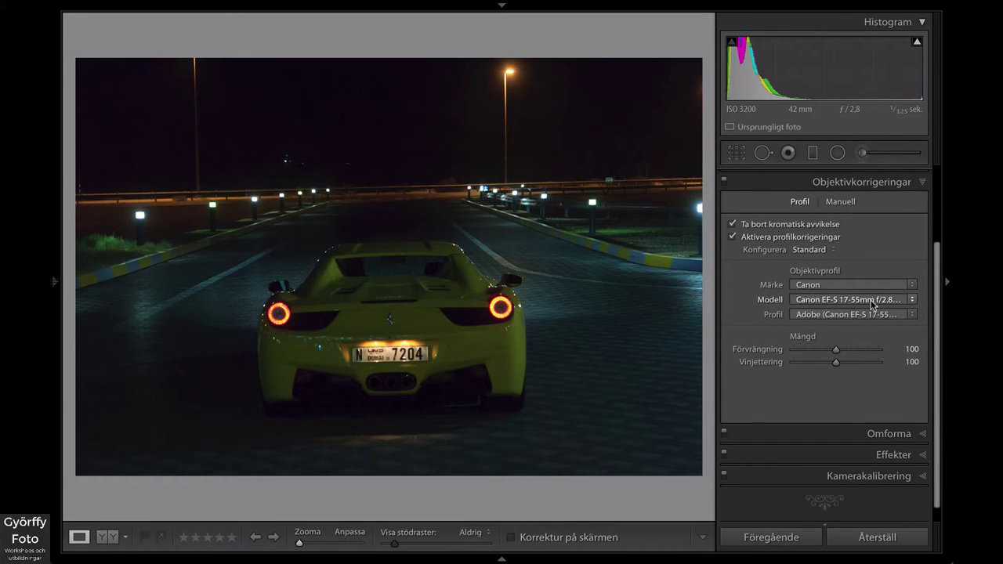
pyautogui.click(871, 186)
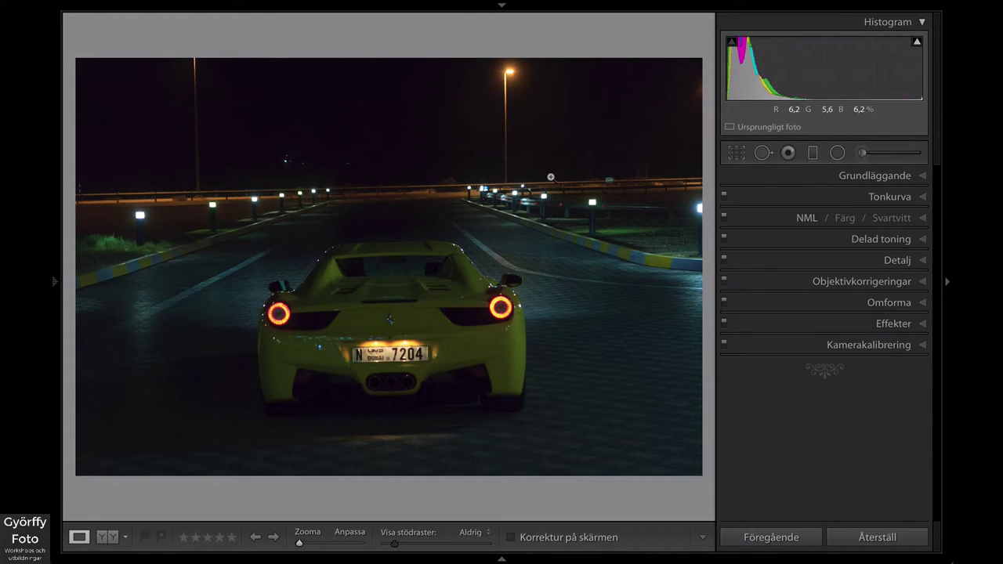
# Apply the Upright Level transform to straighten the road and horizon
pyautogui.click(884, 304)
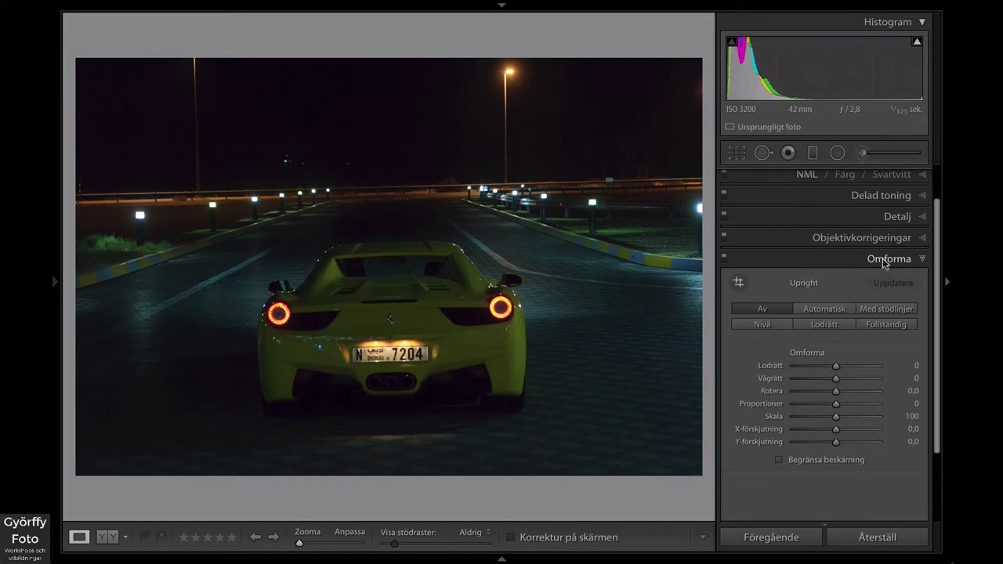
pyautogui.click(761, 324)
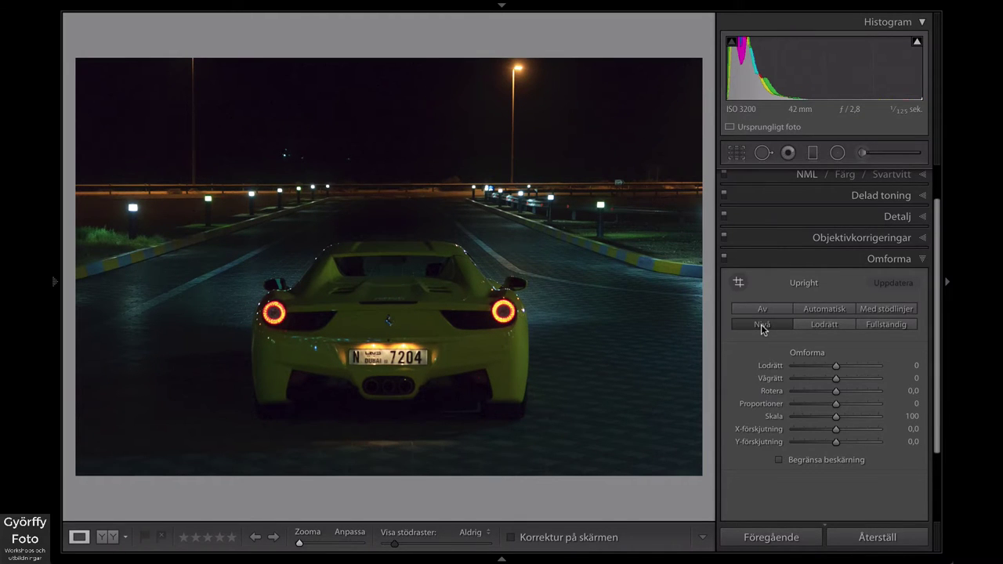
pyautogui.click(888, 261)
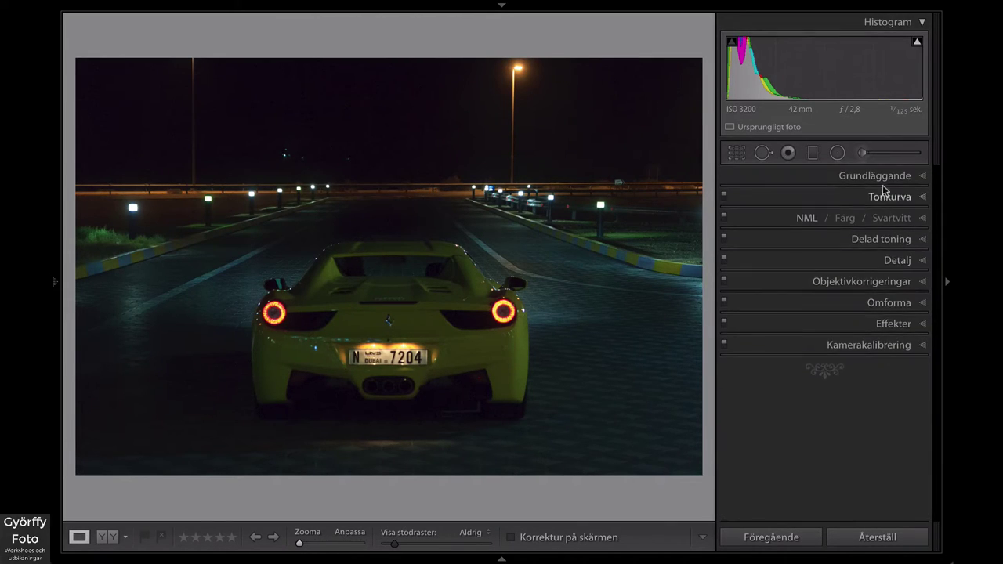
# Zoom to 1:1 on the road beside the car and sample a neutral patch for white balance
pyautogui.click(887, 177)
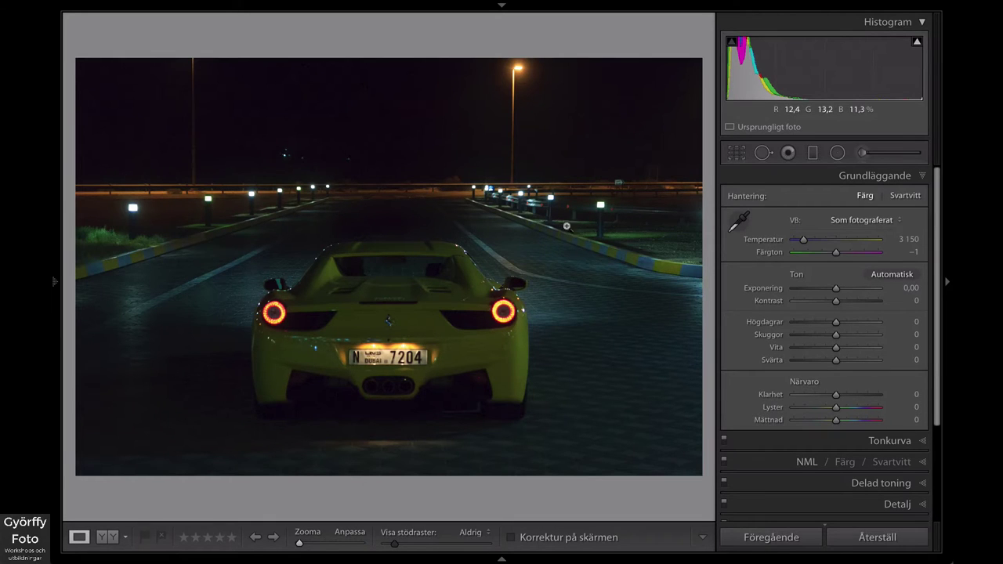
pyautogui.click(480, 248)
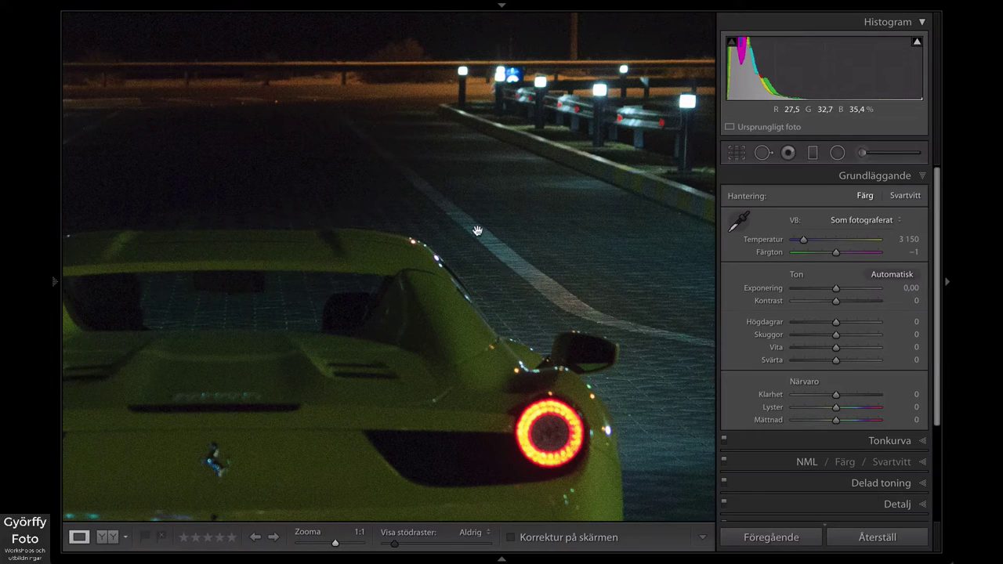
pyautogui.moveTo(262, 260); pyautogui.dragTo(602, 270)
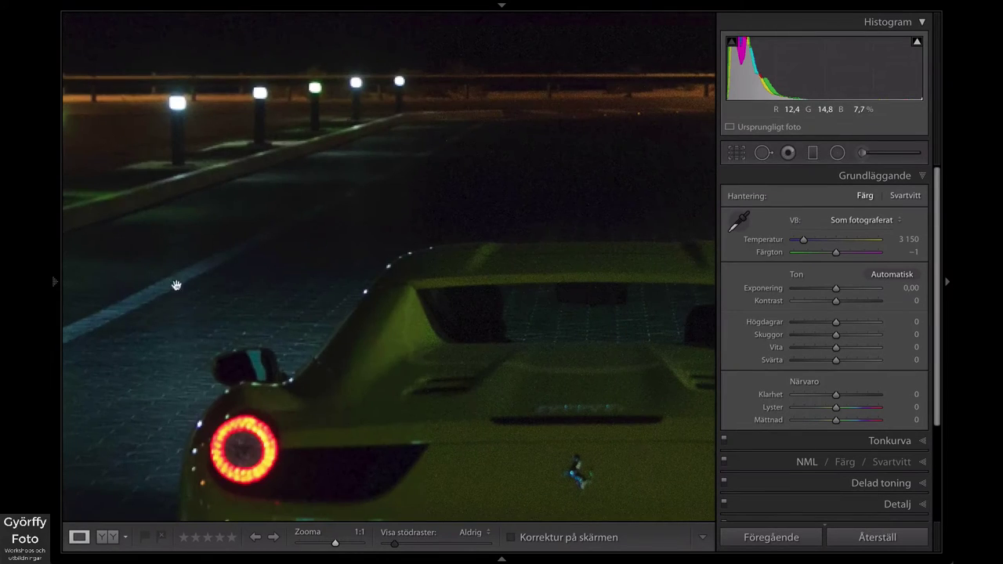
pyautogui.moveTo(542, 291); pyautogui.dragTo(175, 276)
pyautogui.moveTo(566, 285); pyautogui.dragTo(544, 324)
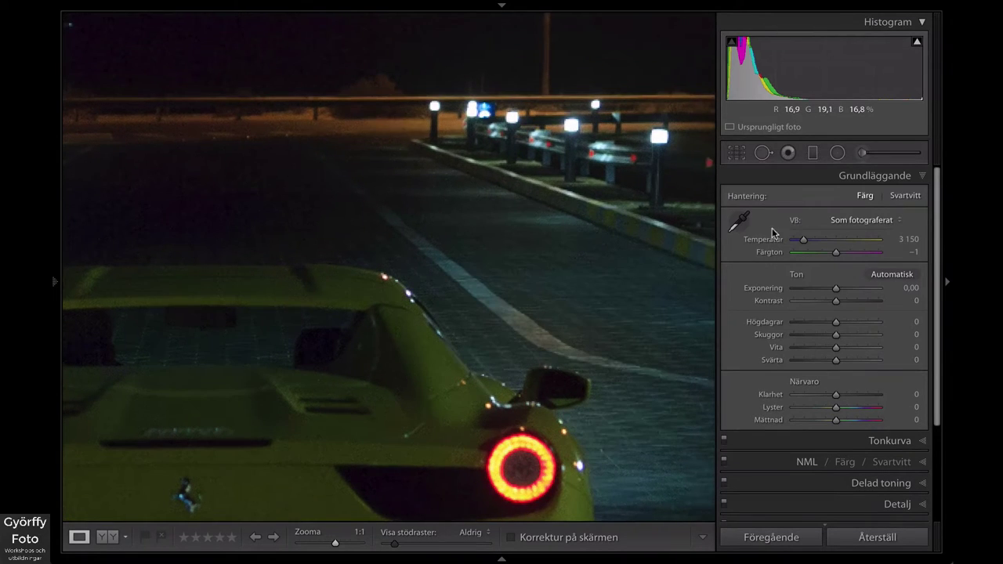
pyautogui.click(738, 223)
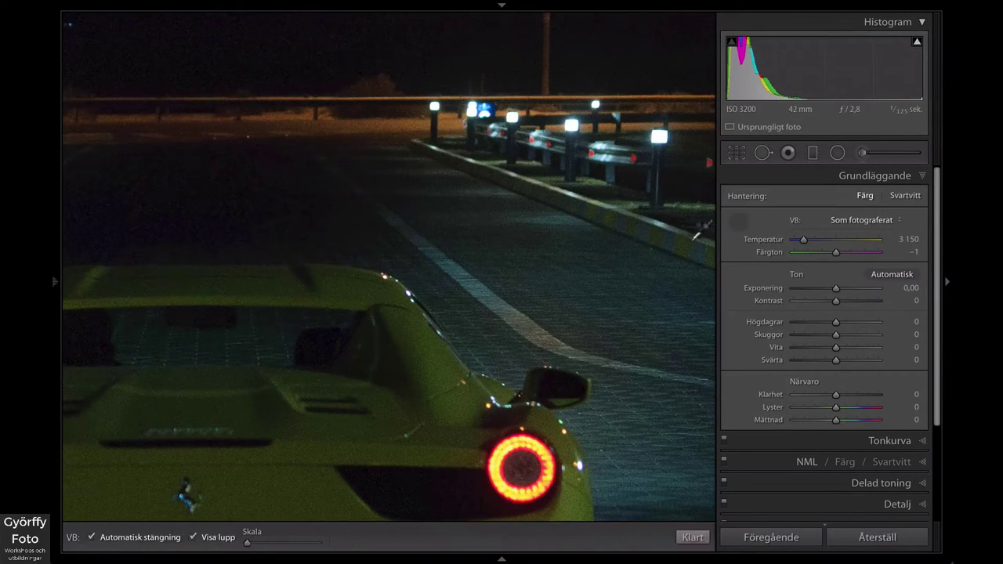
pyautogui.click(458, 271)
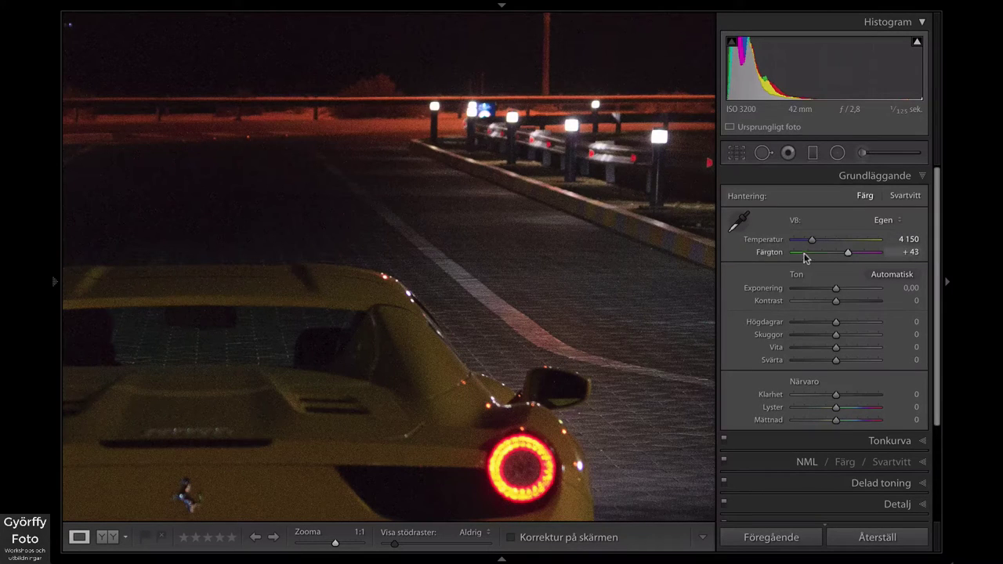
# Resample neutral road spots until white balance settles at Temperature 4 050, Tint +43
pyautogui.press('w')
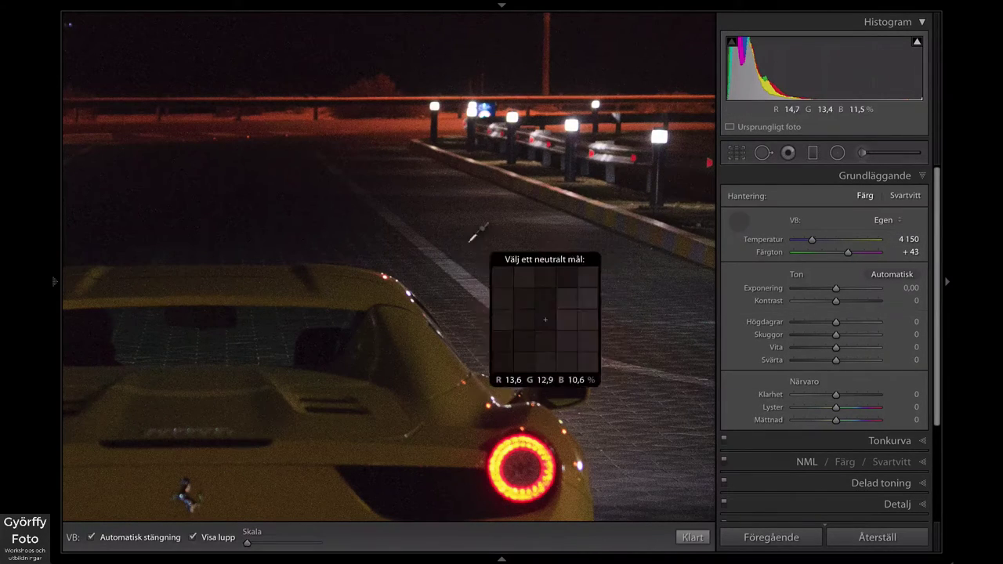
pyautogui.click(469, 282)
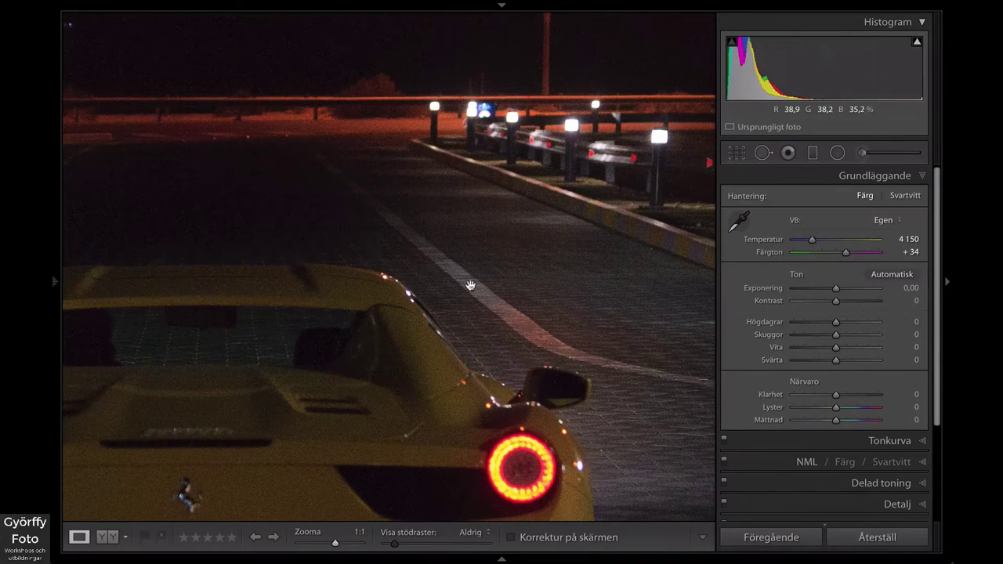
pyautogui.click(470, 286)
pyautogui.click(468, 285)
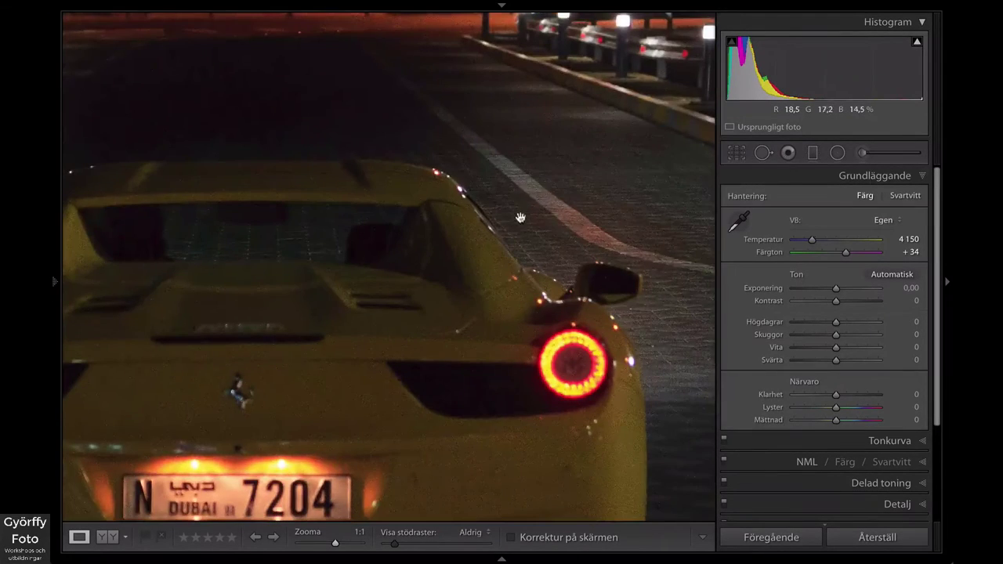
pyautogui.click(743, 220)
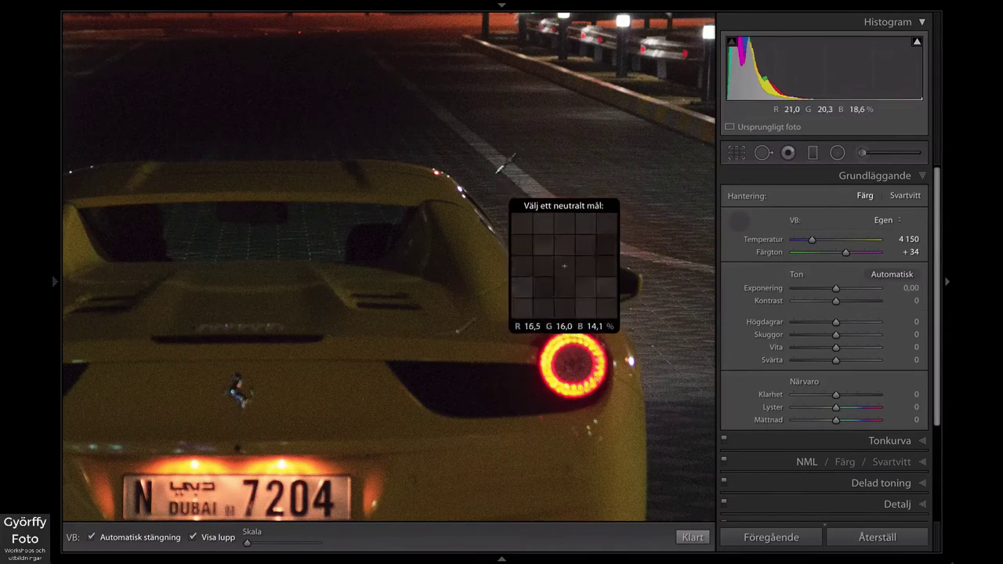
pyautogui.click(530, 181)
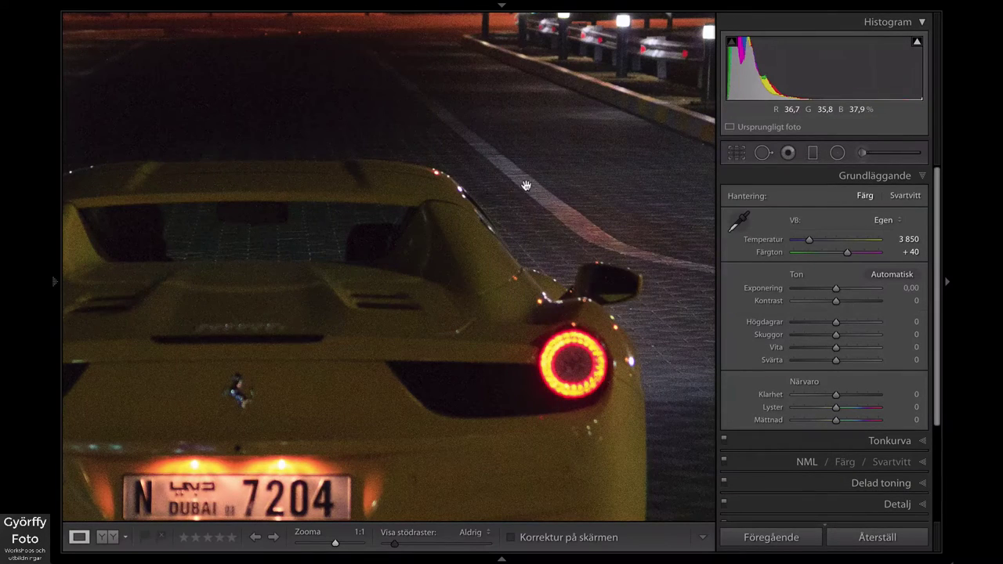
pyautogui.click(740, 222)
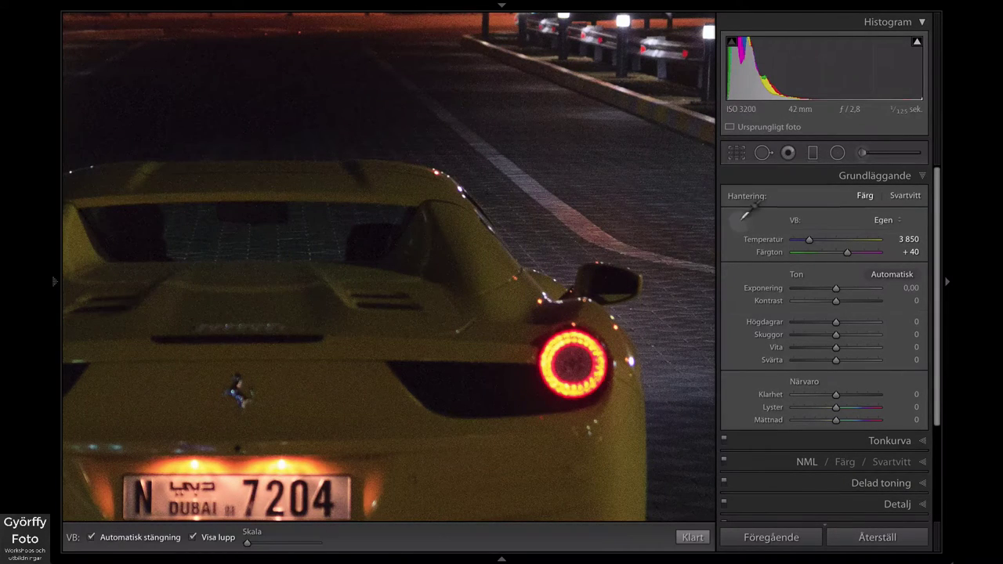
pyautogui.click(509, 168)
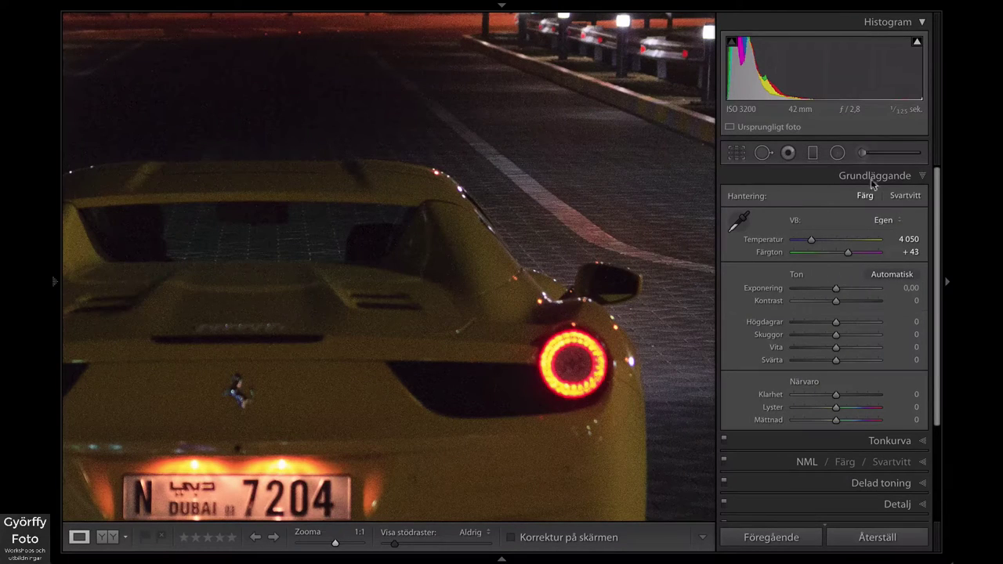
pyautogui.click(466, 246)
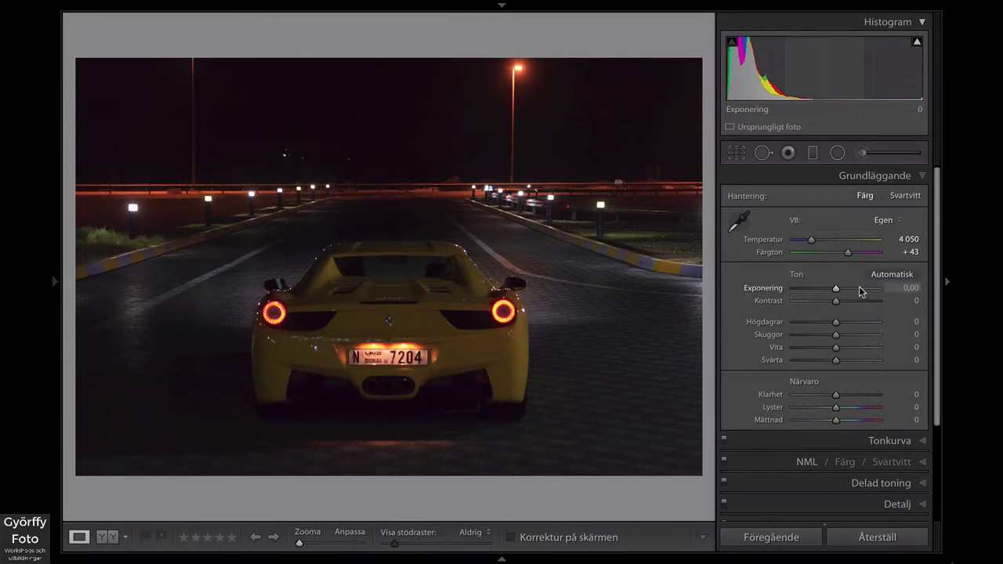
# Set Exposure −0.33, Highlights +70, Shadows −61, Whites +20 and Blacks −22
pyautogui.press('Down')
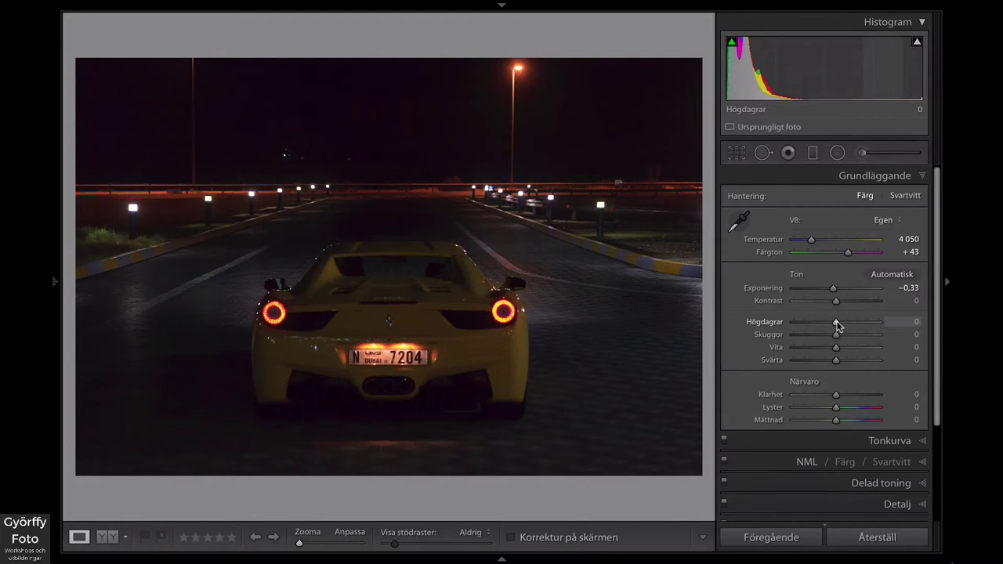
pyautogui.moveTo(836, 324); pyautogui.dragTo(866, 321)
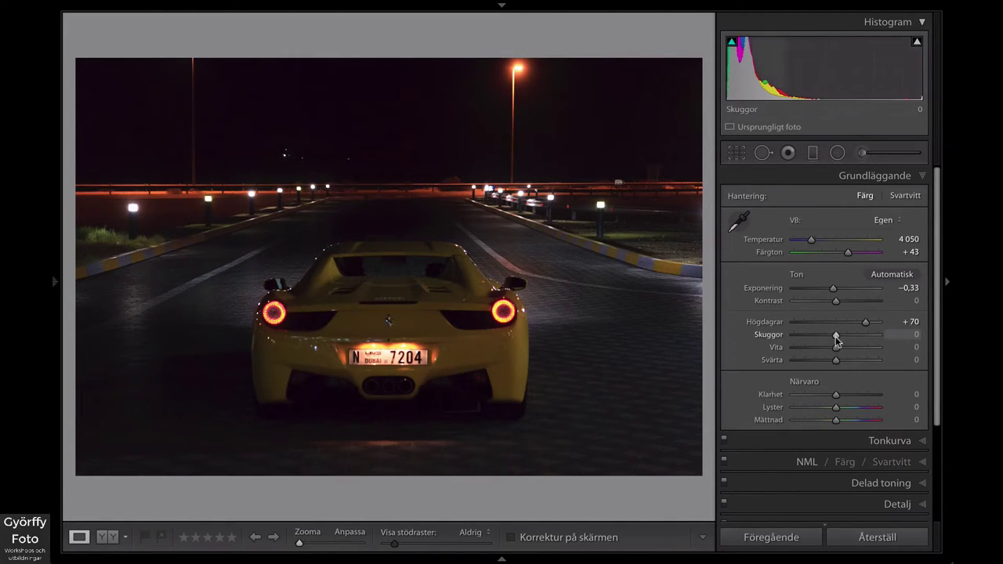
pyautogui.moveTo(835, 335); pyautogui.dragTo(810, 339)
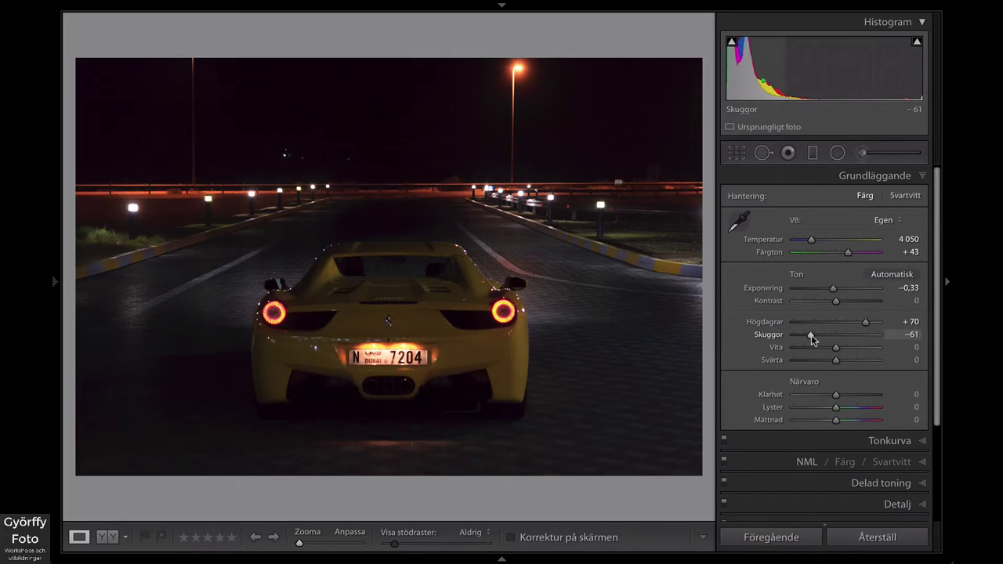
pyautogui.moveTo(835, 350)
pyautogui.mouseDown()
pyautogui.moveTo(853, 353)
pyautogui.moveTo(818, 354)
pyautogui.moveTo(845, 356)
pyautogui.mouseUp()
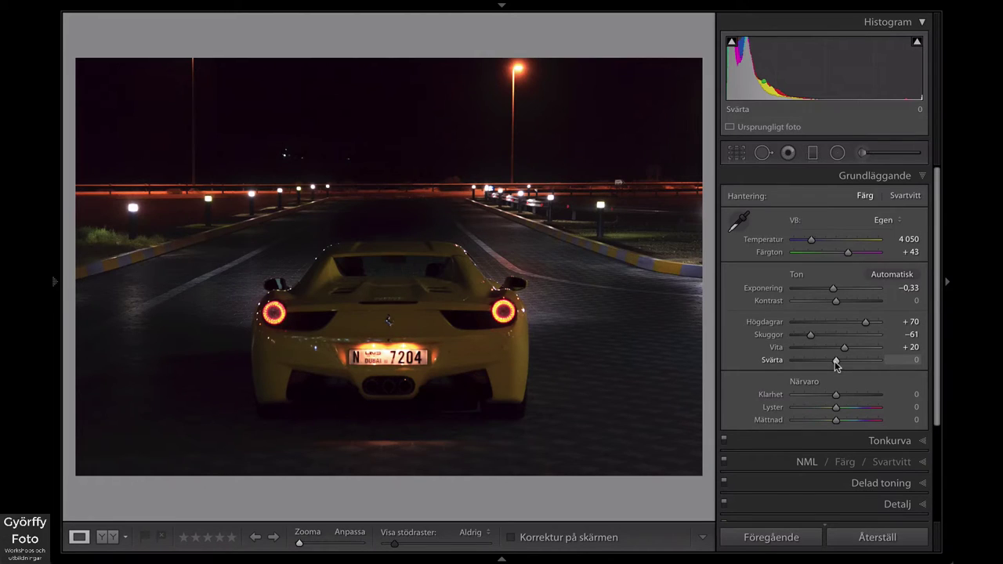
pyautogui.moveTo(834, 361); pyautogui.dragTo(826, 363)
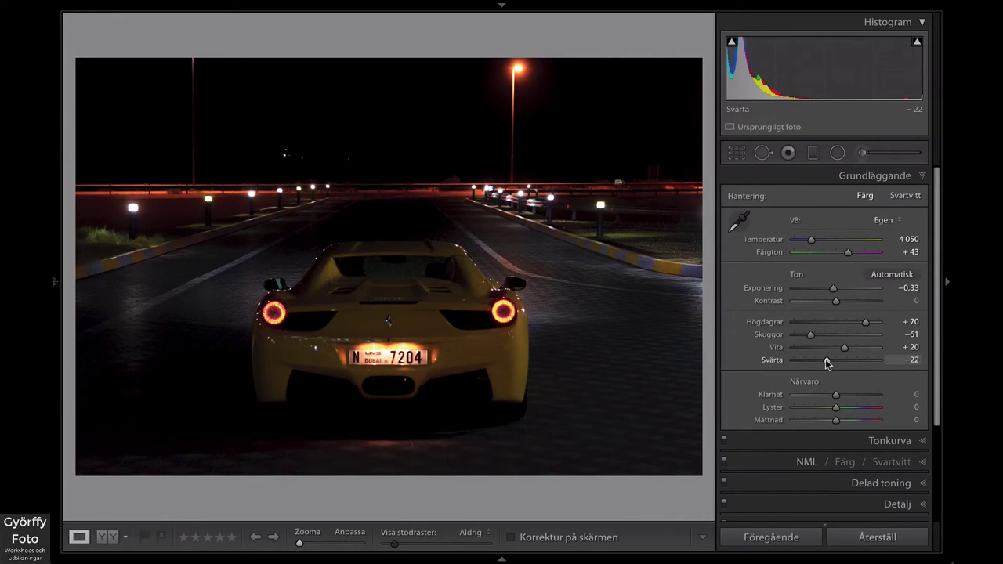
# Raise Clarity and Vibrance to +20 each
pyautogui.press('shift')
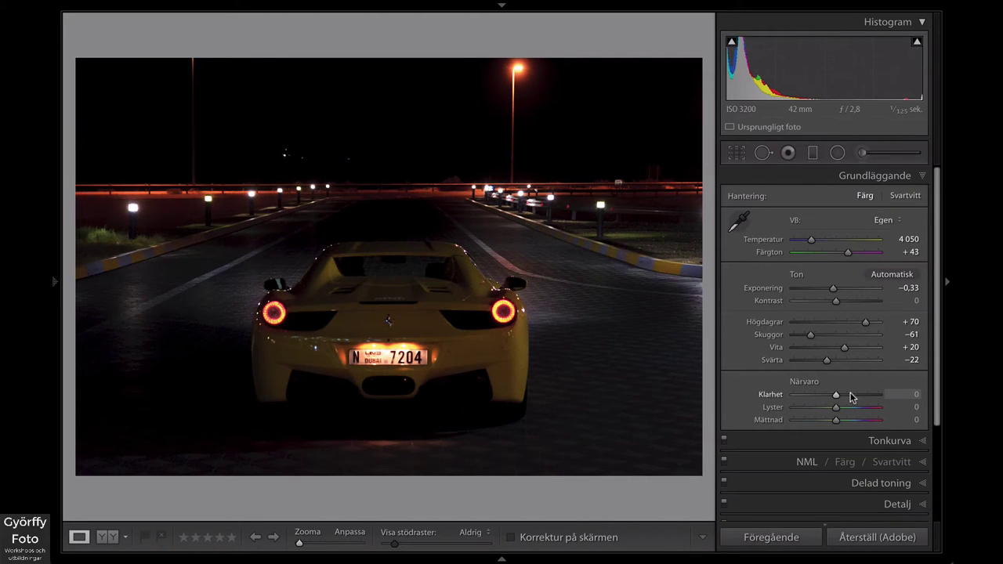
pyautogui.hotkey('shift', 'Up')
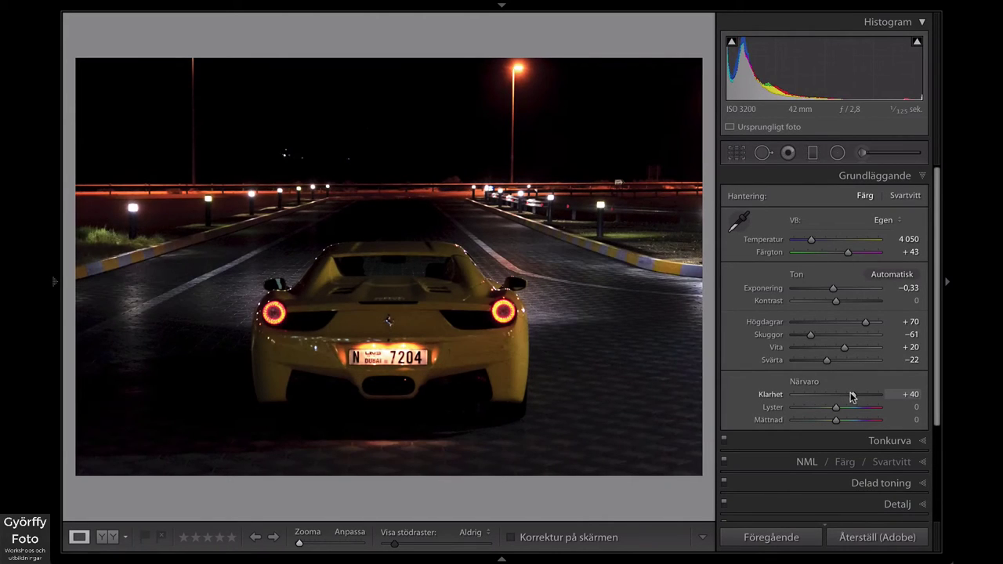
pyautogui.hotkey('shift', 'Up')
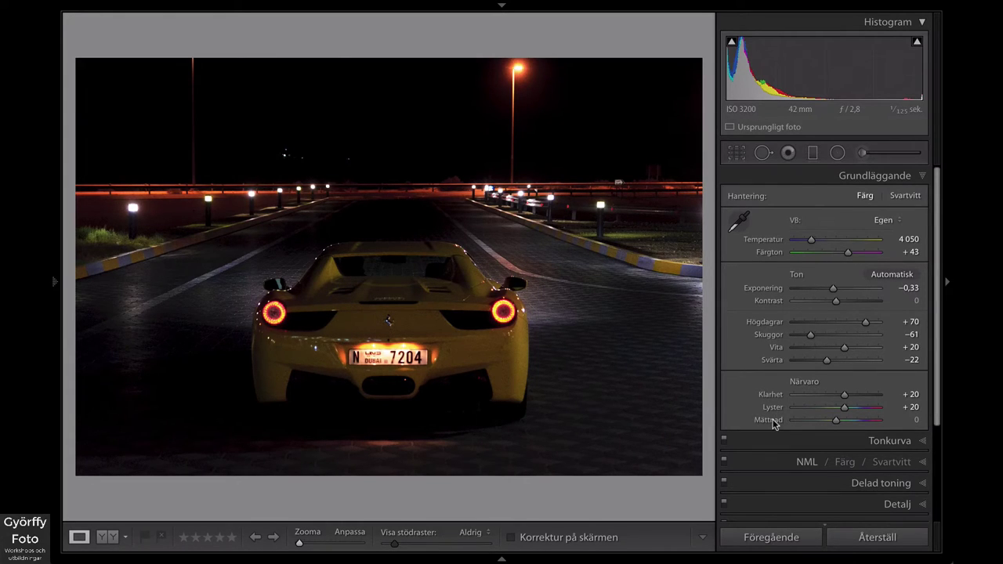
pyautogui.click(883, 442)
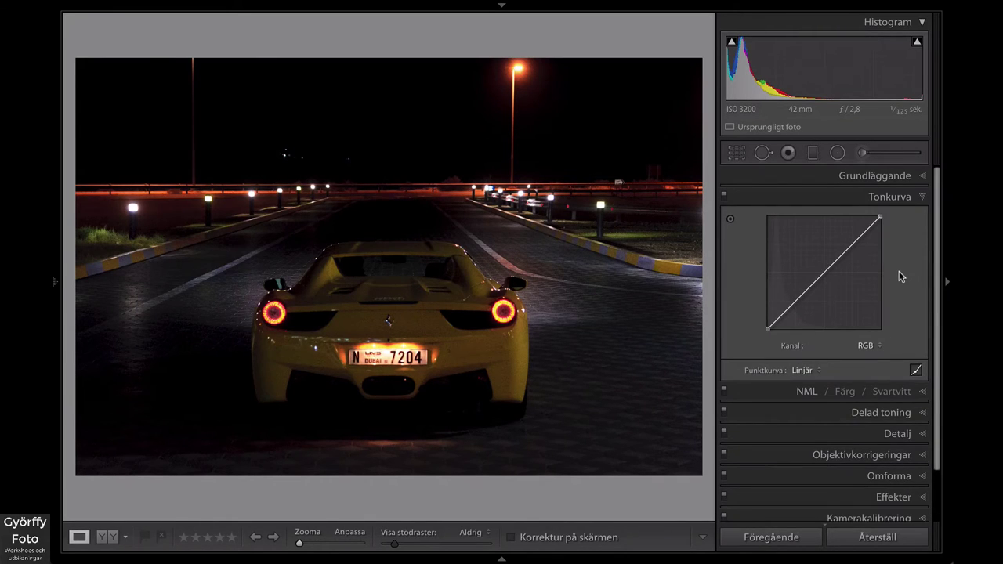
# Lift a tone-curve point from 27.5% to 30.6% to brighten the darker tones
pyautogui.click(796, 298)
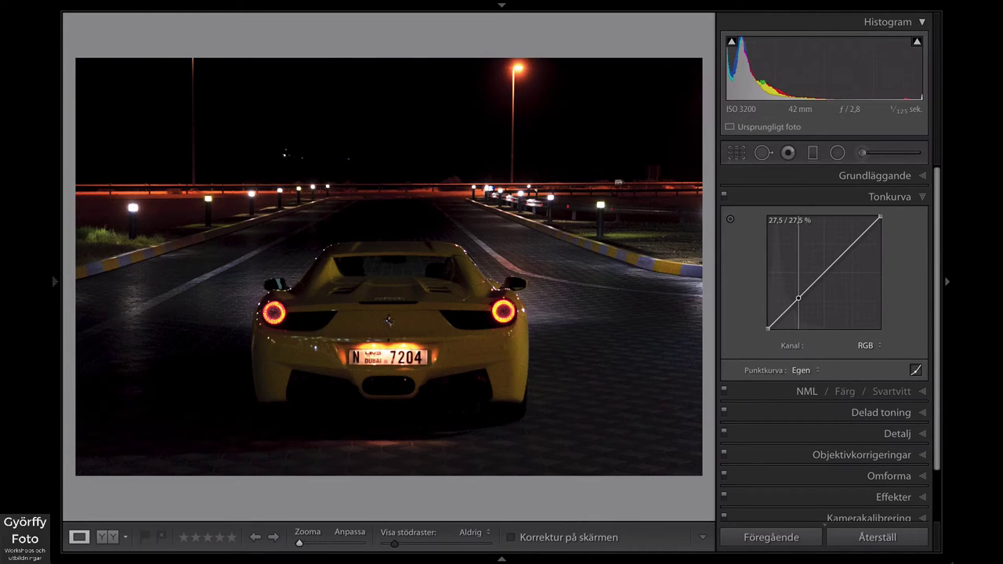
pyautogui.moveTo(798, 299); pyautogui.dragTo(797, 294)
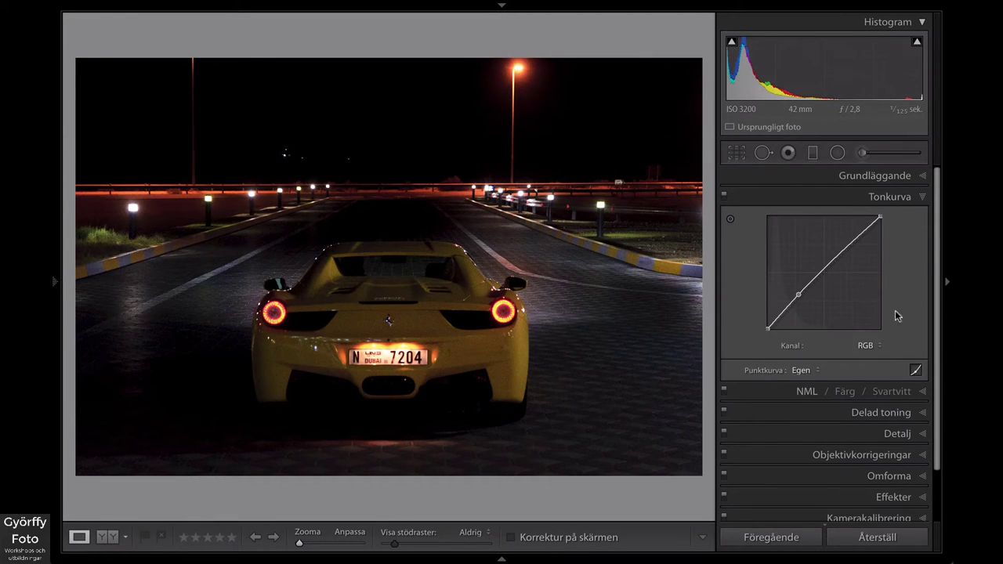
pyautogui.click(905, 198)
pyautogui.click(901, 177)
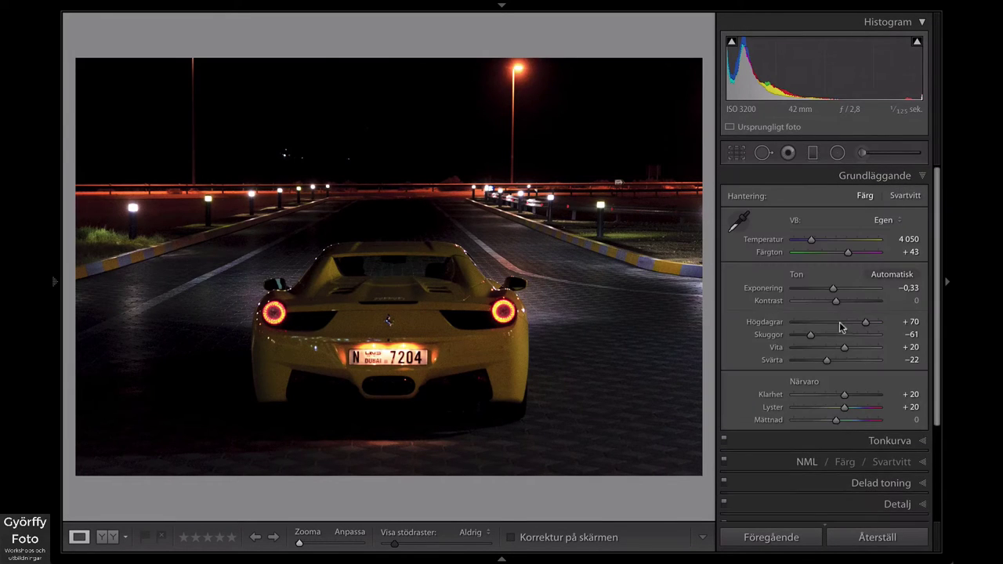
pyautogui.click(879, 443)
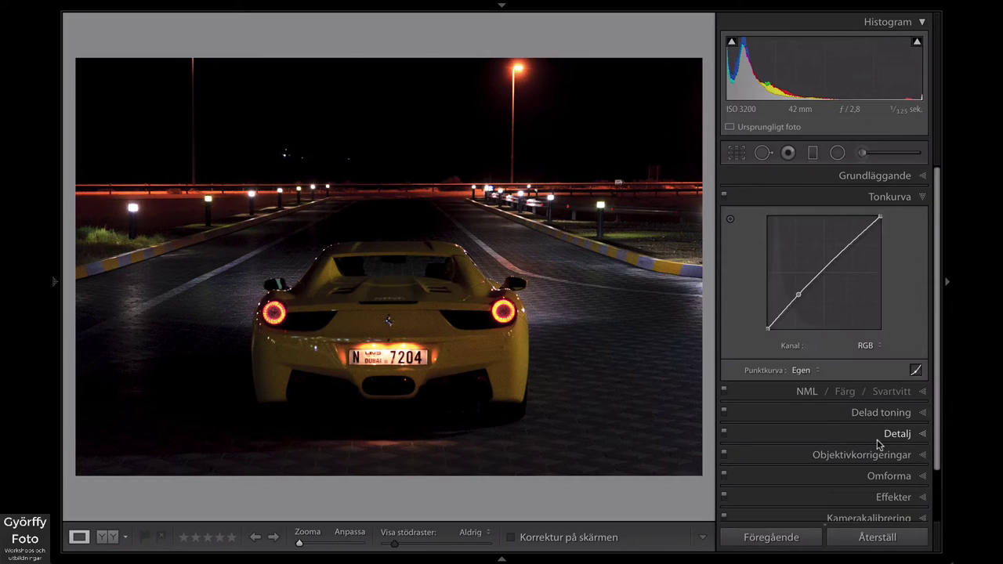
pyautogui.click(893, 201)
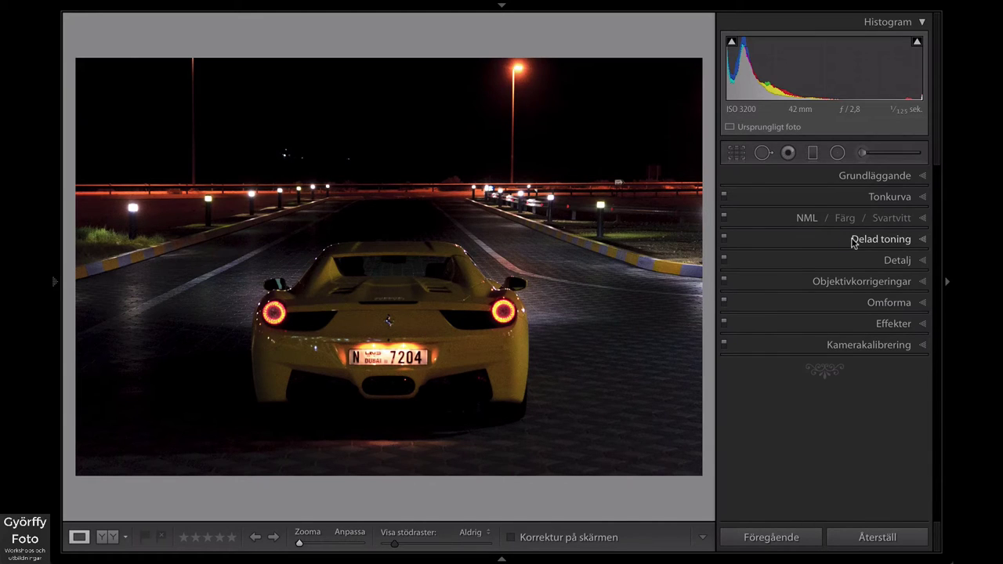
# Zoom to 1:1 on the car to inspect noise alongside the Detail settings
pyautogui.click(885, 264)
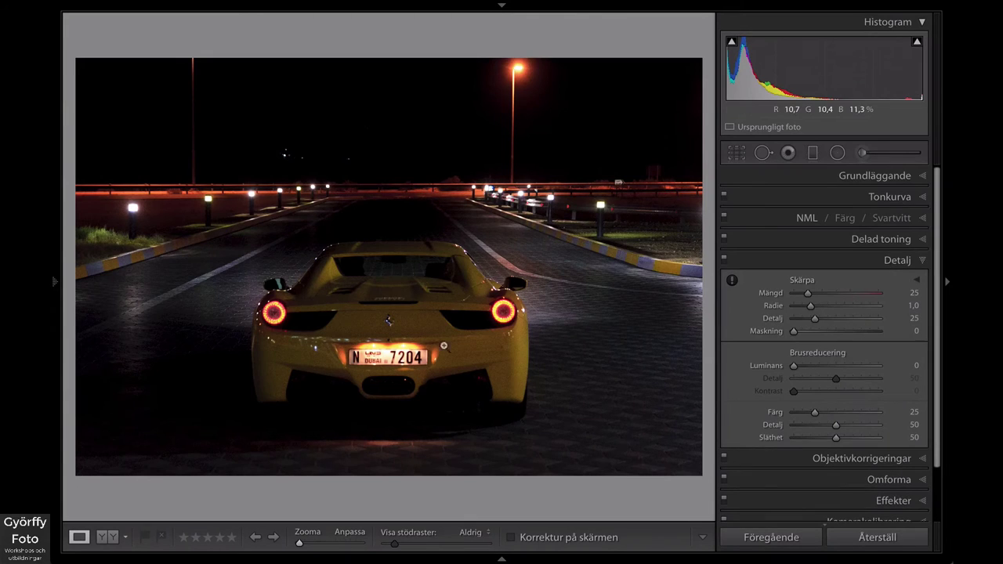
pyautogui.click(404, 322)
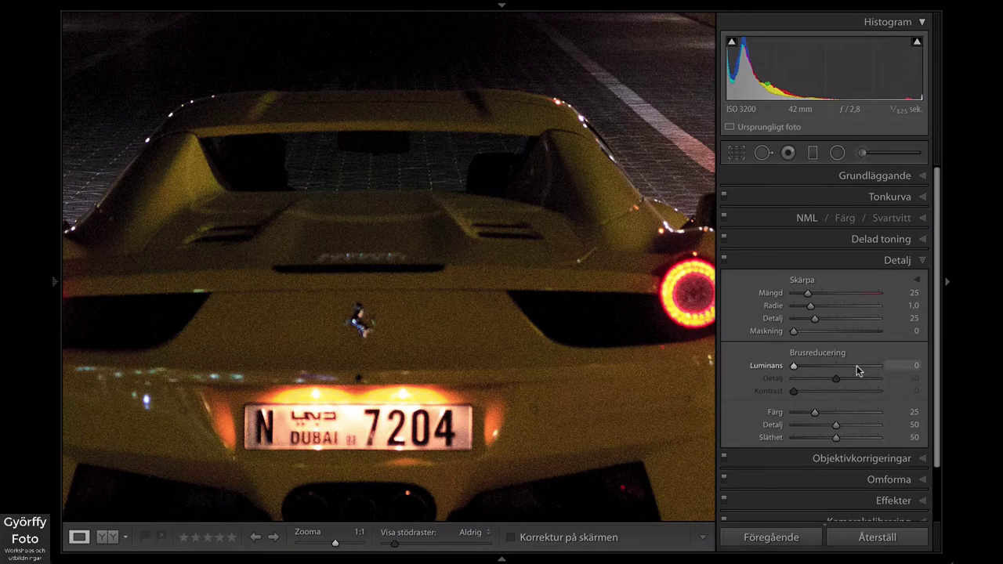
pyautogui.scroll(8, 856, 370)
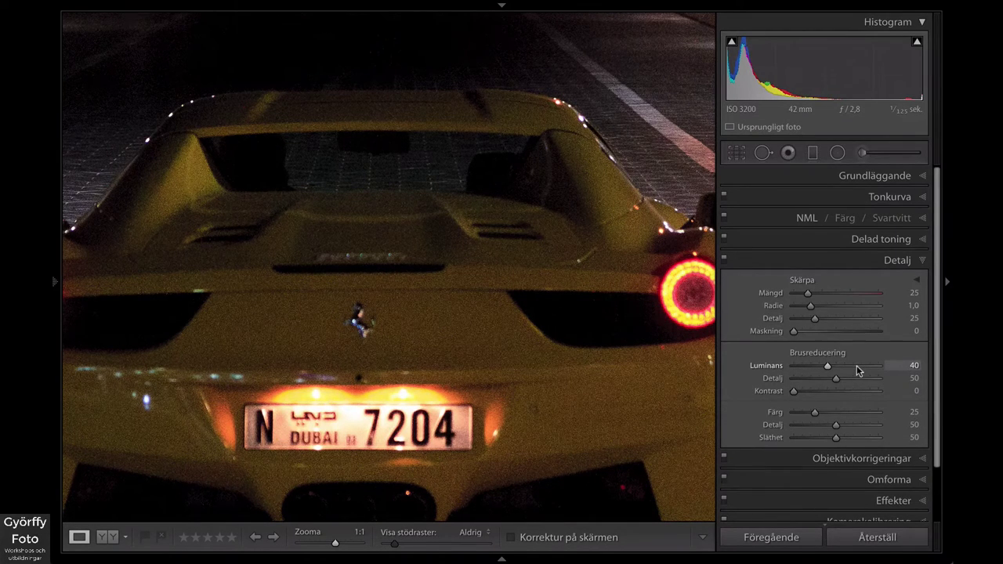
pyautogui.scroll(4, 857, 371)
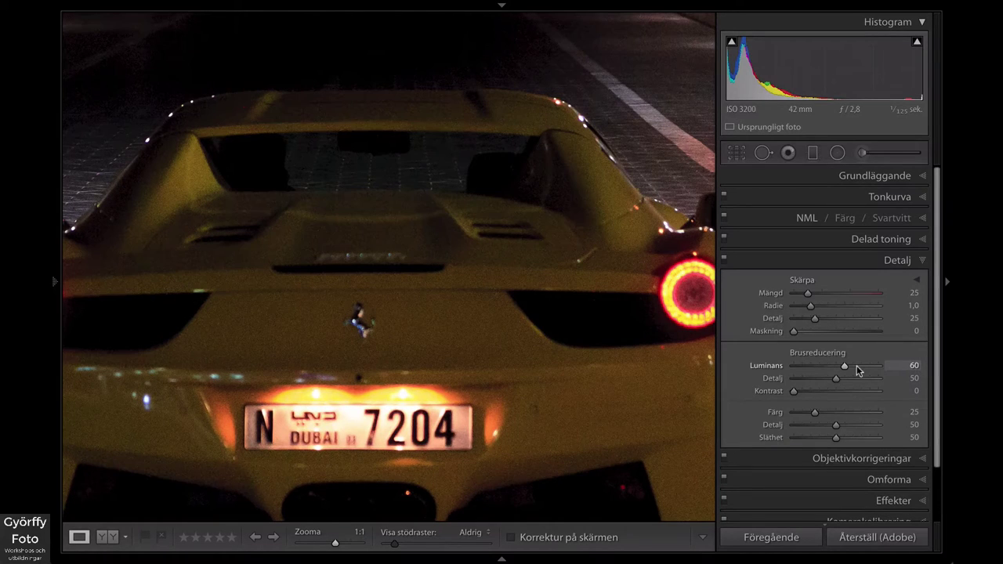
pyautogui.scroll(4, 857, 371)
pyautogui.scroll(-4, 857, 371)
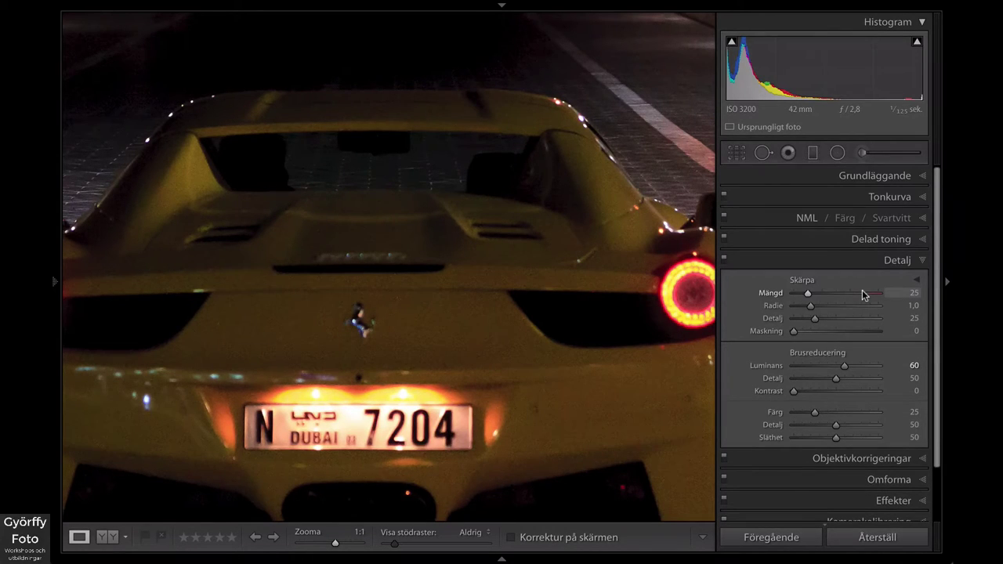
# Set sharpening Amount 65 and Radius 1.4, then show the black-and-white masking preview
pyautogui.hotkey('shift', 'Up')
pyautogui.hotkey('shift', 'Up')
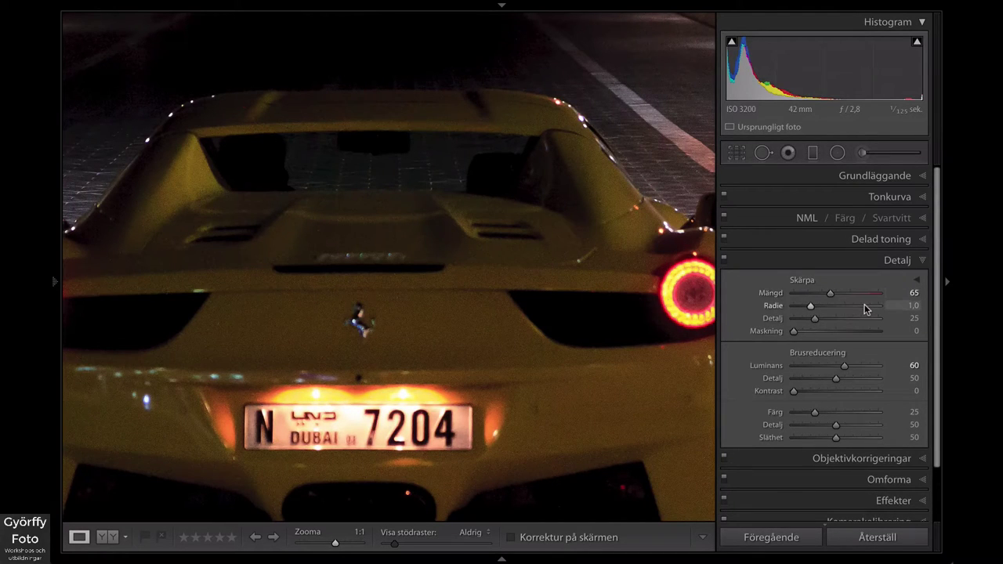
pyautogui.press('Up')
pyautogui.press('Up')
pyautogui.press('Up')
pyautogui.press('Up')
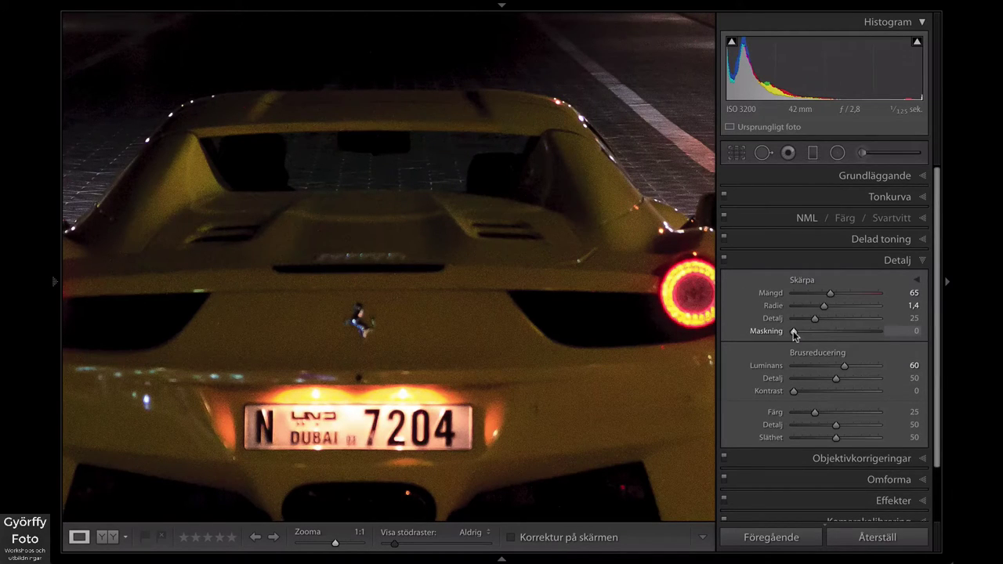
pyautogui.press('alt')
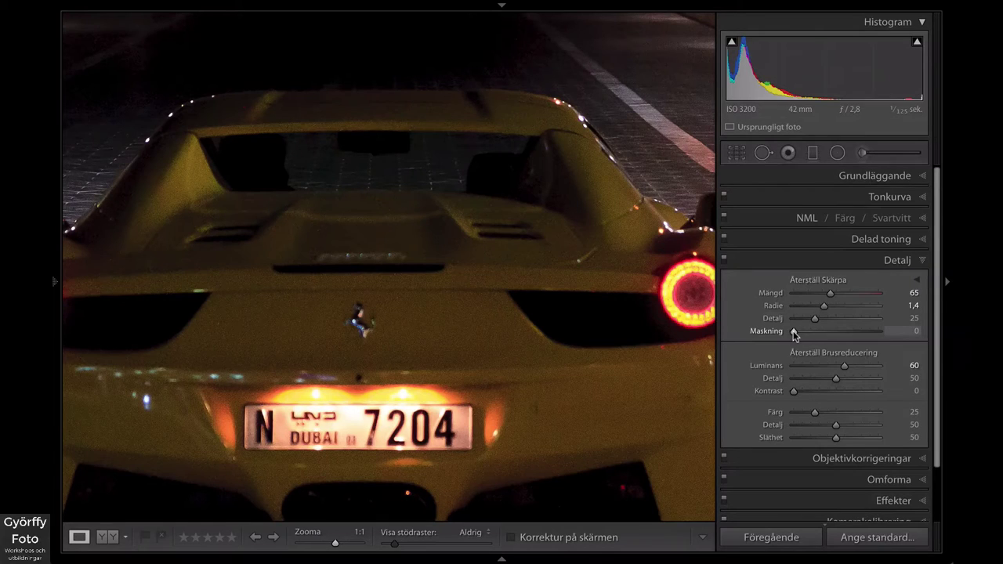
pyautogui.keyDown('alt'); pyautogui.click(794, 332); pyautogui.keyUp('alt')
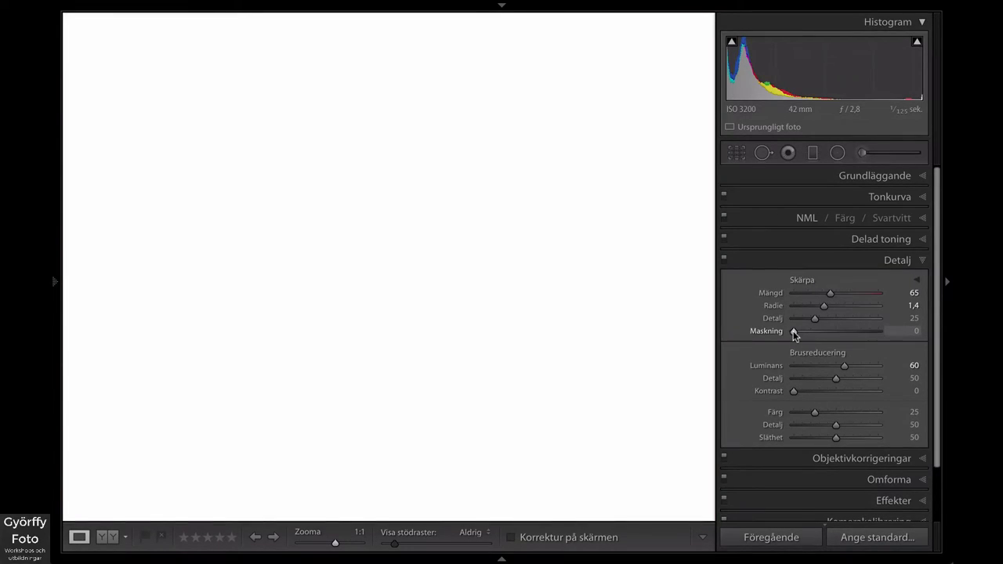
# Raise sharpening Masking from 0 through 46 to 77 while watching the edge mask preview
pyautogui.moveTo(794, 332); pyautogui.dragTo(832, 332)
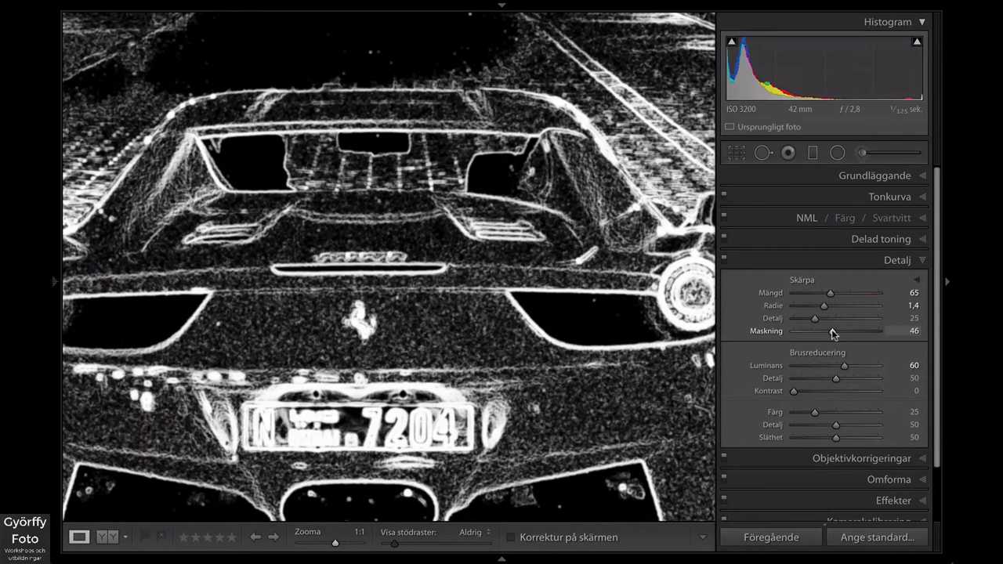
pyautogui.moveTo(831, 329); pyautogui.dragTo(831, 329)
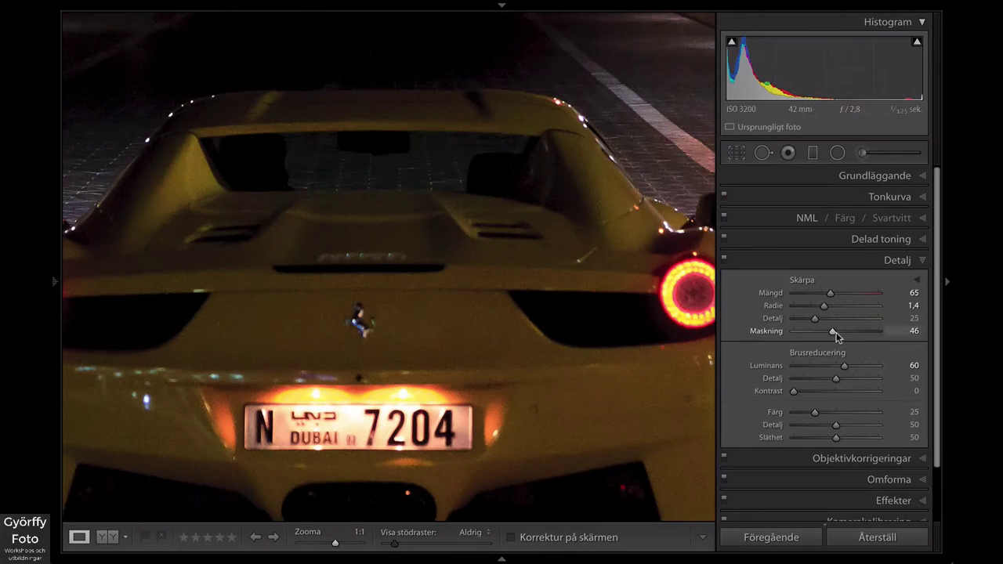
pyautogui.press('alt')
pyautogui.moveTo(831, 332); pyautogui.dragTo(831, 331)
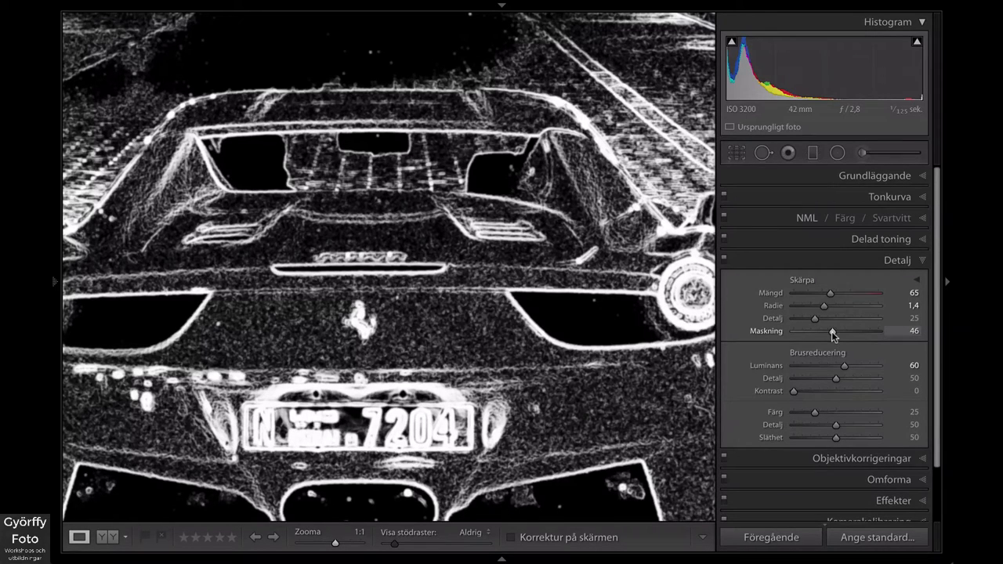
pyautogui.moveTo(831, 332); pyautogui.dragTo(859, 334)
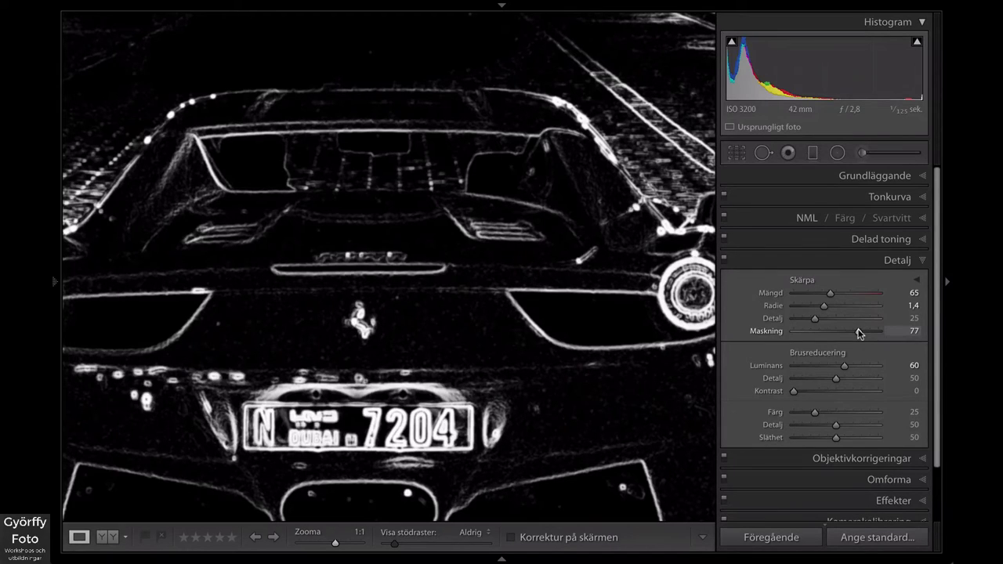
pyautogui.moveTo(859, 333); pyautogui.dragTo(859, 334)
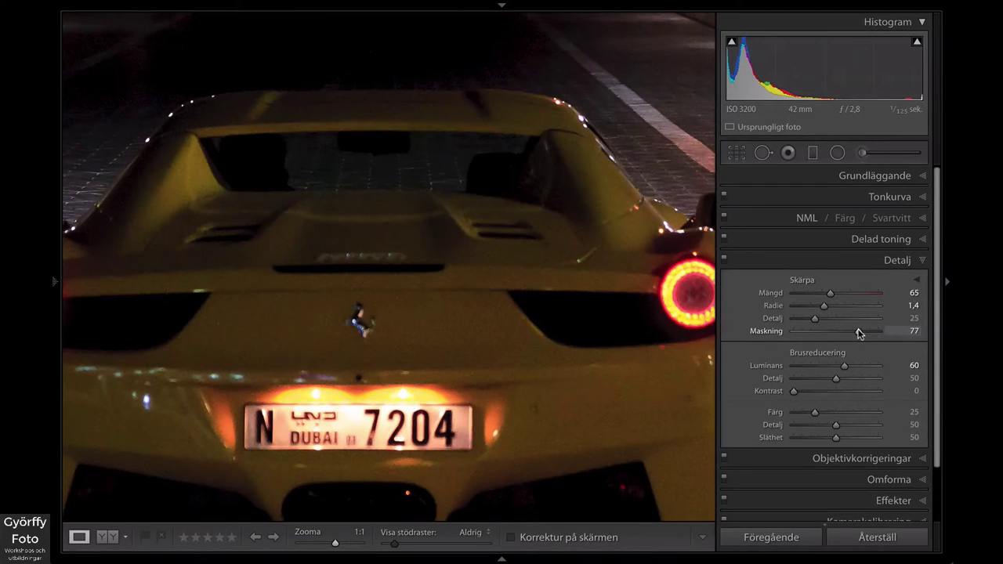
pyautogui.scroll(-2, 860, 333)
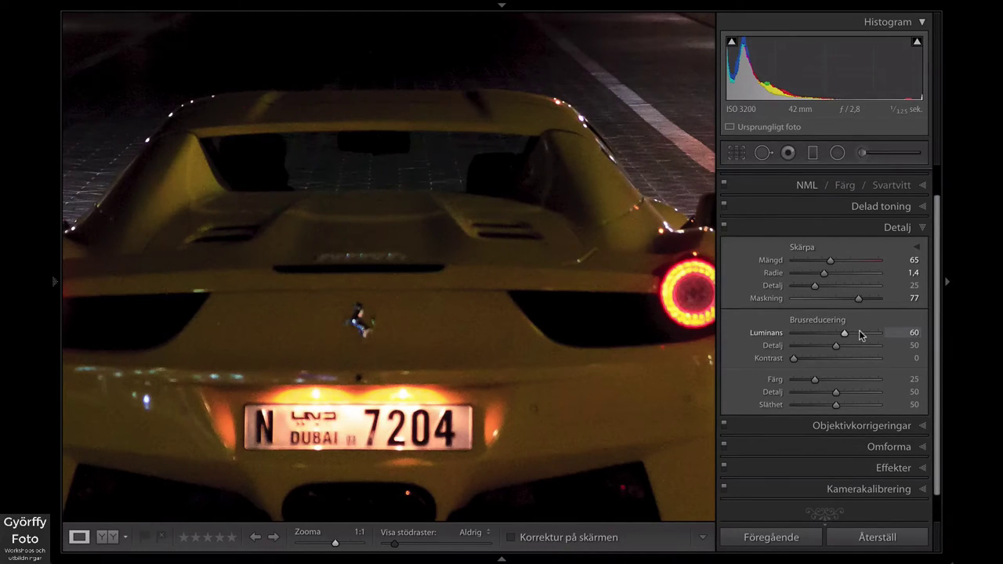
# Collapse the Detail panel and zoom the photo from 1:1 out to Fit
pyautogui.click(898, 230)
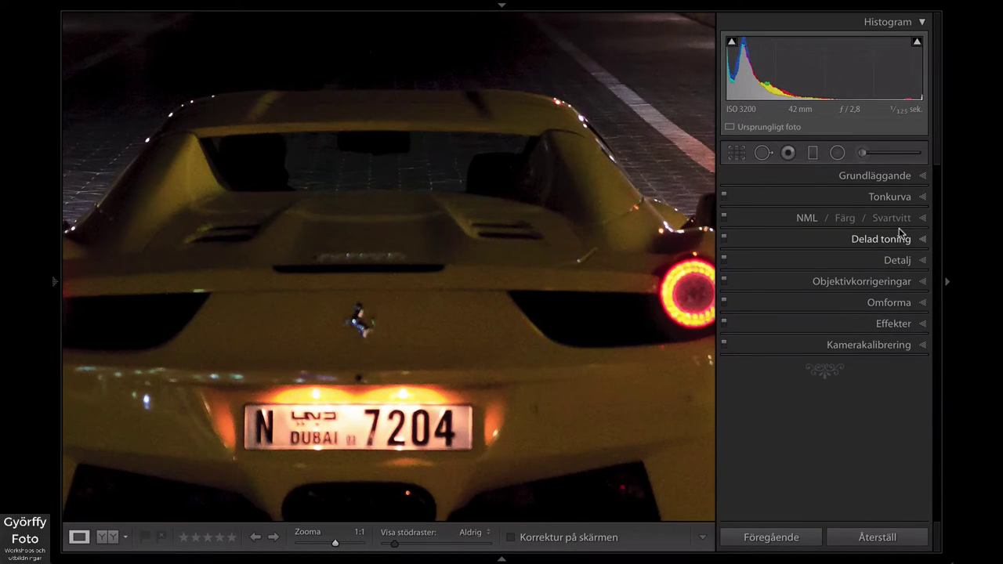
pyautogui.click(439, 329)
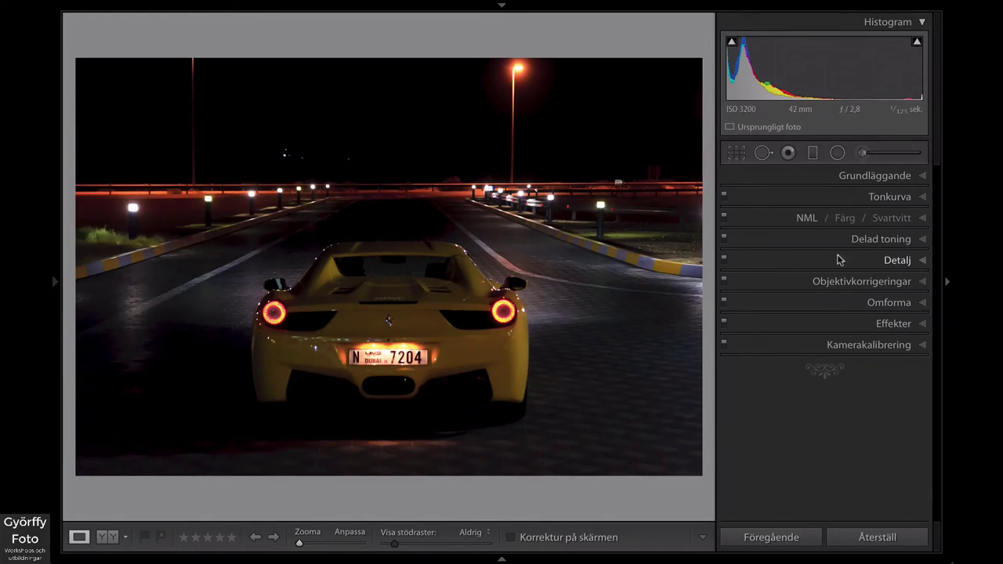
# Brush a -0.66 Exposure darkening dab onto the lower-right road with the Adjustment Brush
pyautogui.click(864, 155)
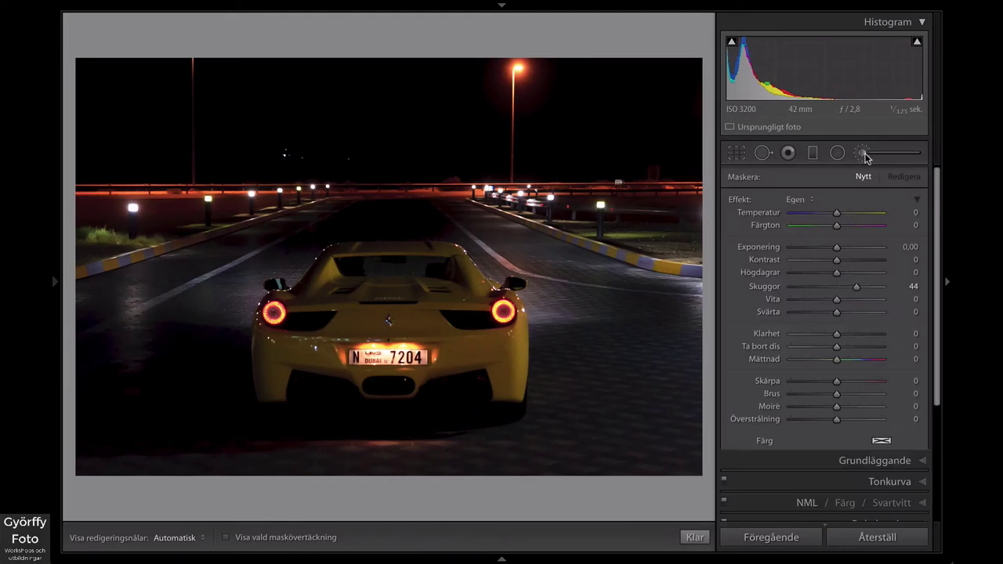
pyautogui.doubleClick(739, 200)
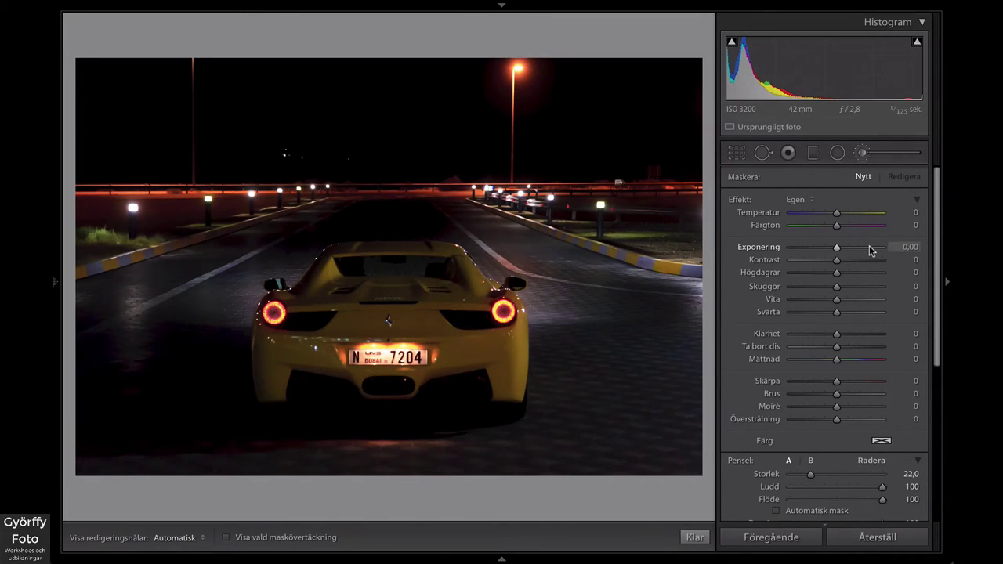
pyautogui.scroll(-5, 870, 250)
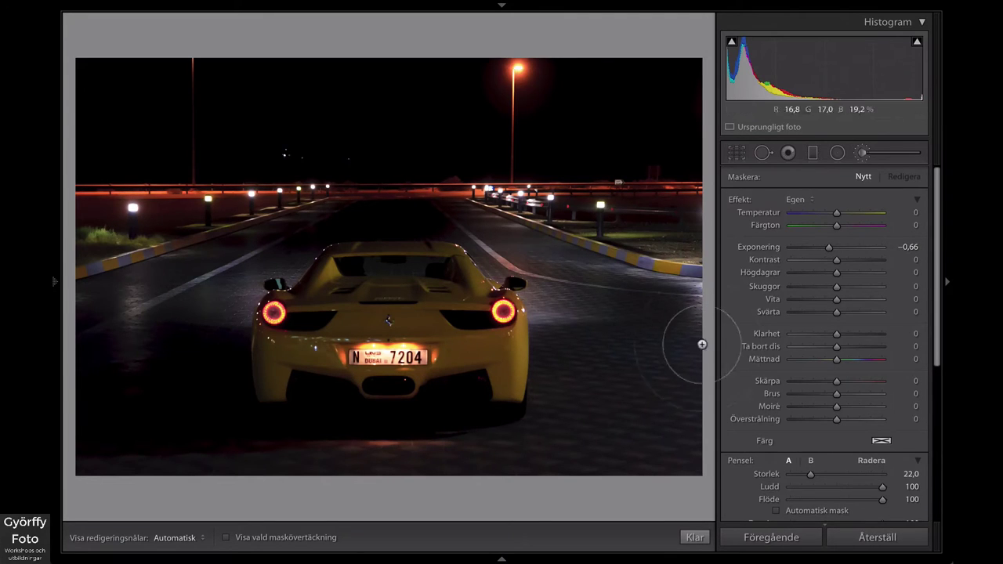
pyautogui.press('h')
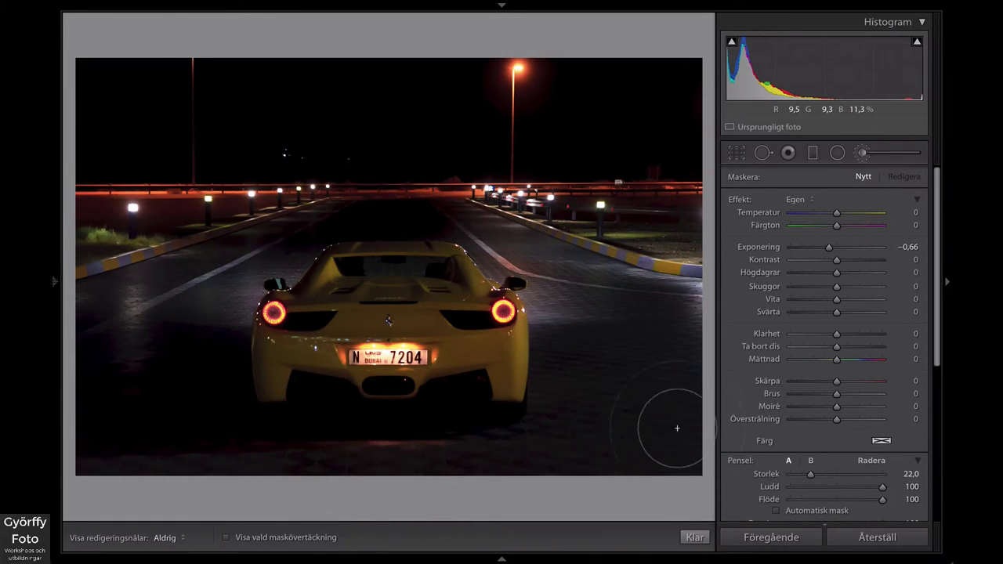
pyautogui.click(617, 437)
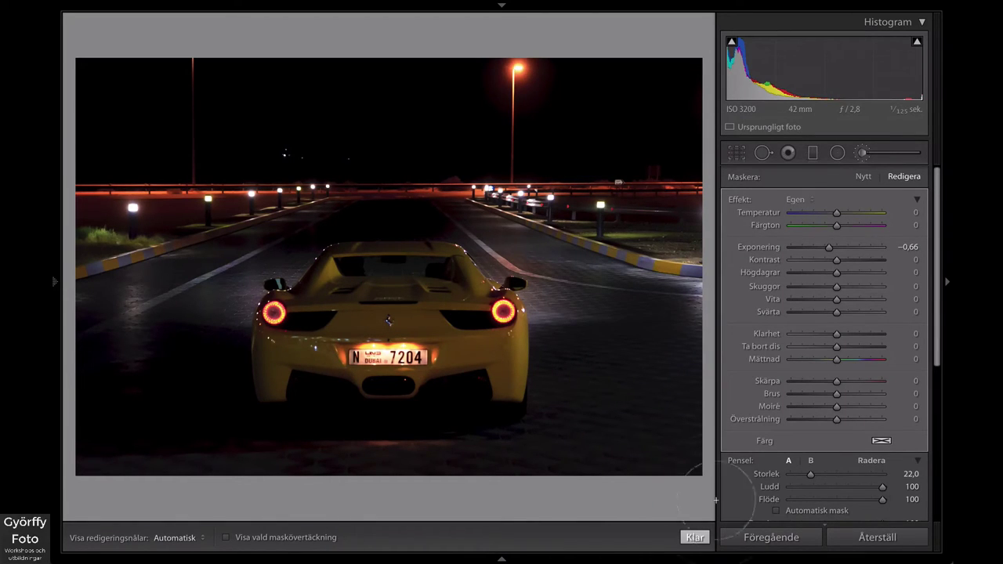
pyautogui.click(864, 179)
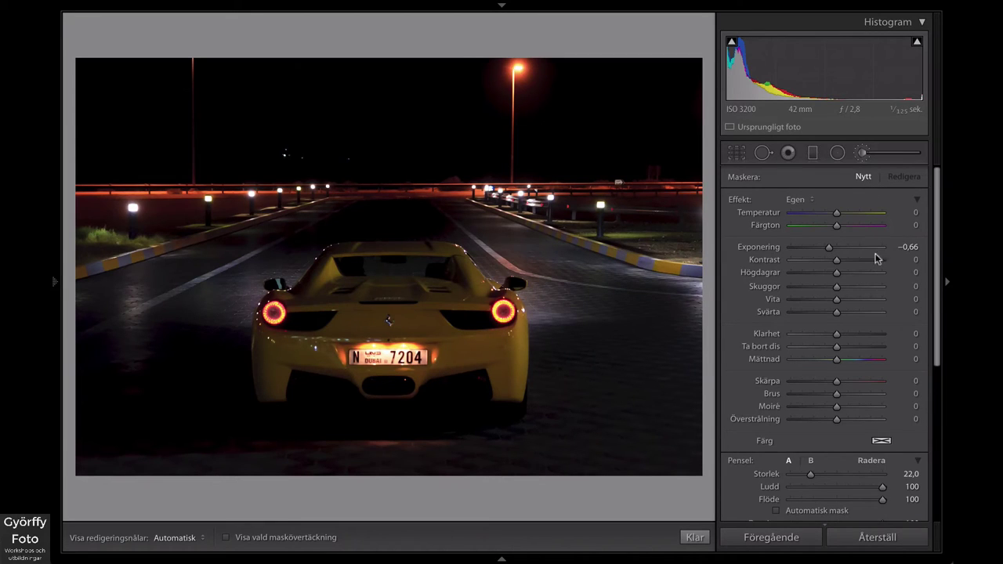
# Paint Shadows -100 onto the road below the car with a size-14 brush
pyautogui.moveTo(836, 288); pyautogui.dragTo(750, 287)
pyautogui.doubleClick(758, 247)
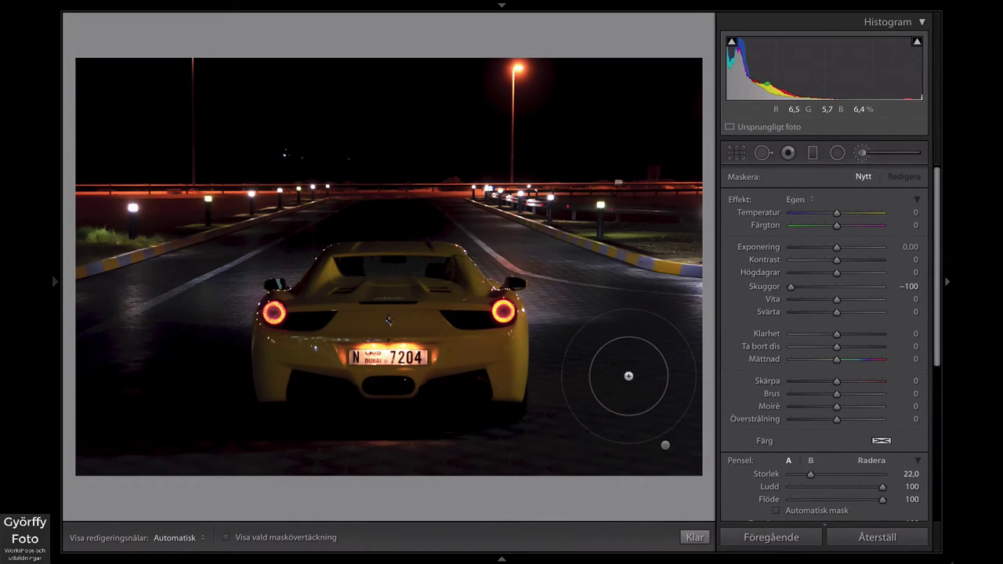
pyautogui.scroll(-3, 628, 376)
pyautogui.scroll(-2, 628, 376)
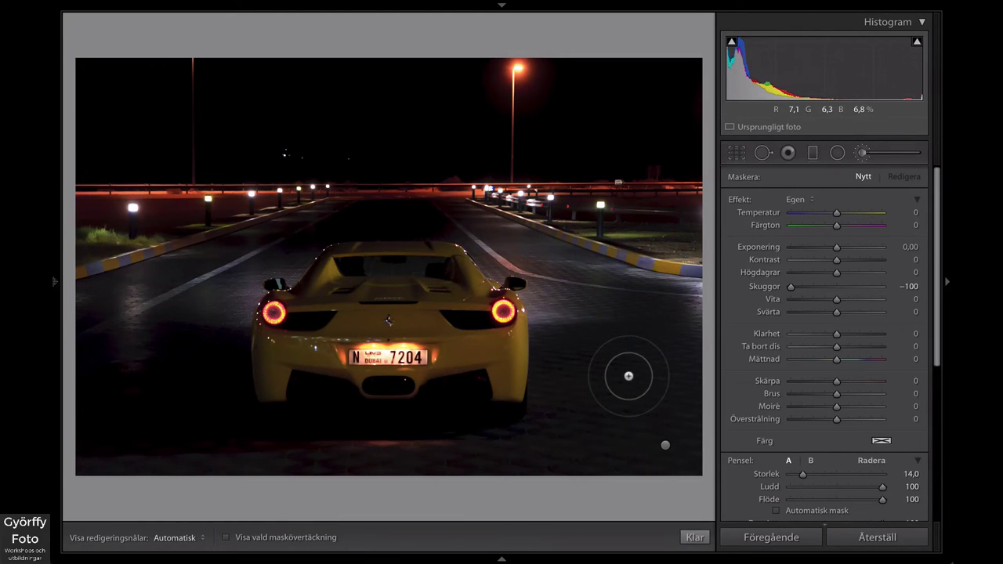
pyautogui.press('h')
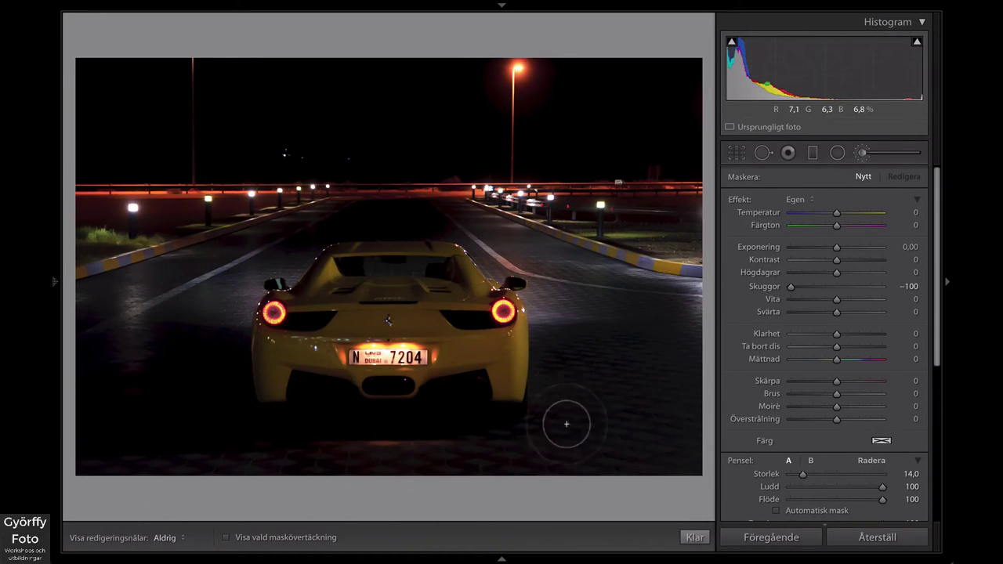
pyautogui.moveTo(674, 455)
pyautogui.mouseDown()
pyautogui.moveTo(646, 397)
pyautogui.moveTo(451, 449)
pyautogui.mouseUp()
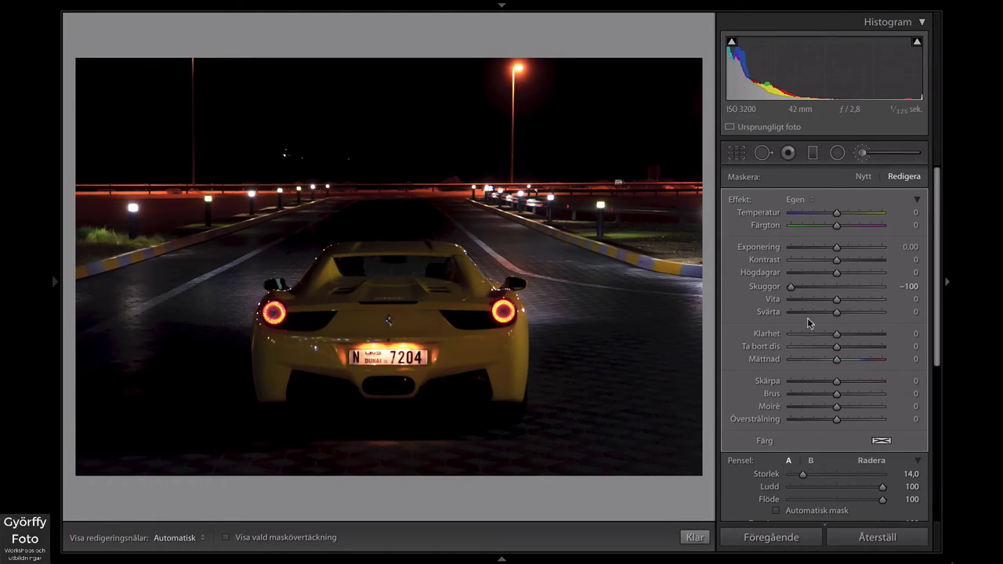
# Add a new brush adjustment with Shadows +100 on the lower-left road
pyautogui.click(862, 178)
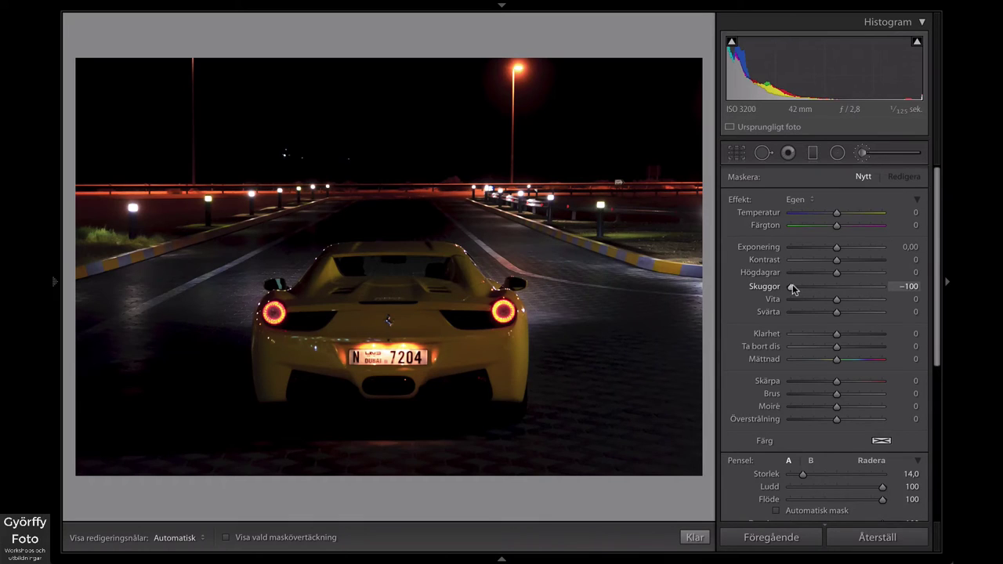
pyautogui.moveTo(790, 286); pyautogui.dragTo(918, 291)
pyautogui.press('h')
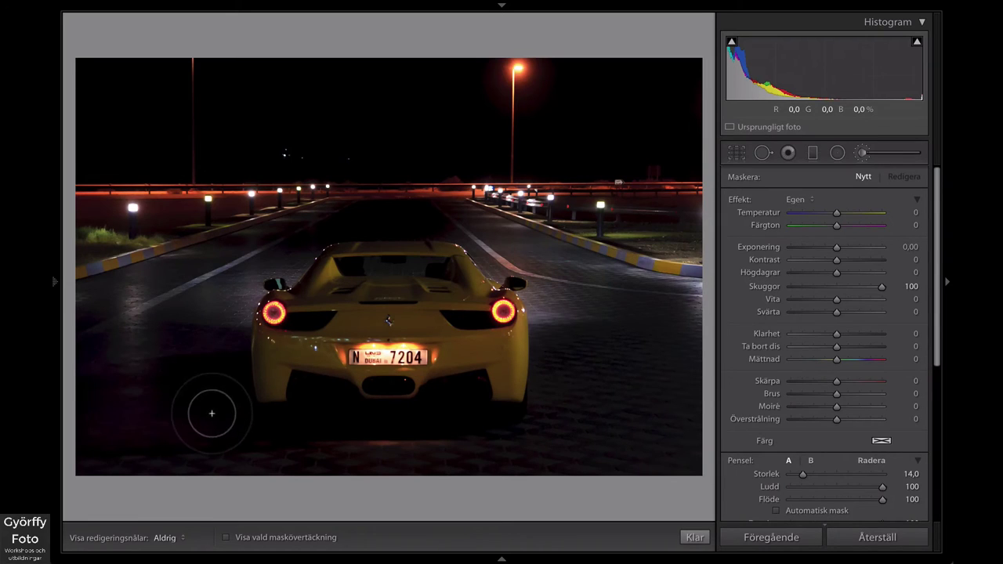
pyautogui.press('h')
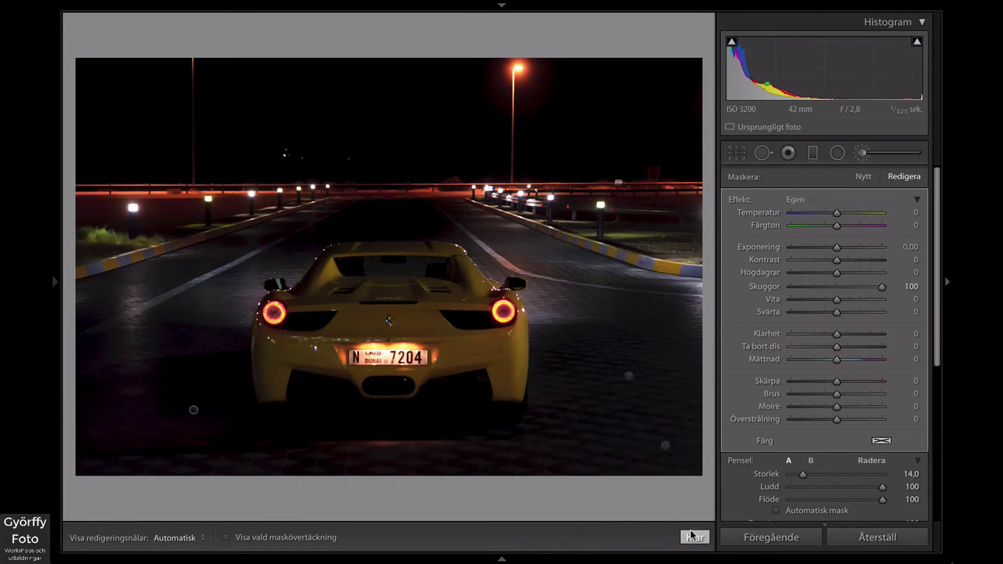
pyautogui.click(862, 178)
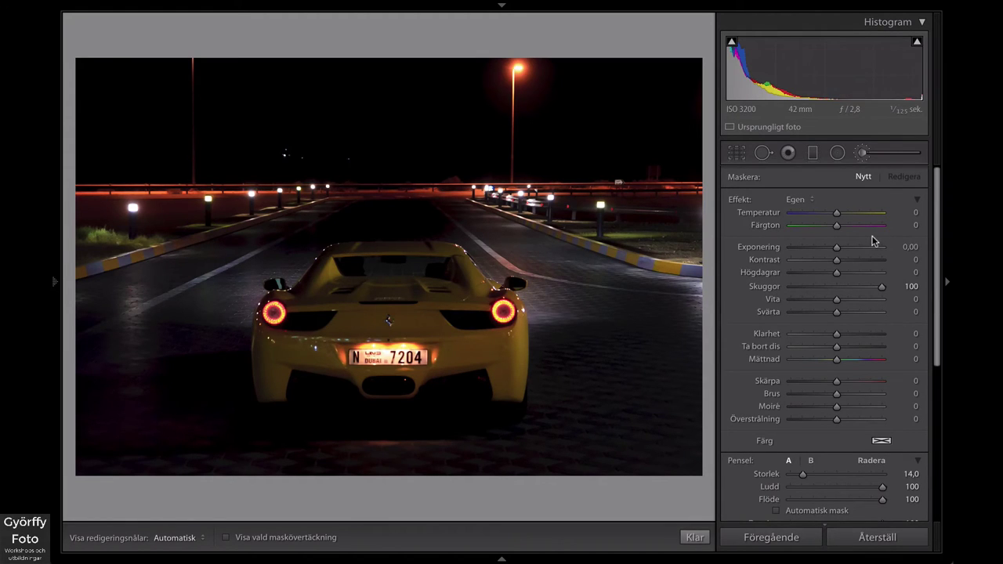
pyautogui.doubleClick(773, 287)
pyautogui.scroll(1, 858, 251)
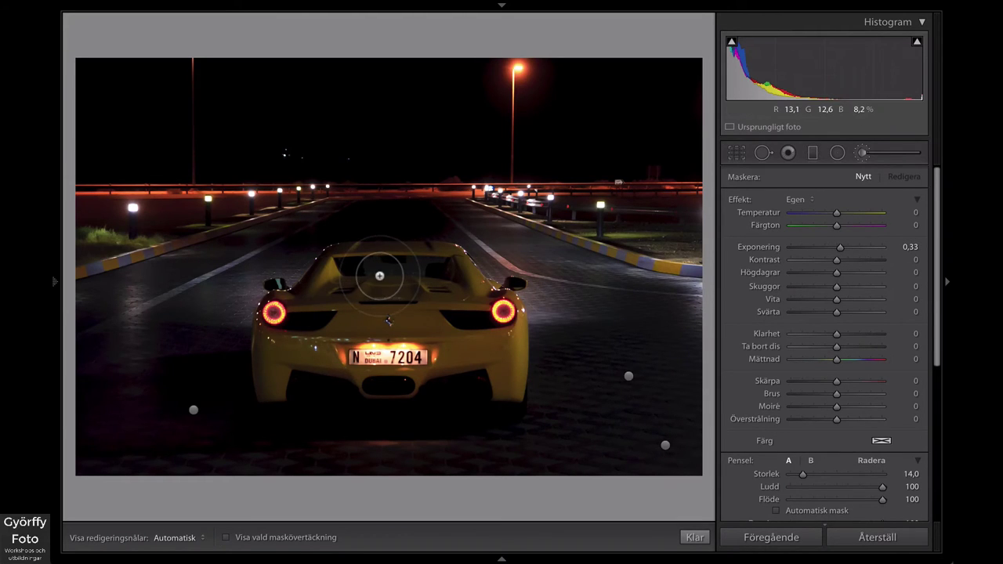
pyautogui.scroll(-10, 379, 275)
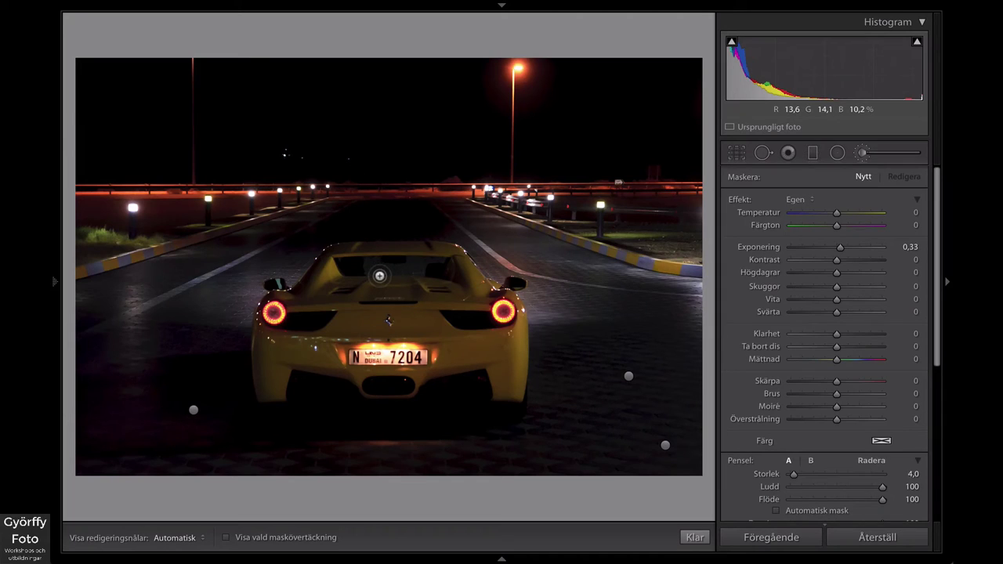
pyautogui.press('h')
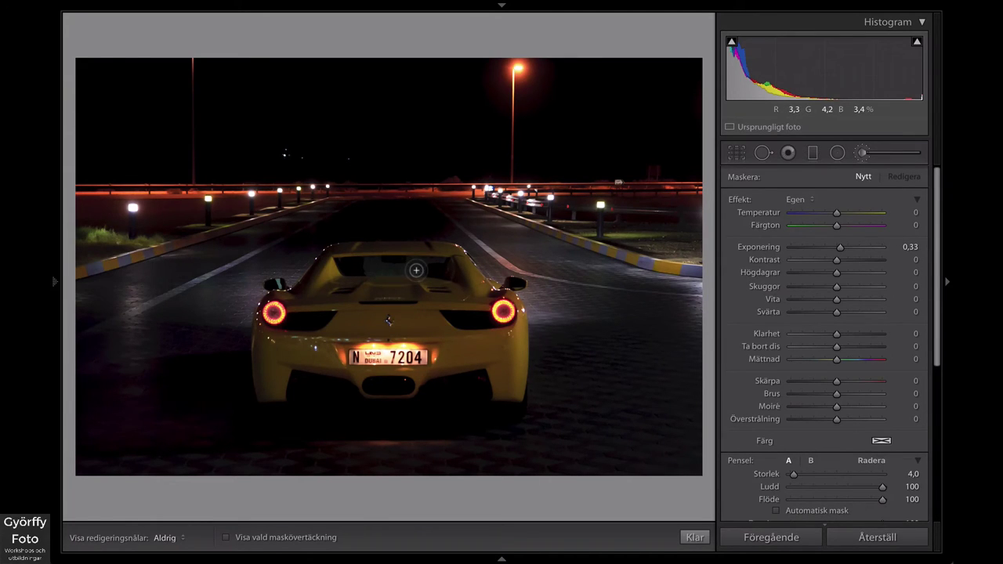
pyautogui.moveTo(414, 263)
pyautogui.mouseDown()
pyautogui.moveTo(362, 269)
pyautogui.moveTo(418, 269)
pyautogui.mouseUp()
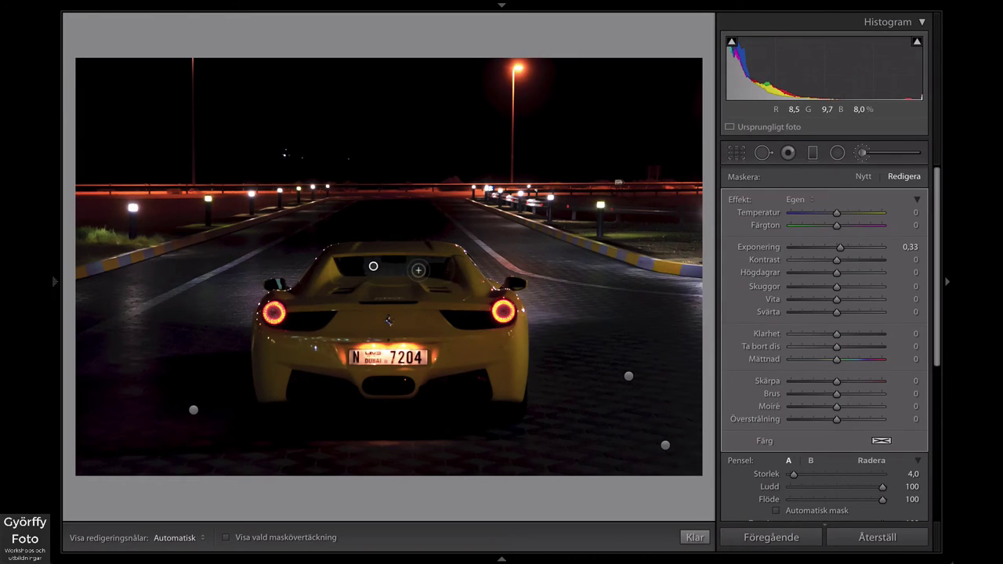
pyautogui.click(695, 538)
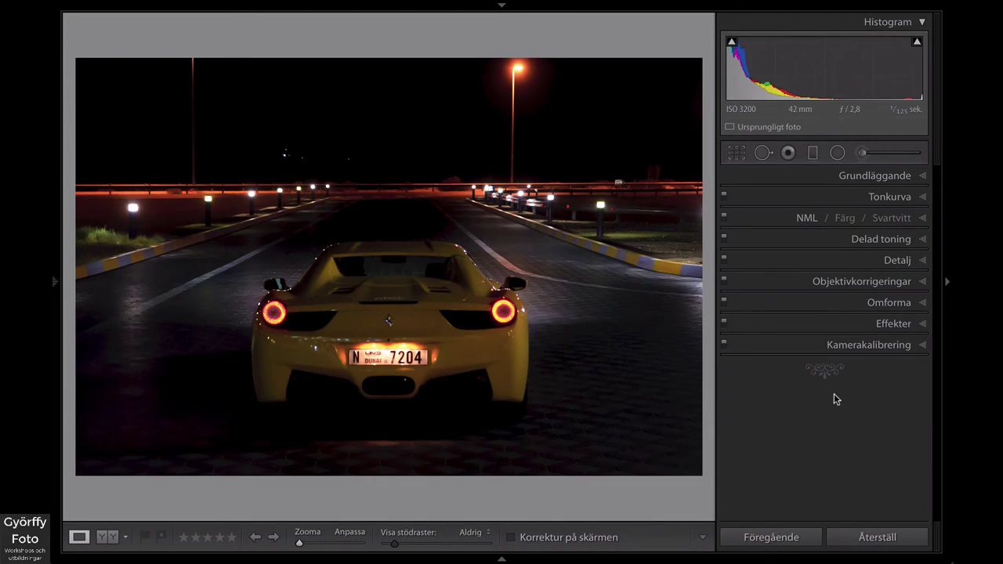
# Add an inverted-mask radial filter around the car's rear with Exposure +0.66
pyautogui.click(837, 154)
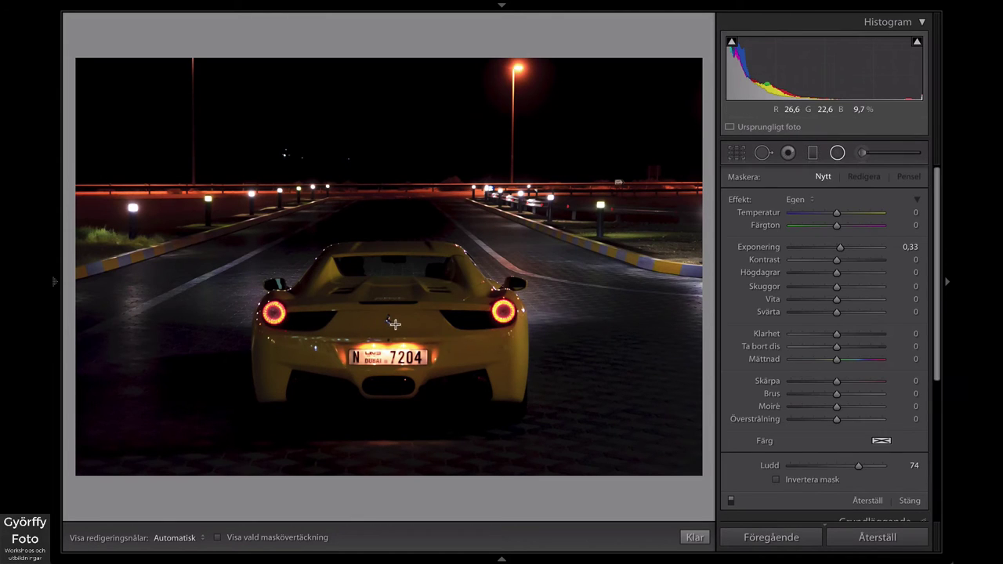
pyautogui.moveTo(390, 318); pyautogui.dragTo(566, 403)
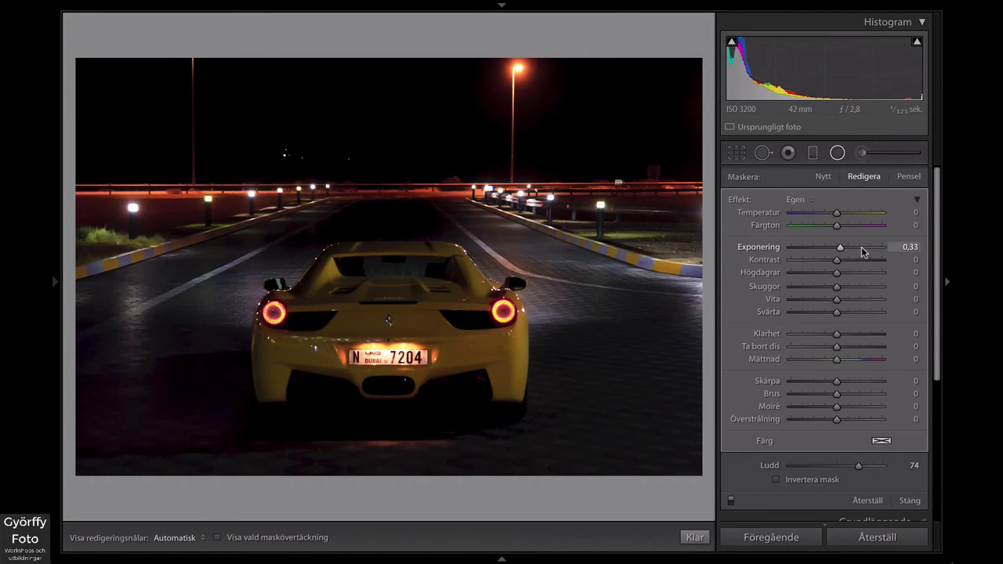
pyautogui.press('Up')
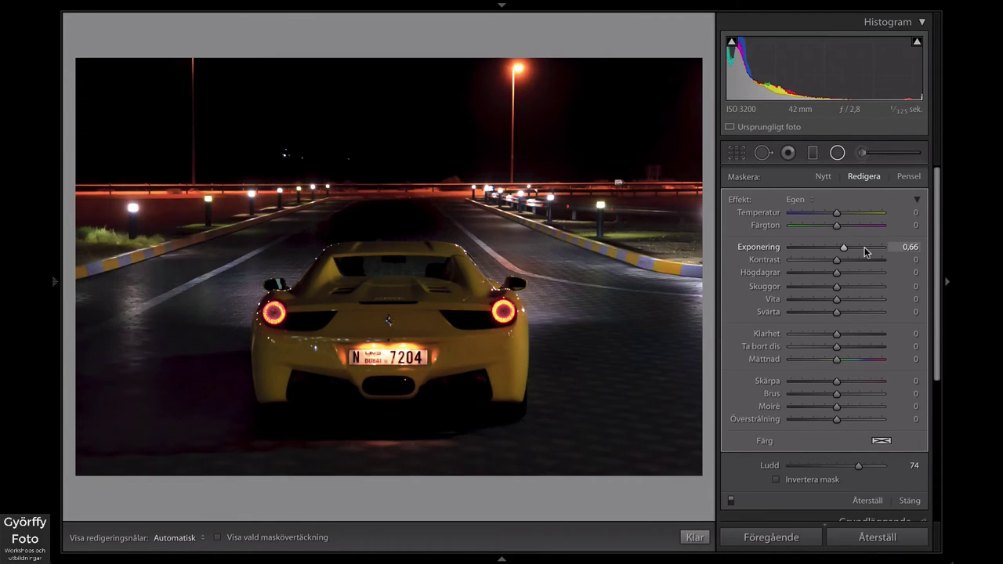
pyautogui.click(776, 480)
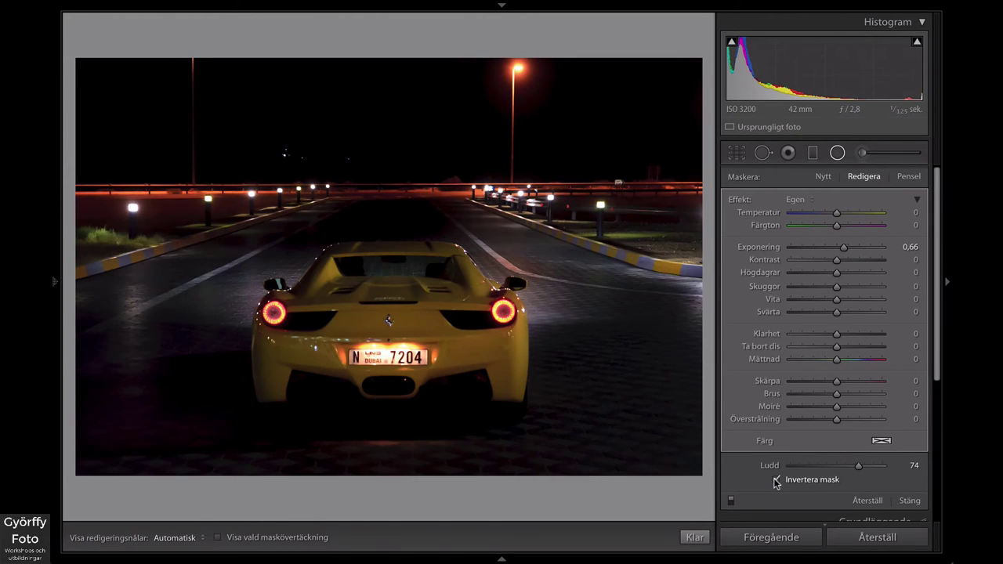
pyautogui.click(697, 537)
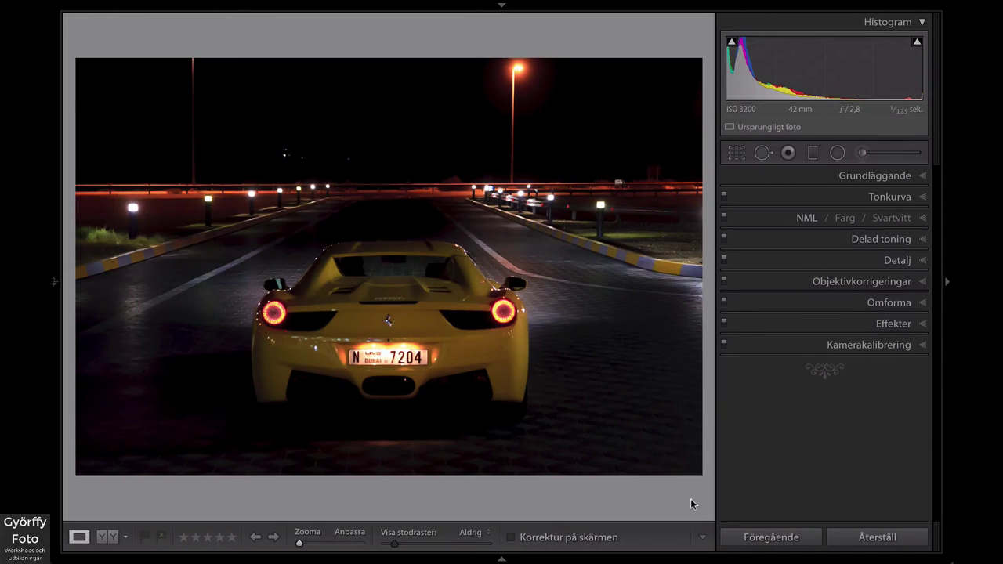
# Toggle the before/after view, then inspect the street lamp and dark sky at 1:1
pyautogui.press('\\')
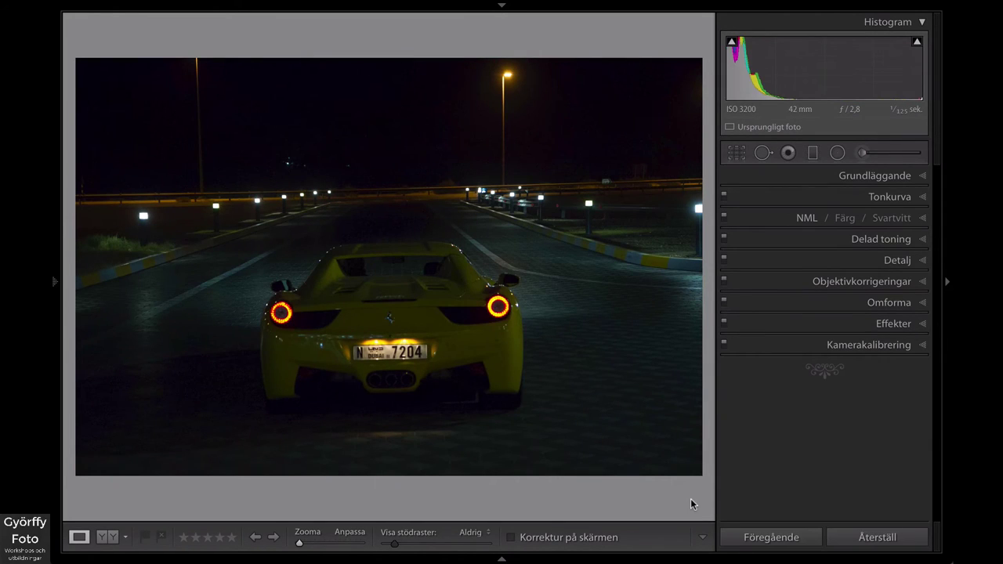
pyautogui.press('\\')
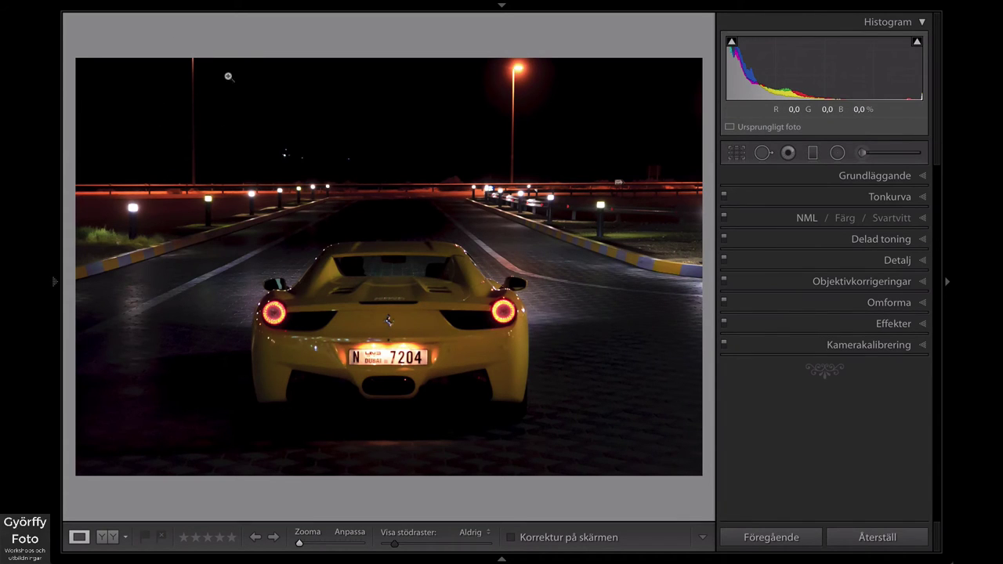
pyautogui.click(514, 102)
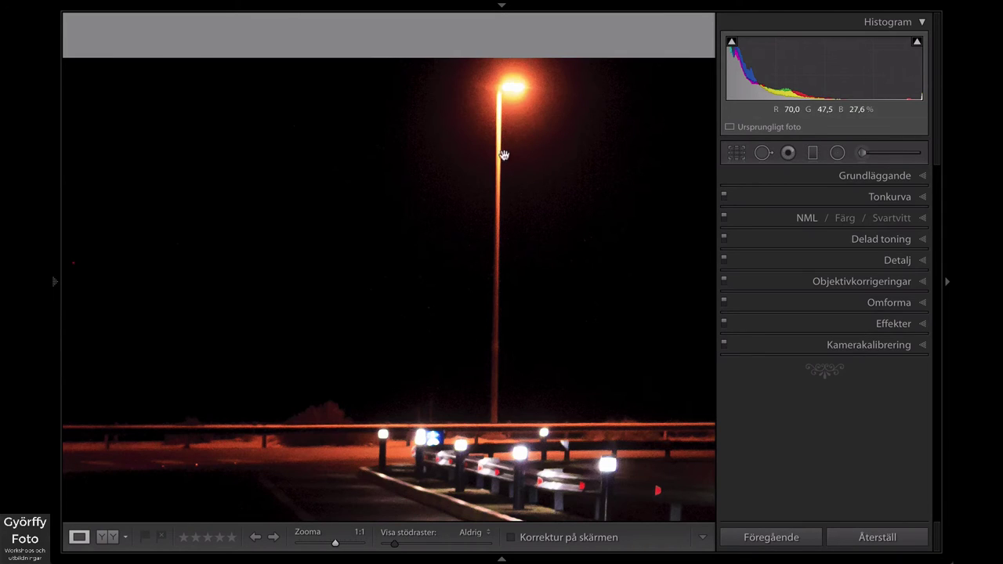
pyautogui.click(504, 358)
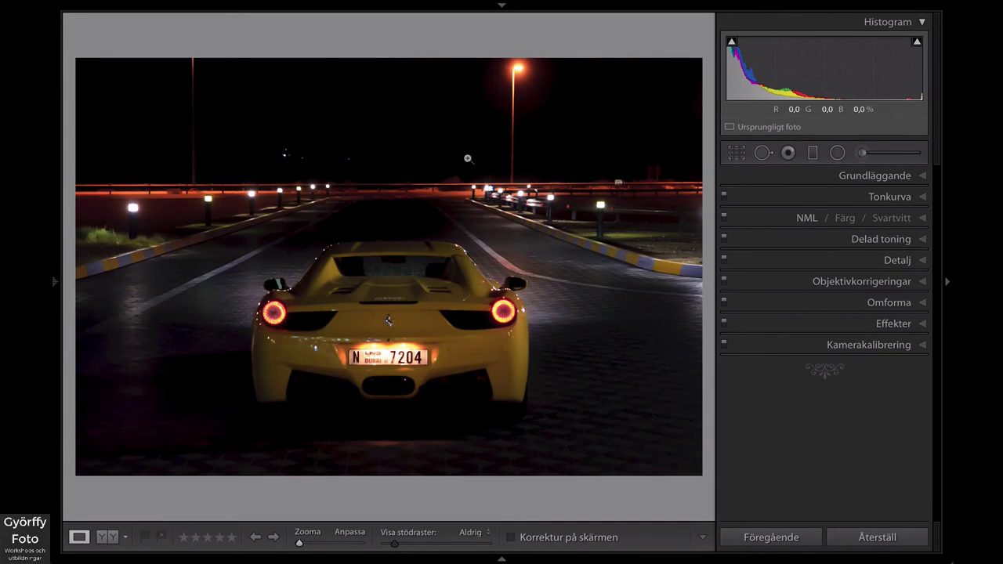
pyautogui.click(287, 153)
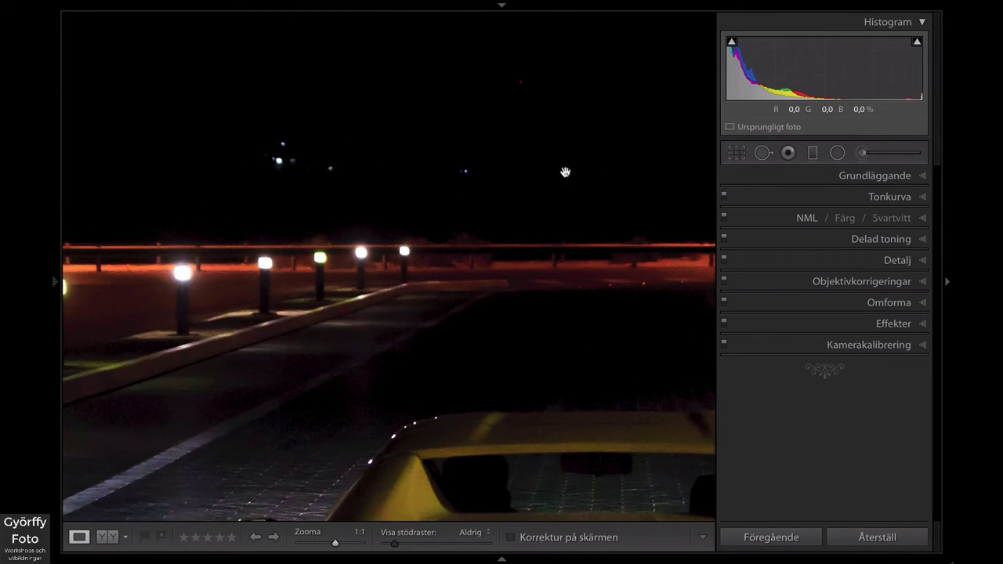
# Heal the stray bright dots in the night sky with Spot Removal
pyautogui.click(763, 154)
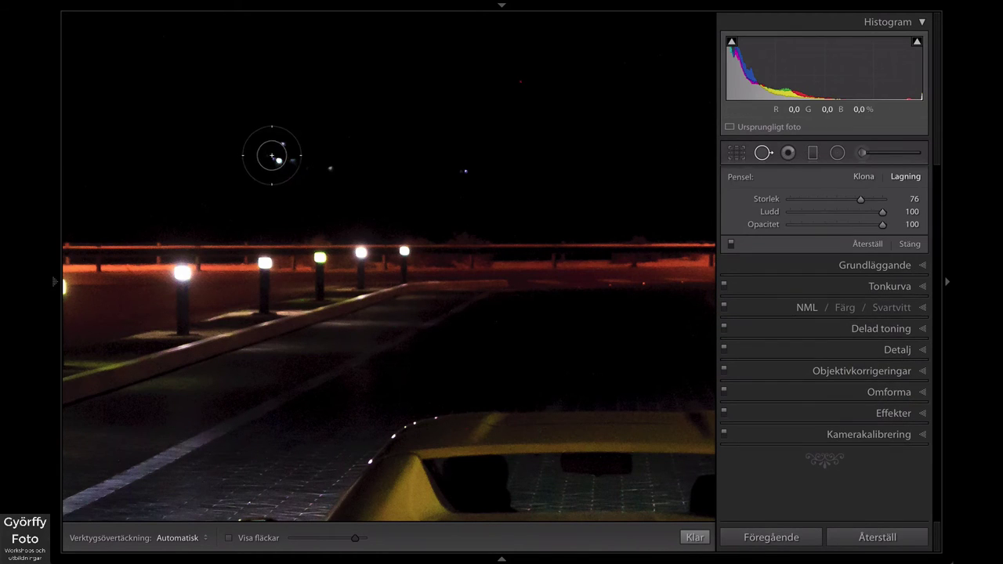
pyautogui.moveTo(278, 161)
pyautogui.mouseDown()
pyautogui.moveTo(284, 148)
pyautogui.moveTo(295, 164)
pyautogui.mouseUp()
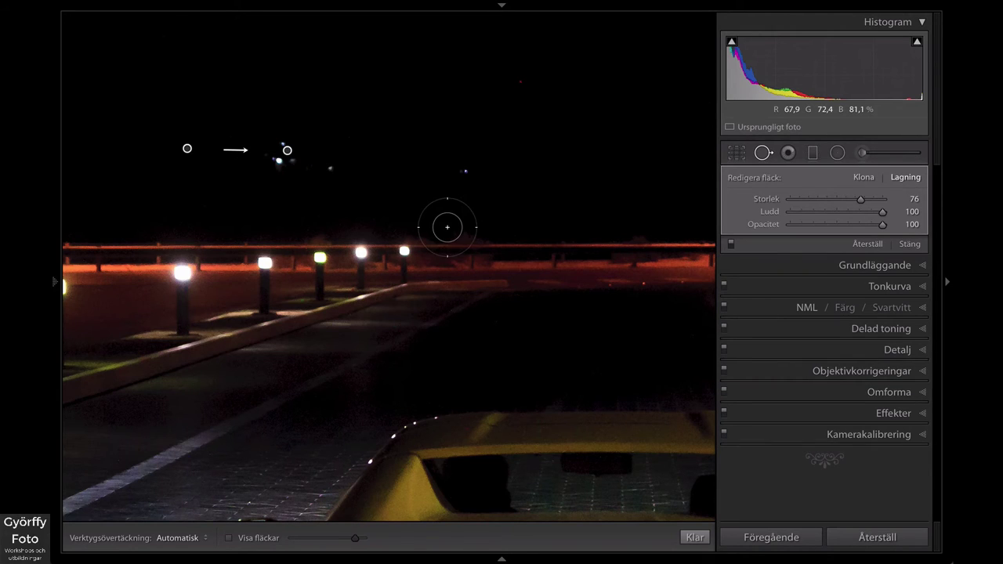
pyautogui.moveTo(461, 169); pyautogui.dragTo(464, 170)
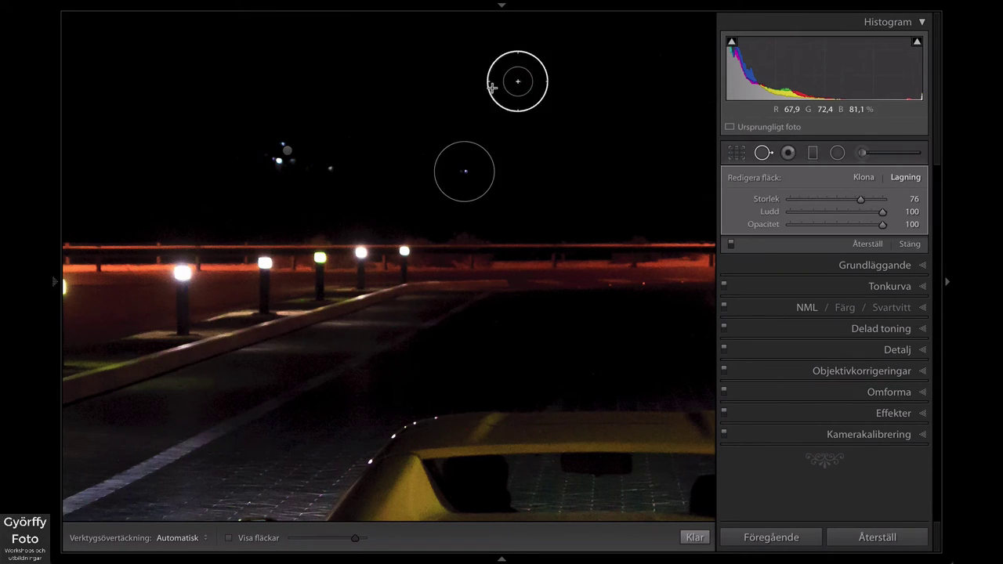
pyautogui.moveTo(517, 83); pyautogui.dragTo(612, 115)
pyautogui.click(334, 171)
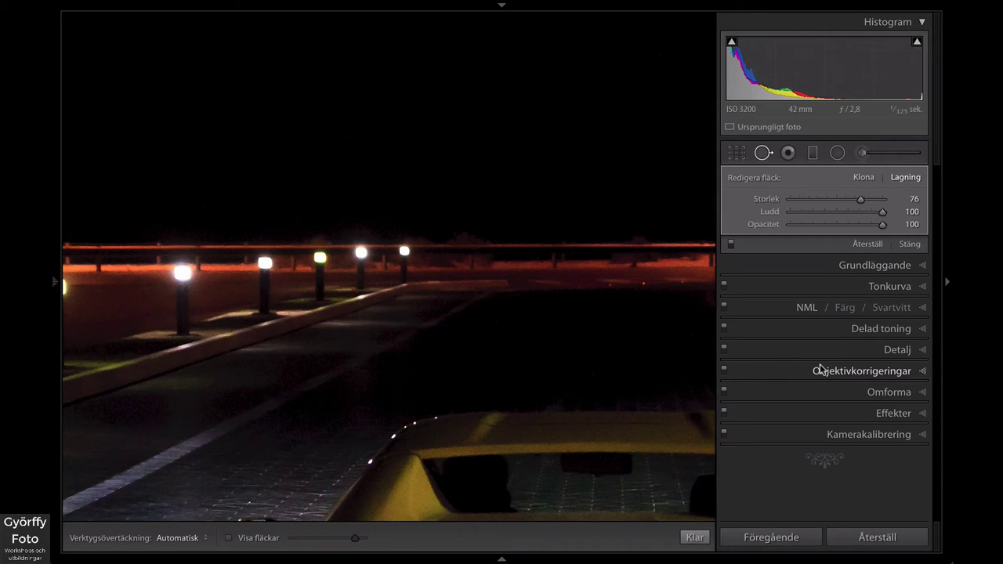
# Finish spot removal, fit the photo, and open the master file in Photoshop
pyautogui.click(695, 537)
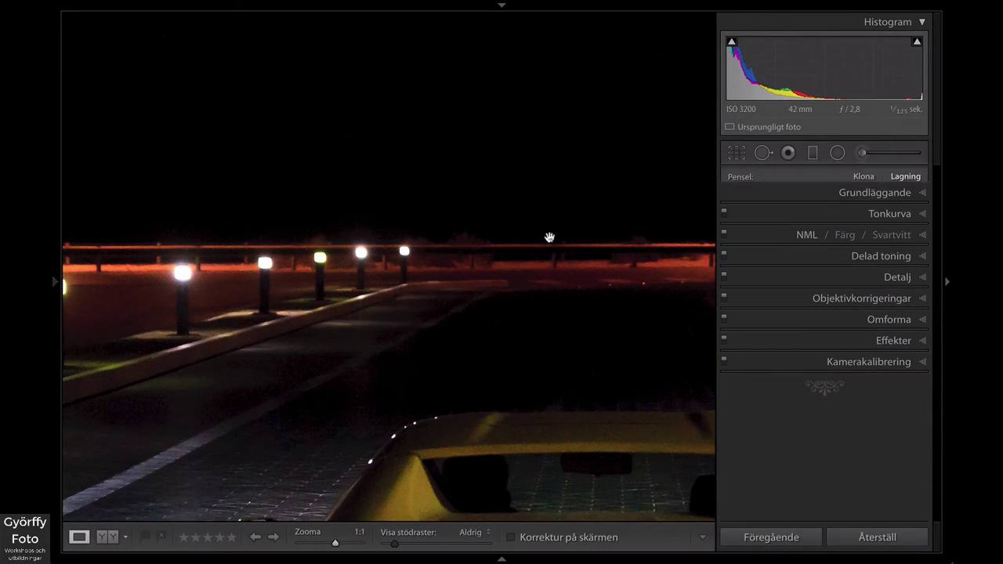
pyautogui.click(531, 199)
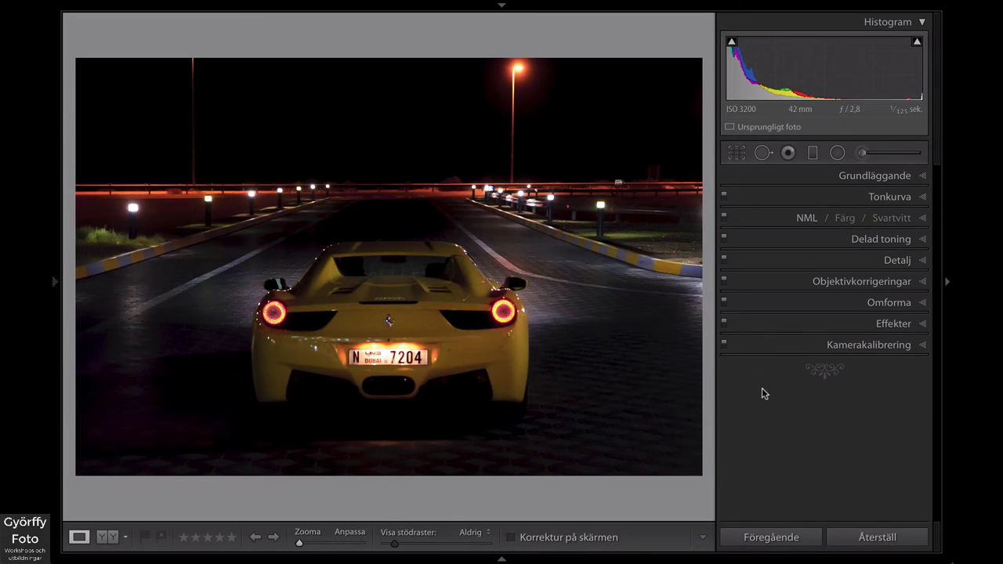
pyautogui.press('super+Tab')
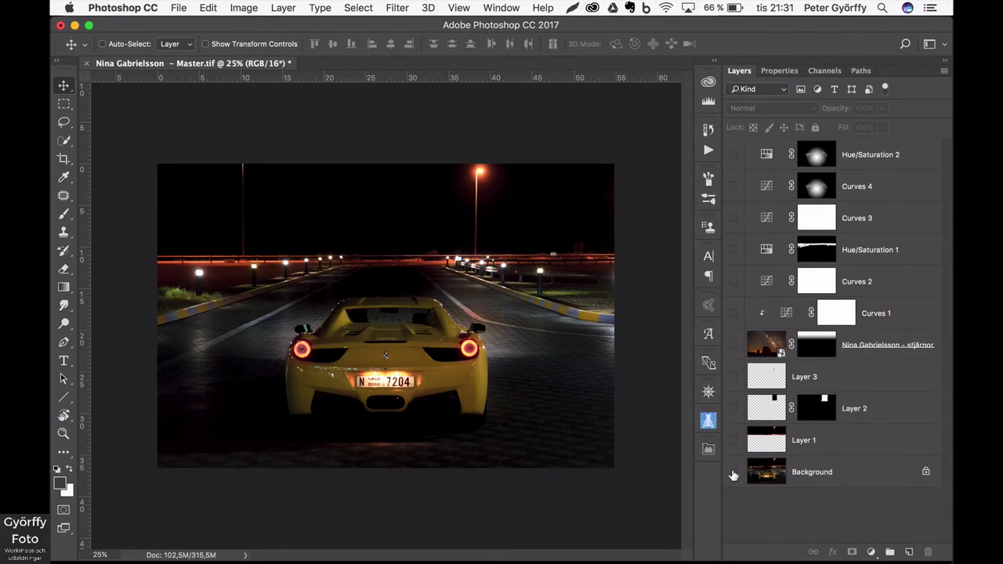
pyautogui.click(733, 472)
pyautogui.click(733, 474)
pyautogui.click(774, 478)
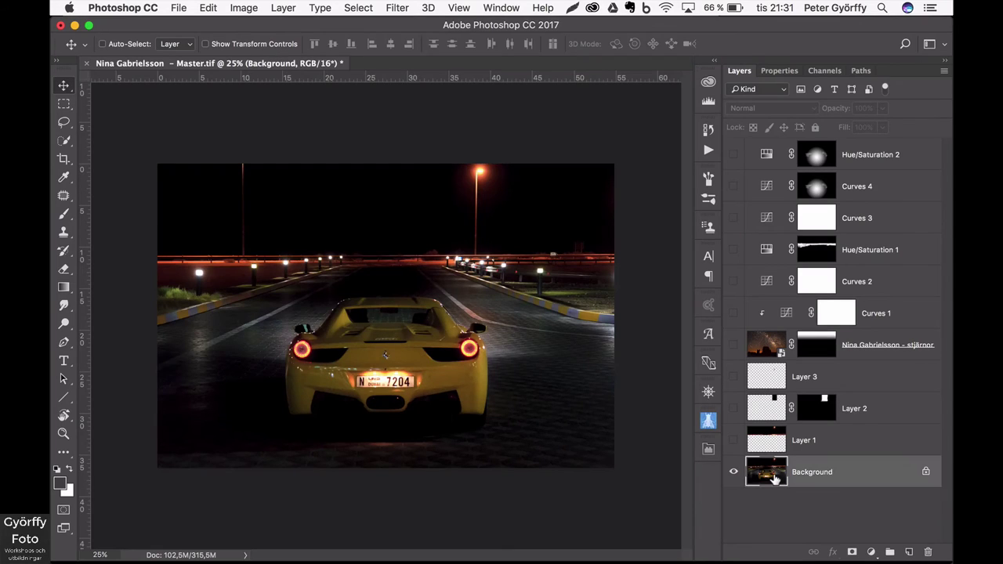
pyautogui.click(734, 441)
pyautogui.click(772, 443)
pyautogui.click(768, 474)
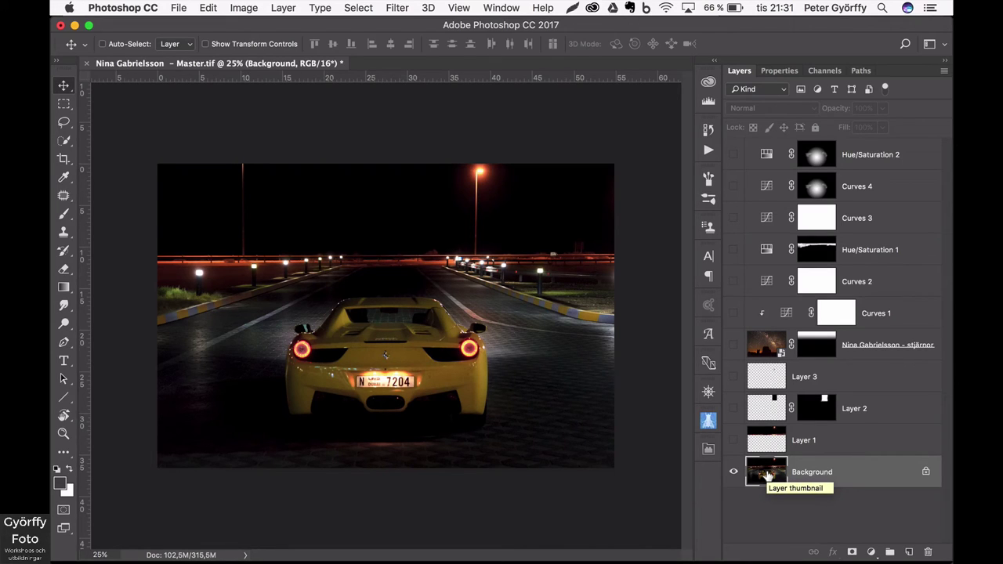
pyautogui.press('super')
pyautogui.press('super+j')
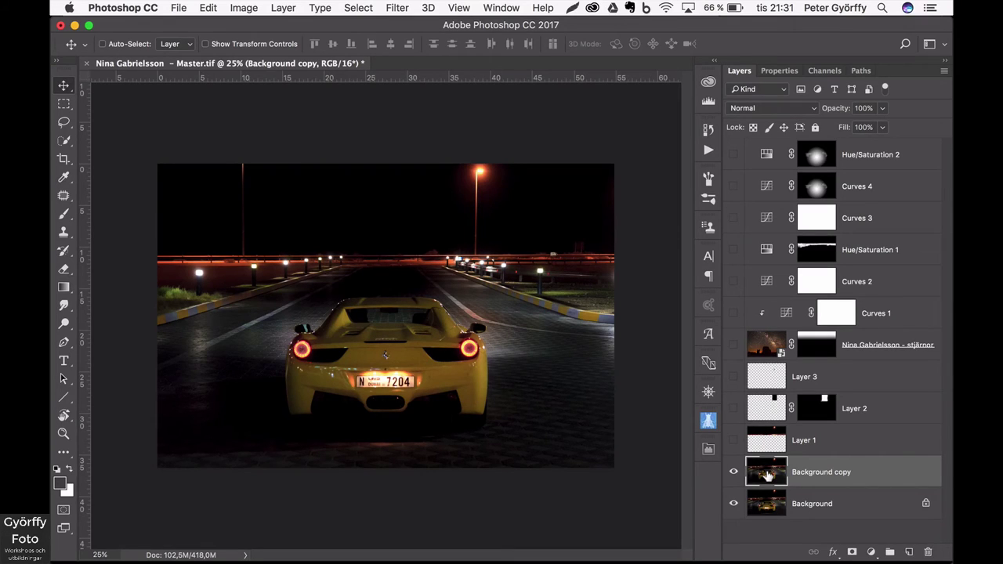
pyautogui.press('super+z')
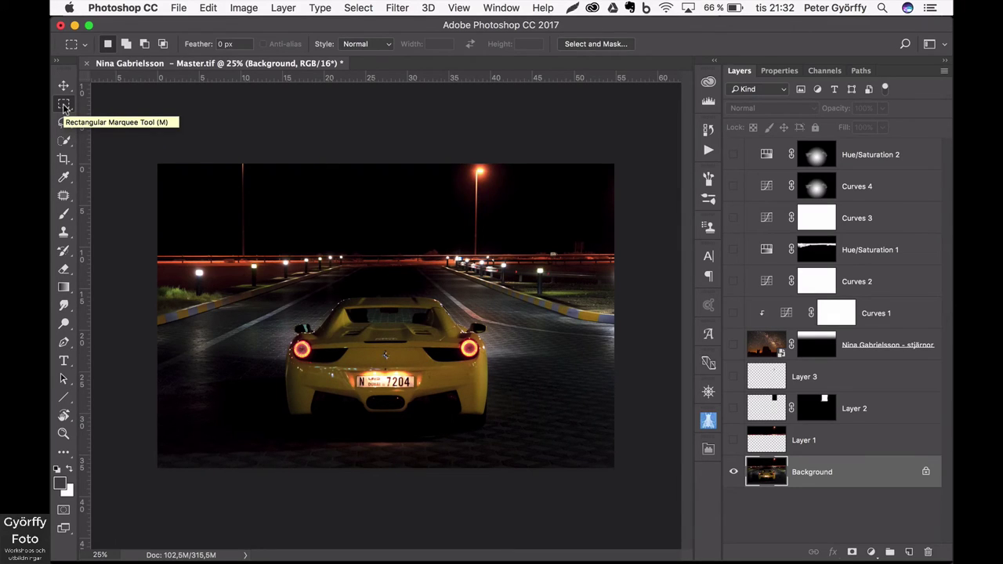
# Copy the top sky strip to a new Layer 4 and check its contents
pyautogui.moveTo(144, 141); pyautogui.dragTo(632, 259)
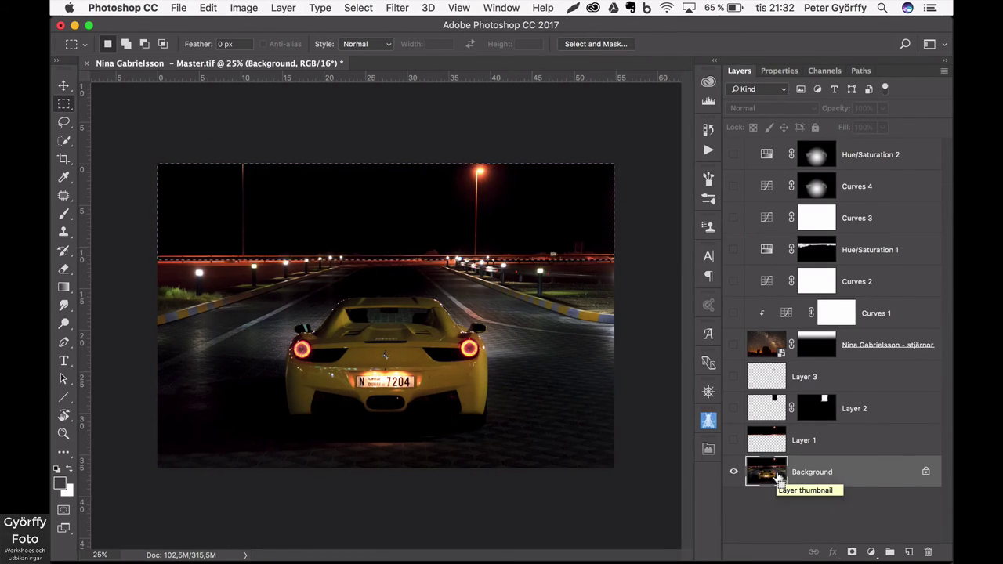
pyautogui.press('super+j')
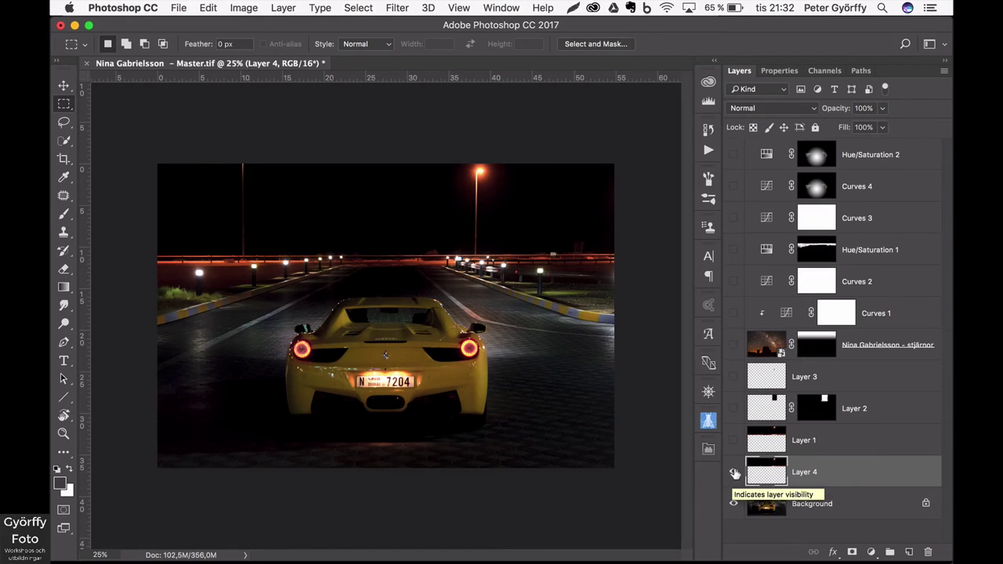
pyautogui.keyDown('alt'); pyautogui.click(733, 474); pyautogui.keyUp('alt')
pyautogui.click(734, 474)
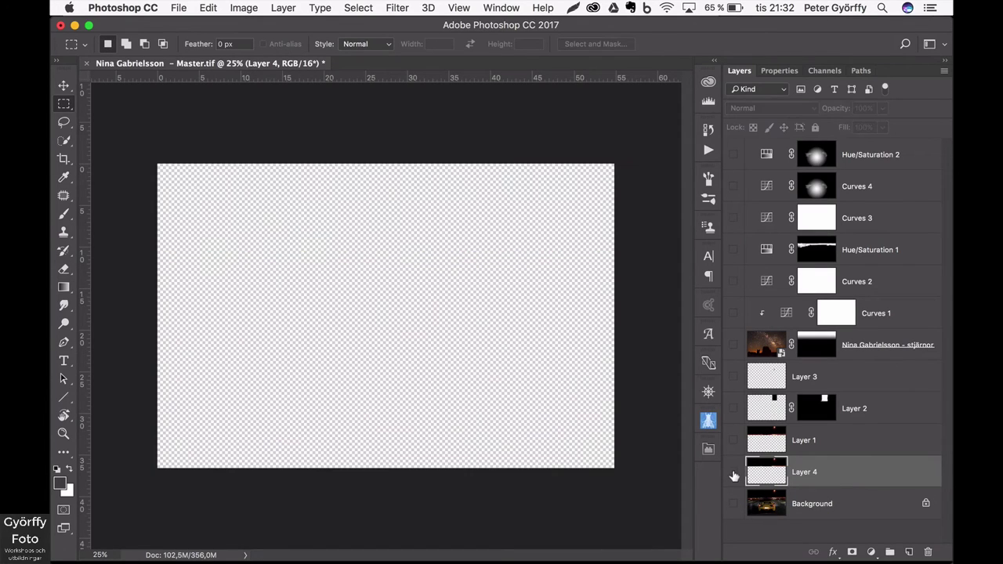
pyautogui.click(733, 474)
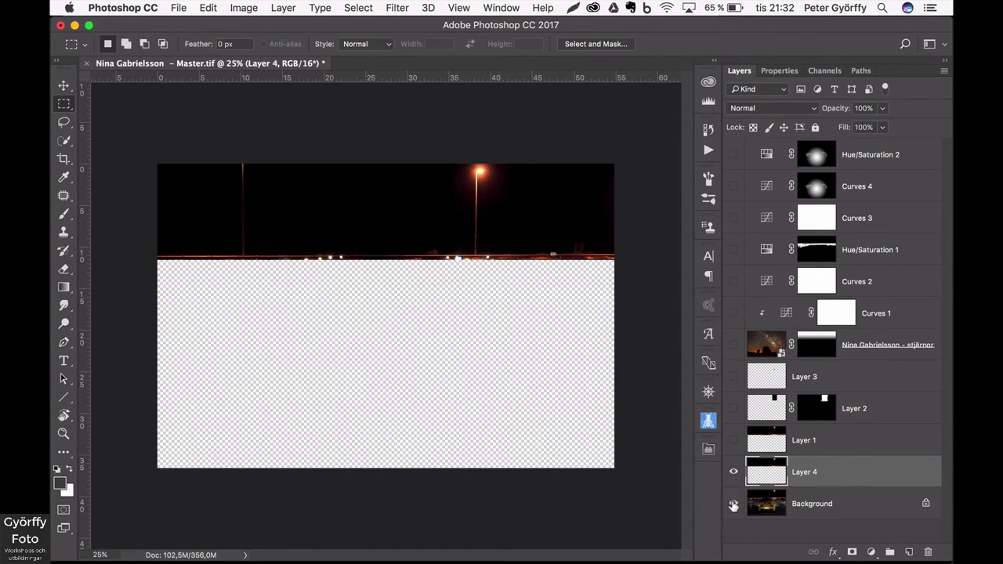
pyautogui.click(733, 504)
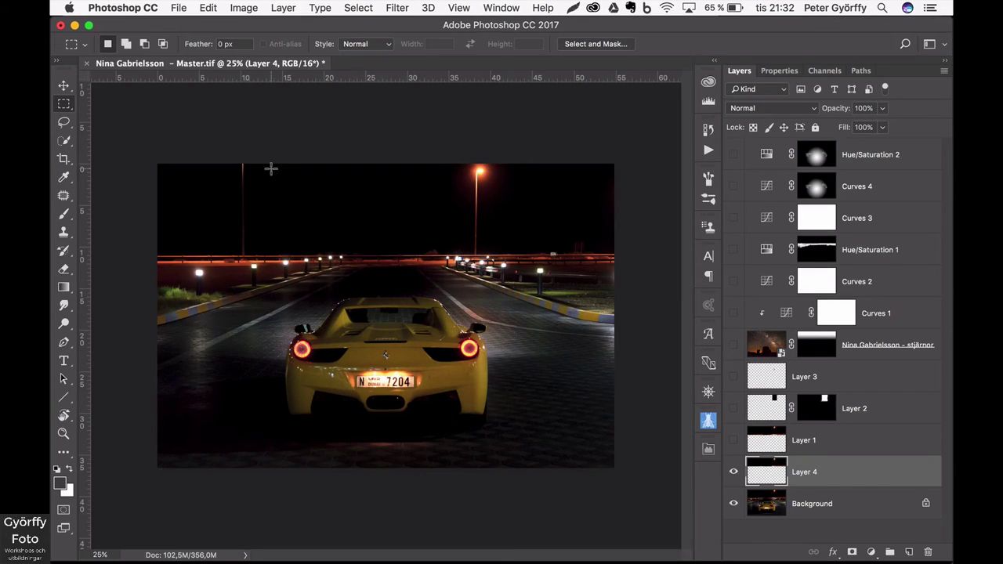
# Zoom in on the red lamp pole and pick the Patch tool from the healing flyout
pyautogui.press('z')
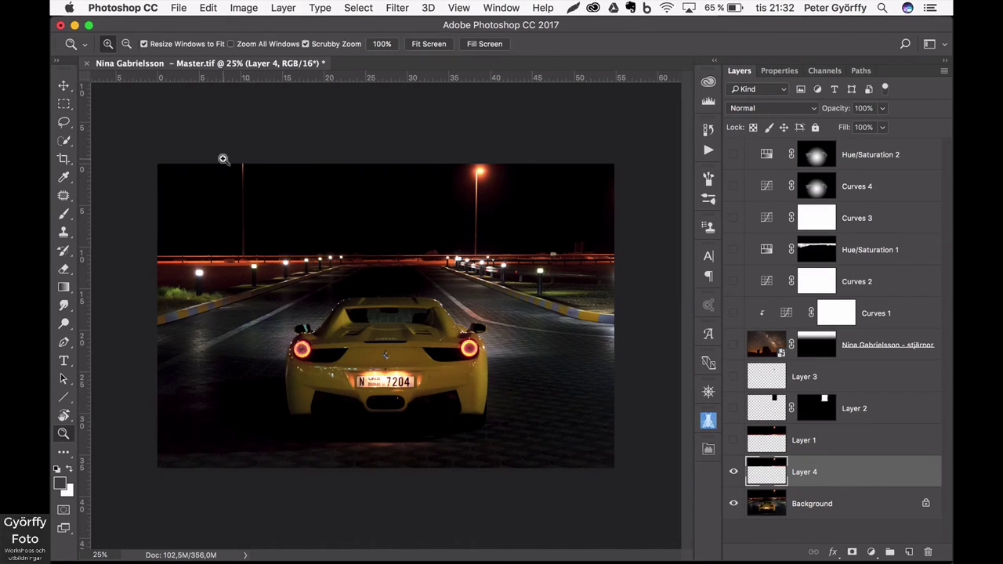
pyautogui.click(243, 195)
pyautogui.click(232, 188)
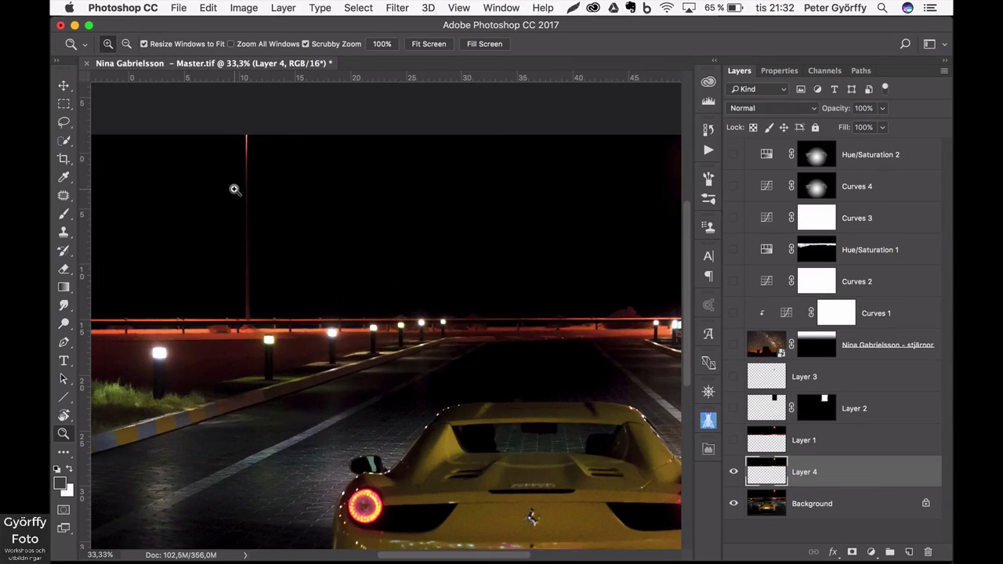
pyautogui.click(246, 205)
pyautogui.press('m')
pyautogui.scroll(2, 246, 205)
pyautogui.hscroll(-2, 246, 205)
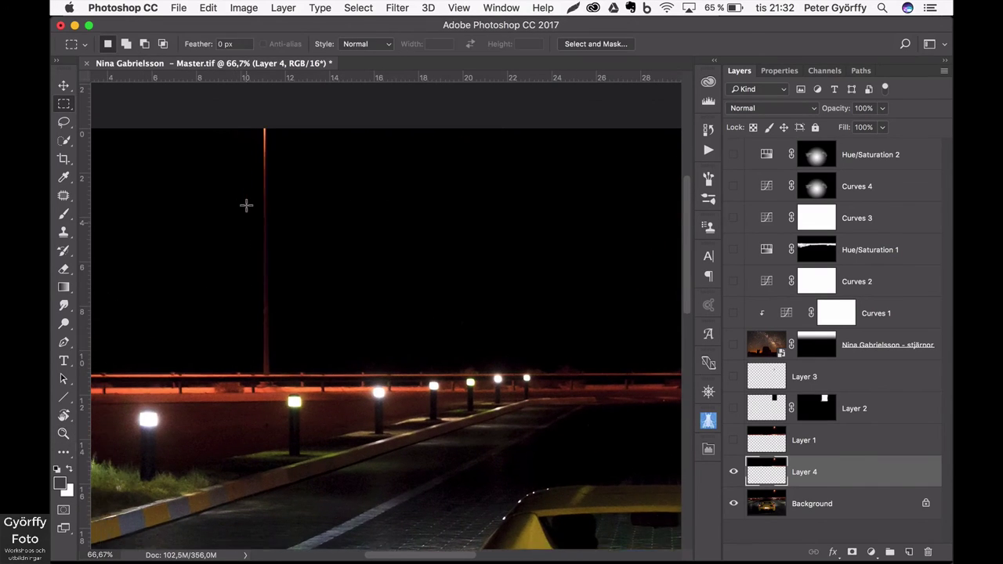
pyautogui.click(64, 196)
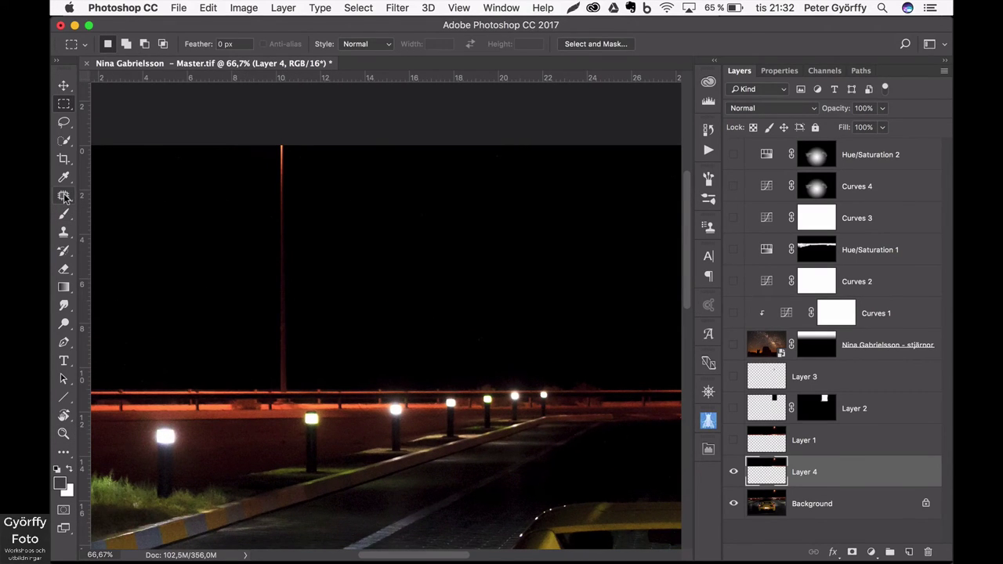
pyautogui.click(65, 196)
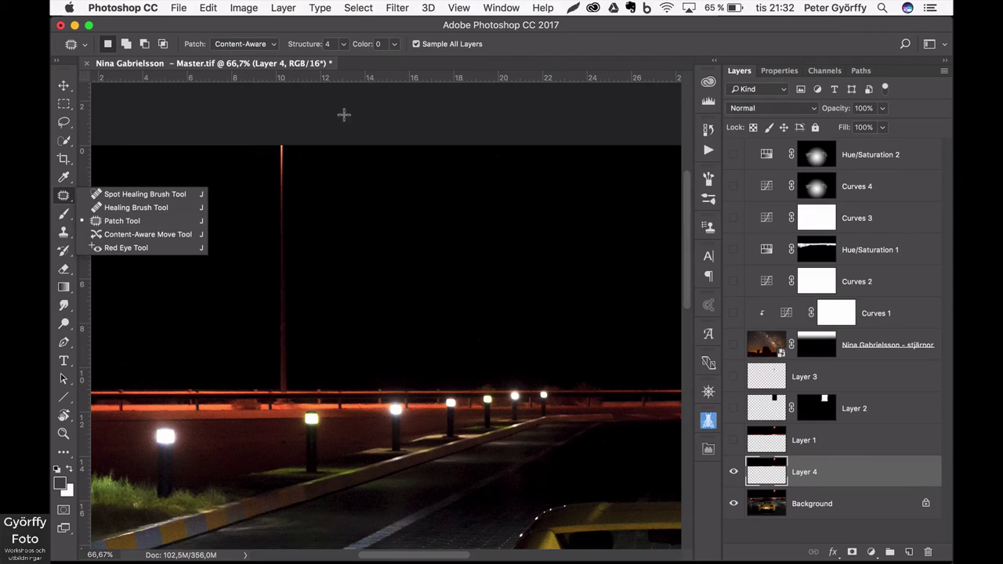
# Lasso the red lamp pole with the Content-Aware Patch tool and drag it onto nearby dark sky
pyautogui.click(172, 130)
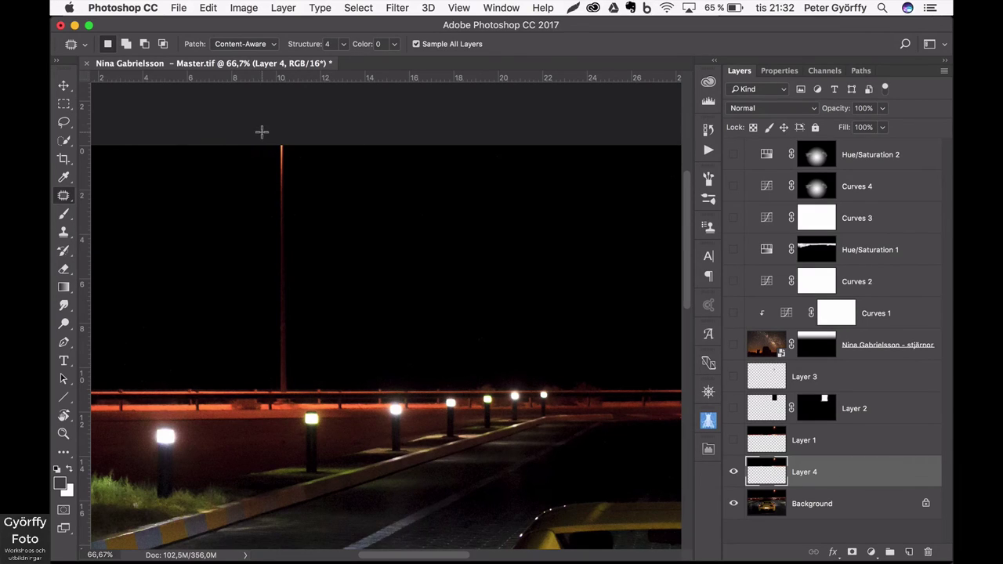
pyautogui.moveTo(250, 168)
pyautogui.mouseDown()
pyautogui.moveTo(256, 244)
pyautogui.moveTo(246, 307)
pyautogui.moveTo(256, 370)
pyautogui.moveTo(277, 412)
pyautogui.moveTo(300, 408)
pyautogui.moveTo(310, 391)
pyautogui.moveTo(301, 228)
pyautogui.moveTo(310, 138)
pyautogui.moveTo(270, 123)
pyautogui.mouseUp()
pyautogui.moveTo(288, 278); pyautogui.dragTo(394, 269)
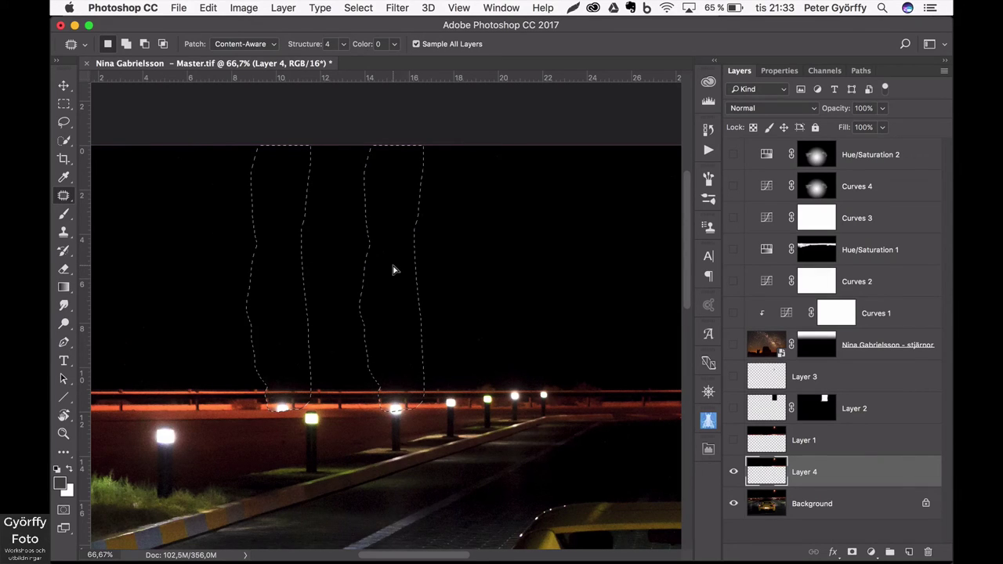
pyautogui.moveTo(394, 270); pyautogui.dragTo(487, 275)
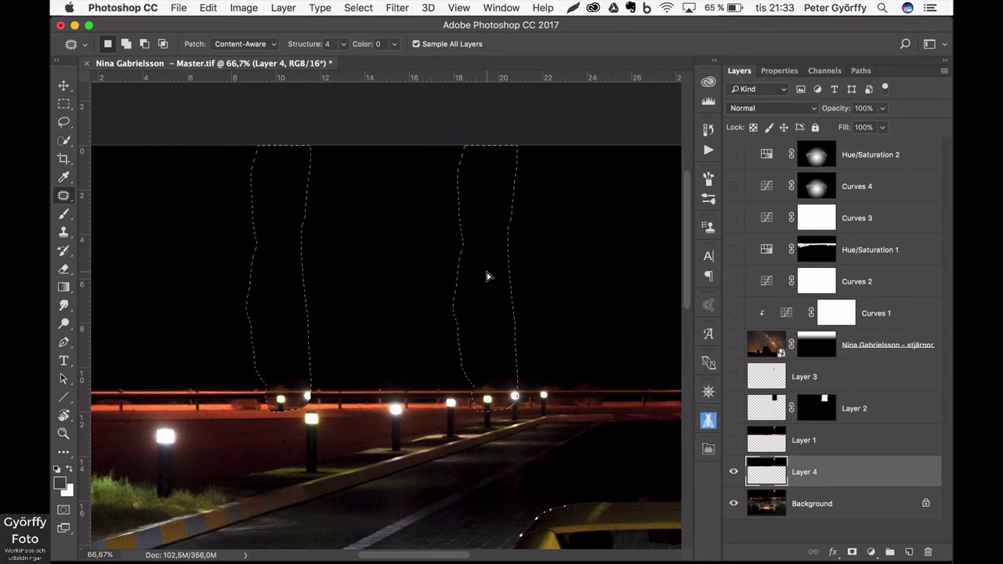
pyautogui.moveTo(486, 276); pyautogui.dragTo(492, 276)
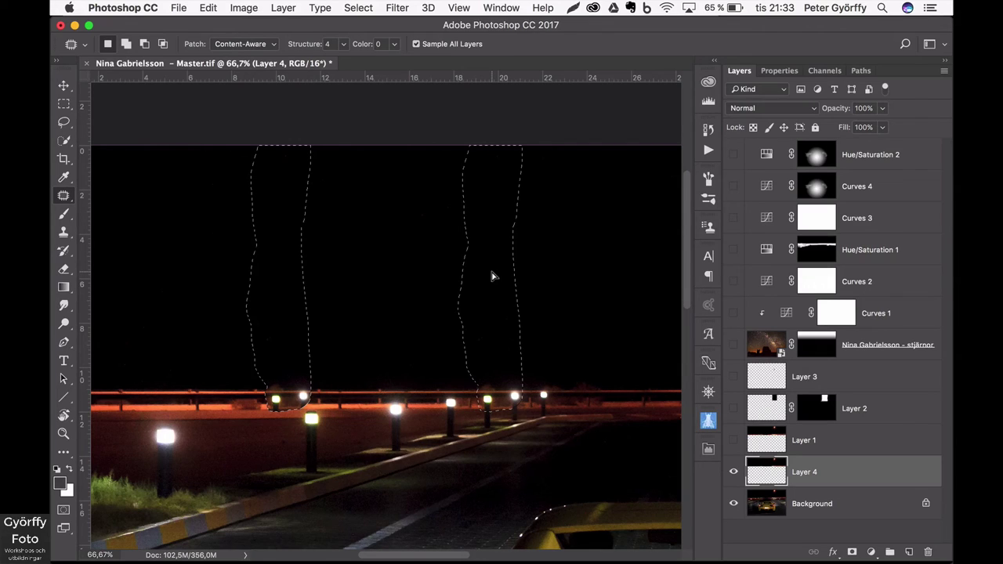
pyautogui.moveTo(492, 275); pyautogui.dragTo(155, 272)
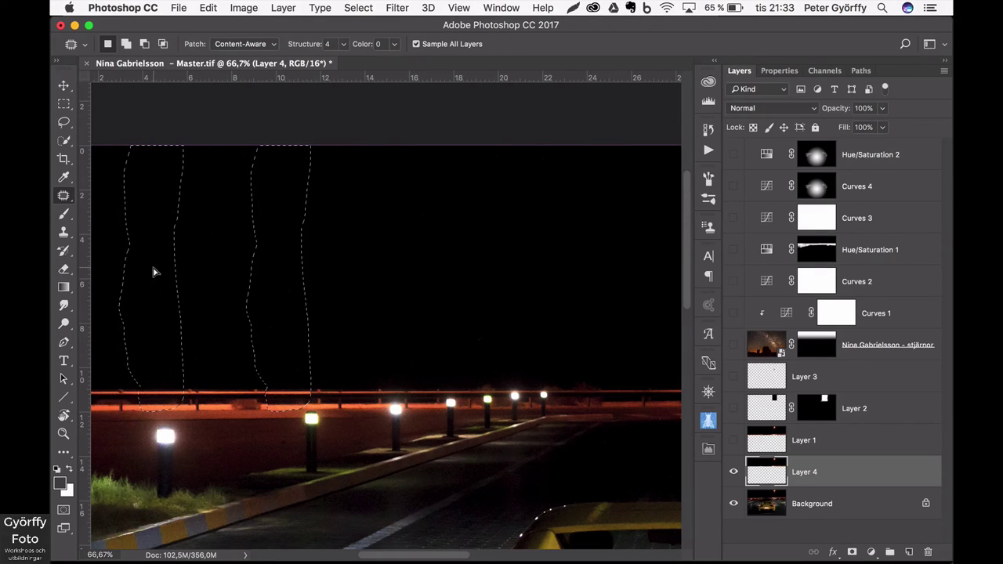
# Shift the patch source right, undo and redo the patch, then deselect
pyautogui.moveTo(154, 272); pyautogui.dragTo(347, 271)
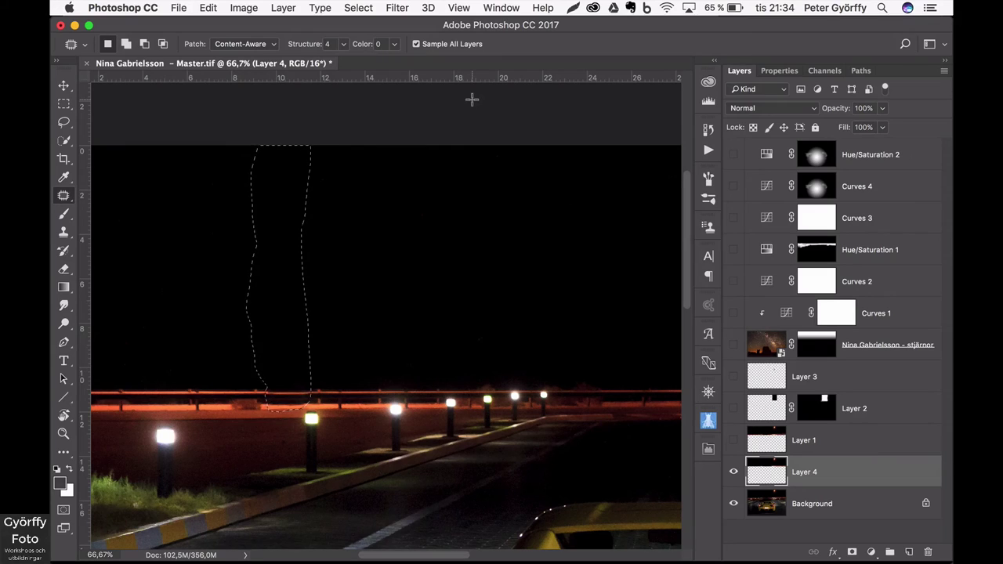
pyautogui.press('super+z')
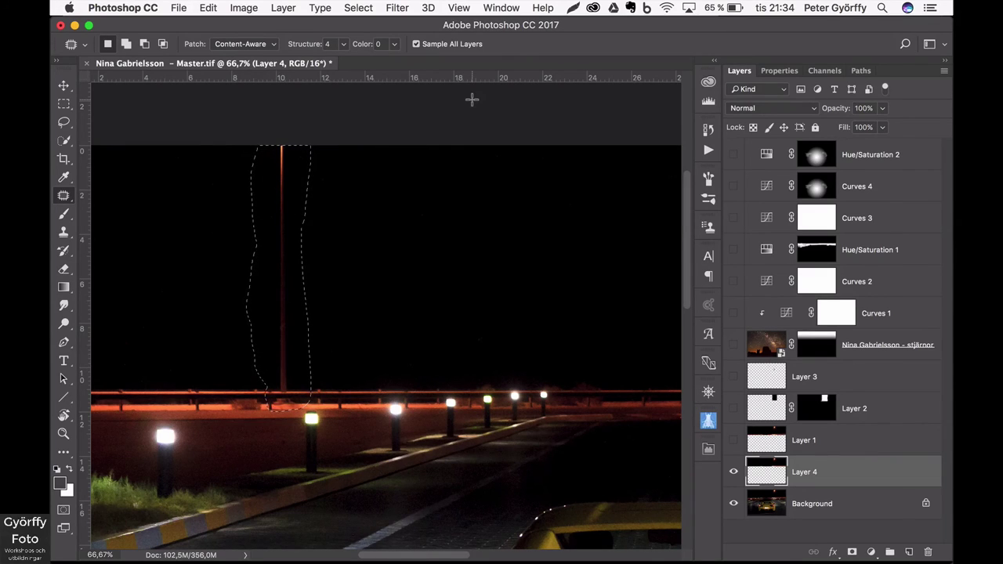
pyautogui.press('super+z')
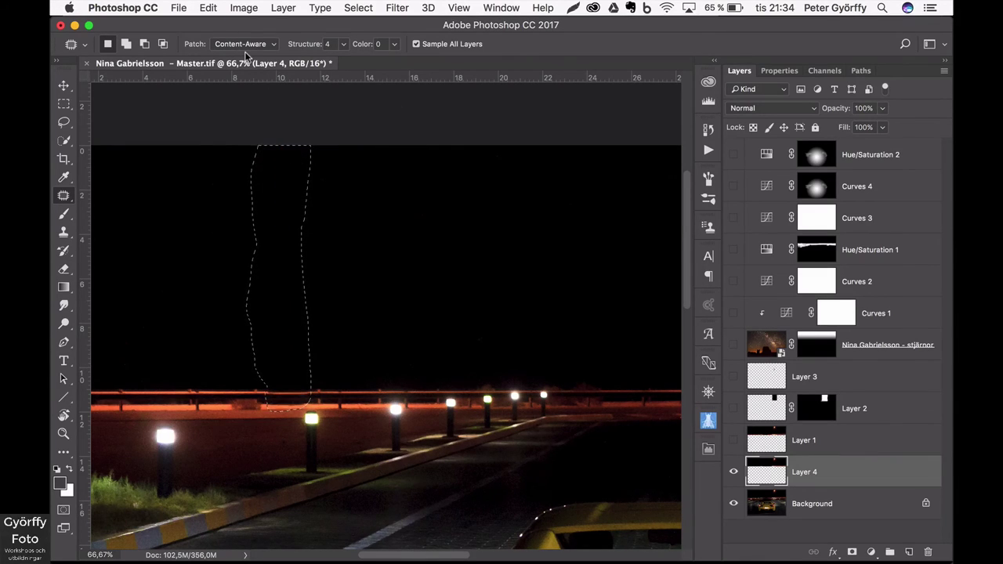
pyautogui.press('super+d')
# Delete Layer 4 and show Layer 1's earlier pole retouch instead
pyautogui.click(732, 470)
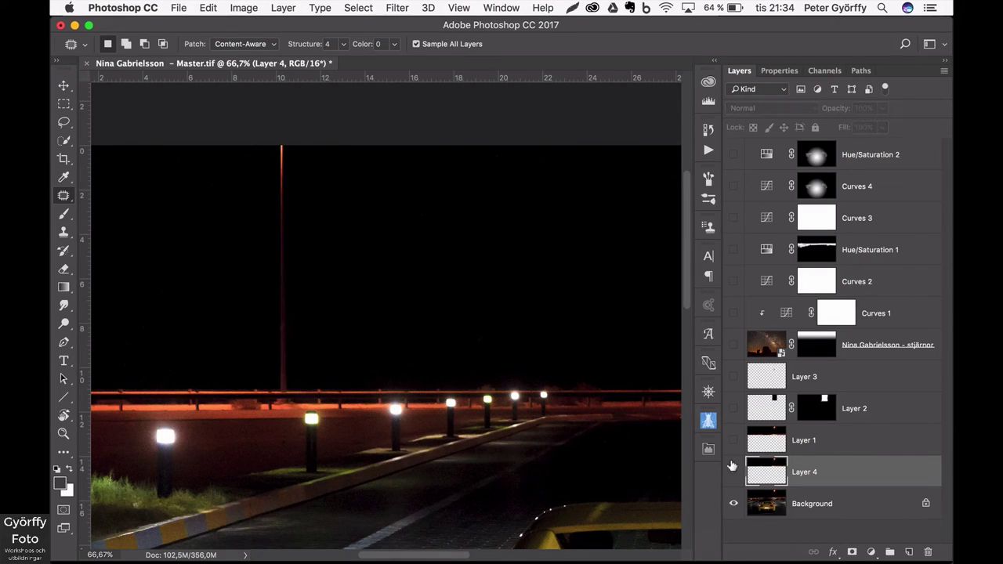
pyautogui.click(734, 441)
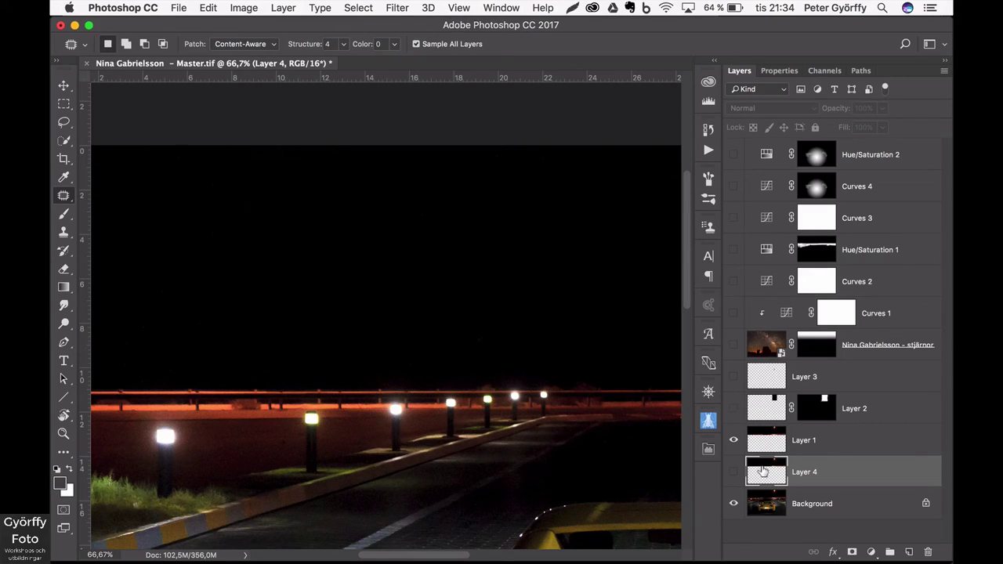
pyautogui.press('BackSpace')
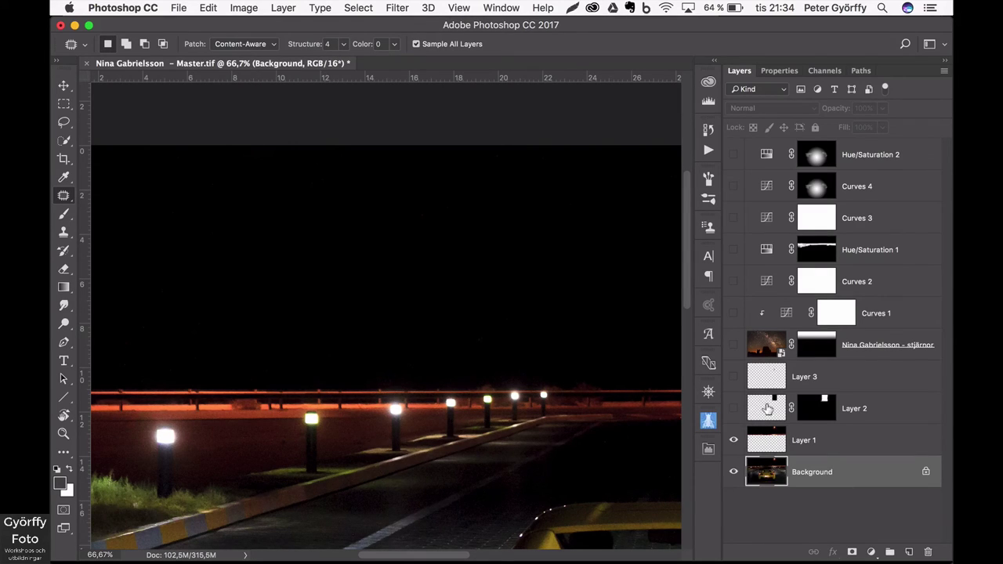
# Select Layer 2 and briefly toggle its visibility to check the lamp retouch
pyautogui.click(767, 407)
pyautogui.hscroll(15, 586, 374)
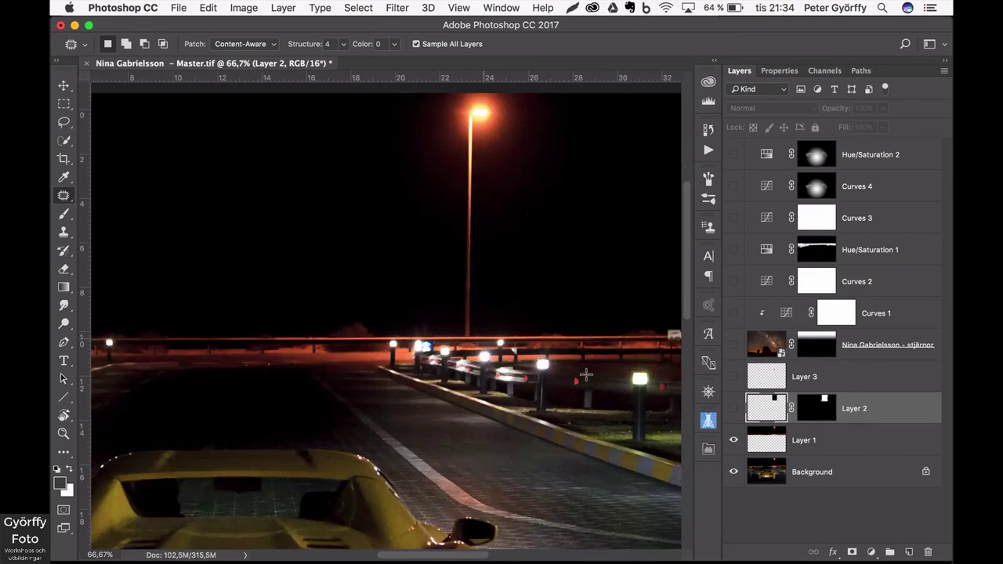
pyautogui.scroll(5, 586, 375)
pyautogui.hscroll(-3, 586, 375)
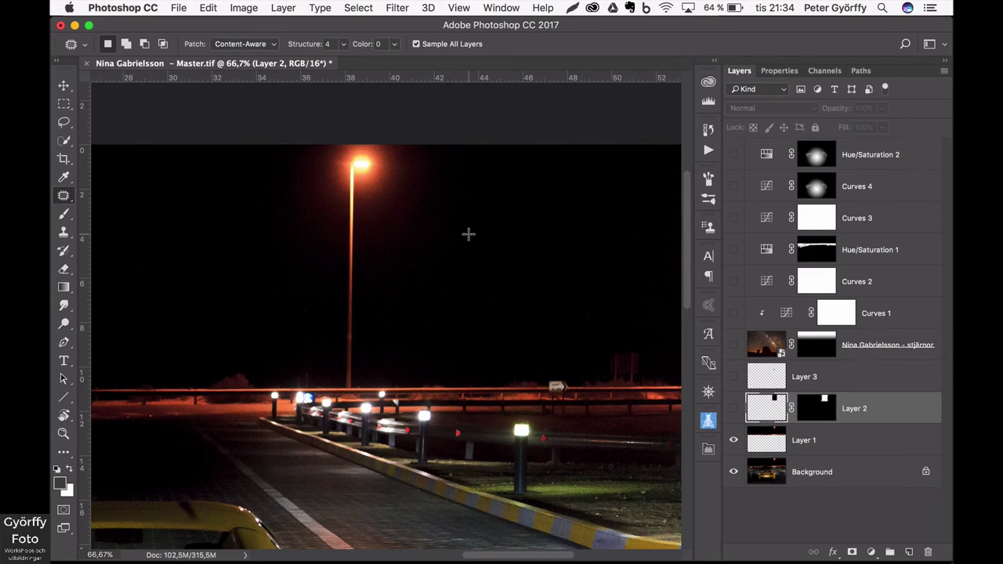
pyautogui.scroll(1, 456, 233)
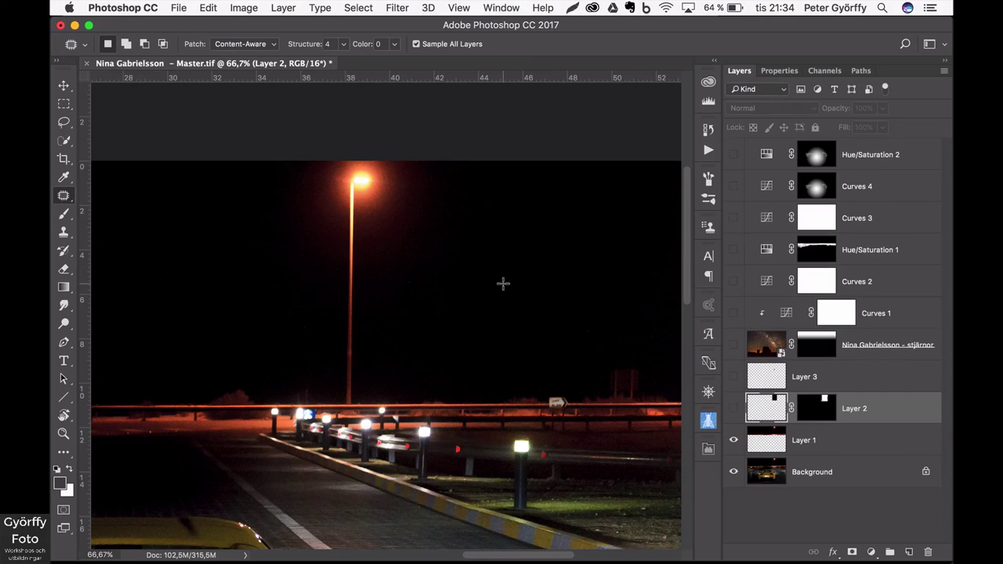
pyautogui.click(733, 409)
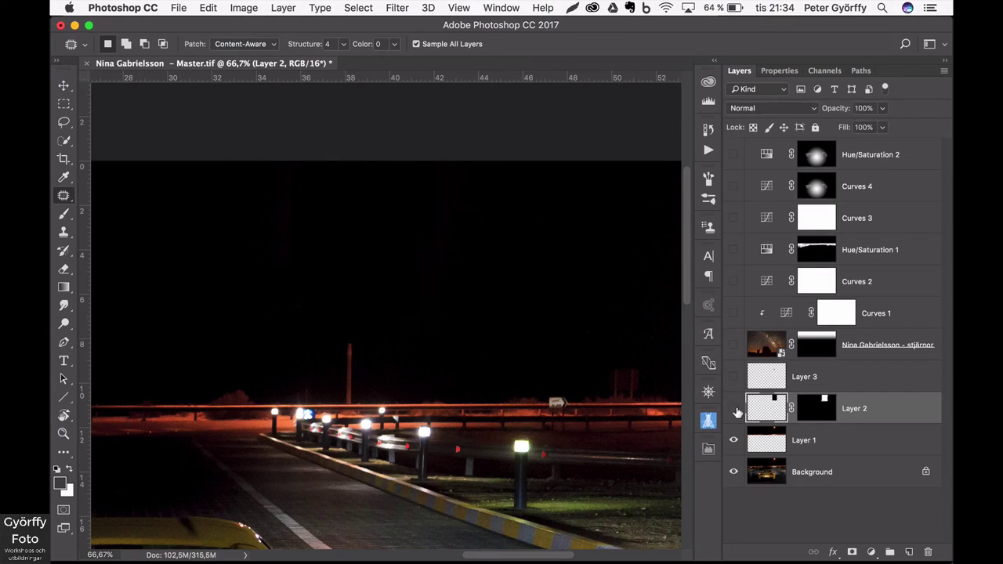
pyautogui.click(734, 409)
pyautogui.hscroll(5, 684, 333)
pyautogui.scroll(-2, 684, 333)
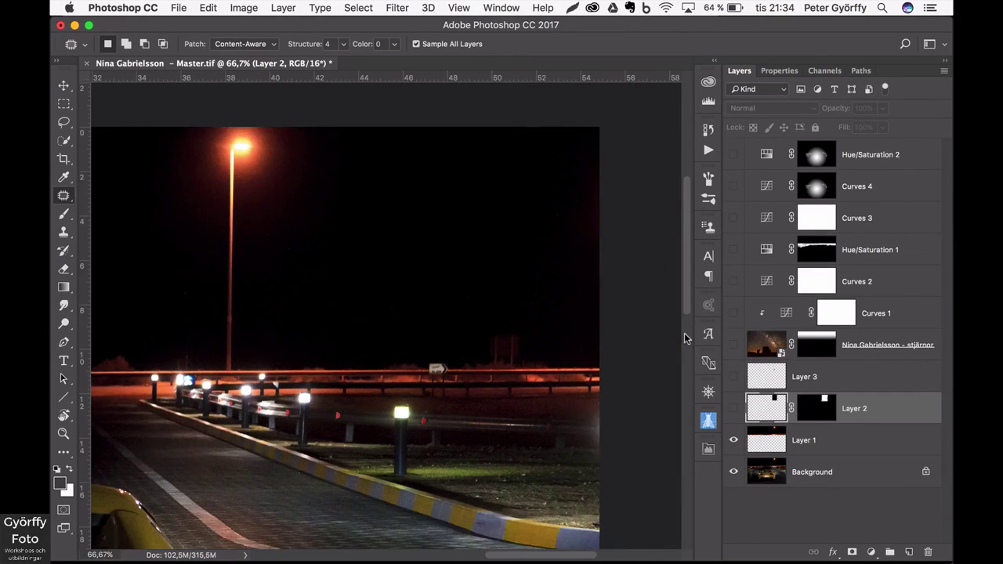
pyautogui.press('m')
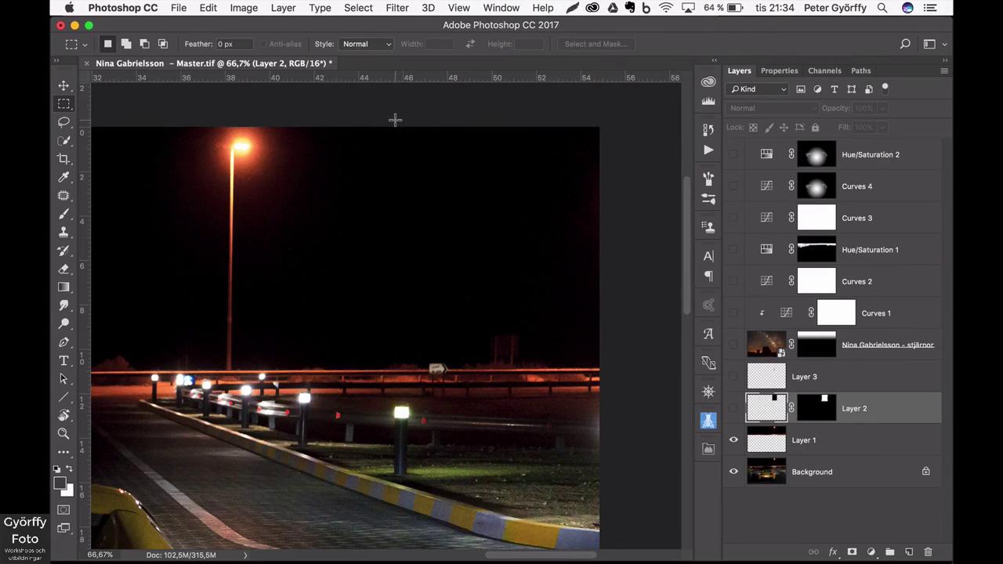
pyautogui.moveTo(395, 119); pyautogui.dragTo(556, 317)
pyautogui.press('super+j')
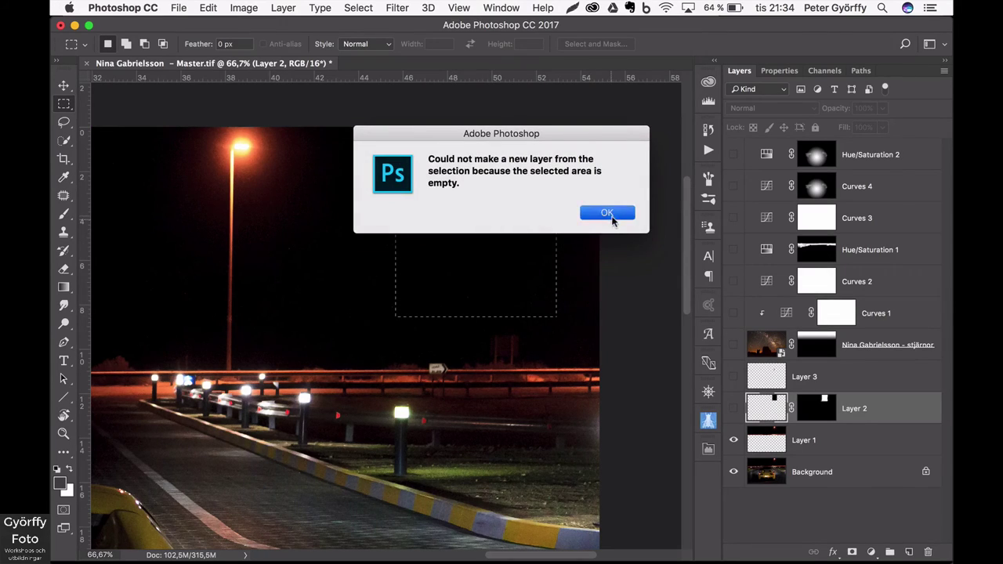
pyautogui.click(608, 214)
pyautogui.click(761, 440)
pyautogui.press('super+j')
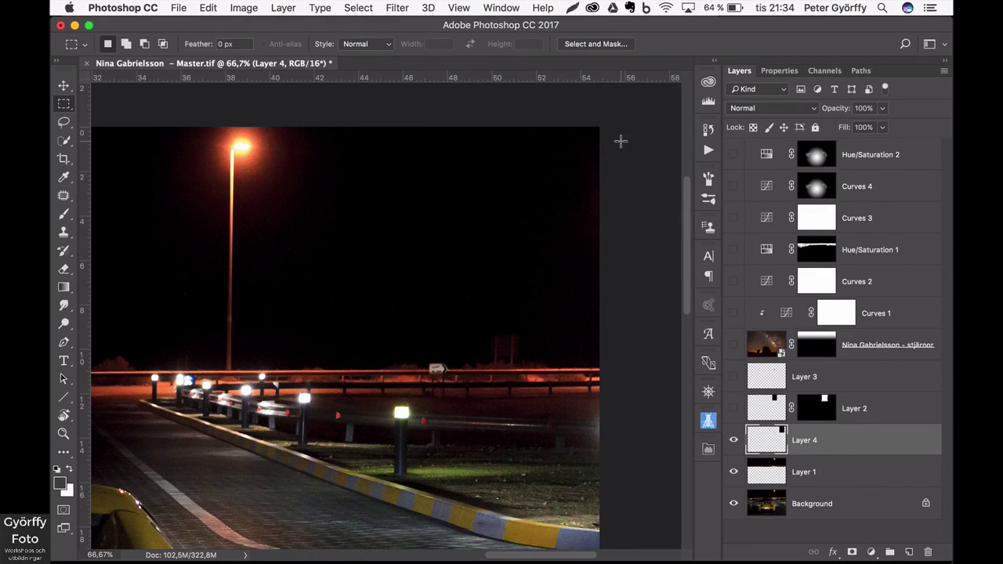
pyautogui.click(64, 89)
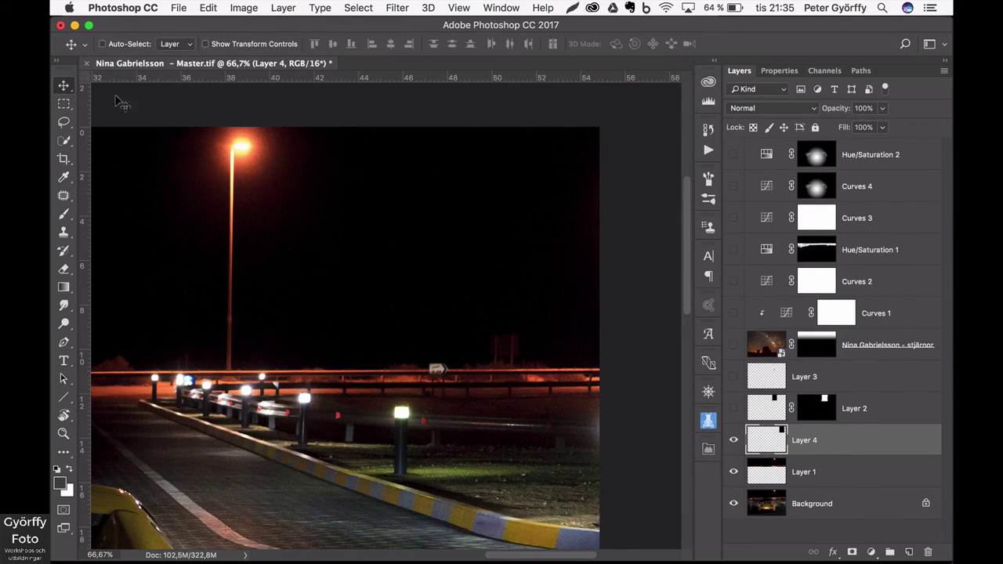
pyautogui.moveTo(475, 231); pyautogui.dragTo(230, 219)
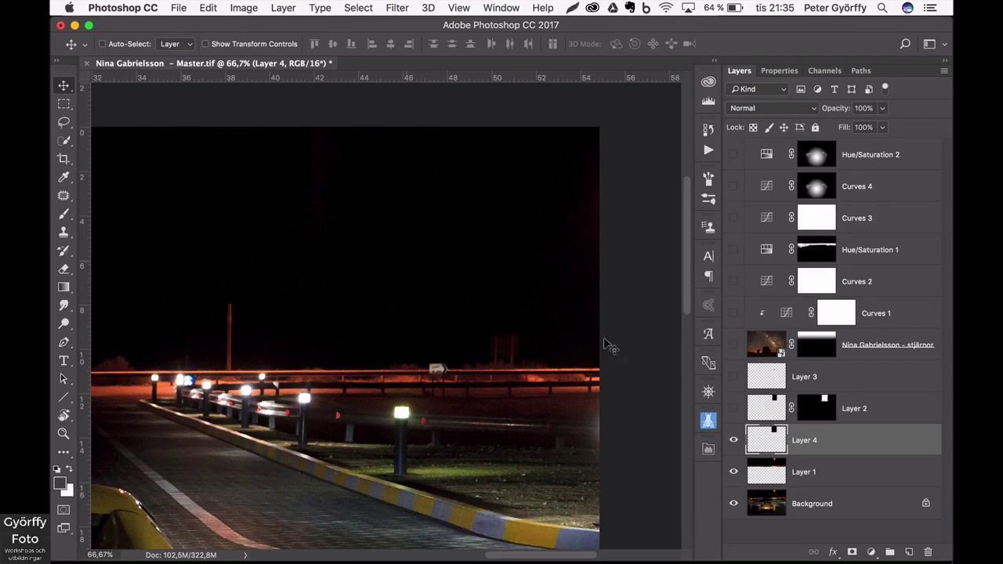
pyautogui.press('super+e')
pyautogui.click(763, 419)
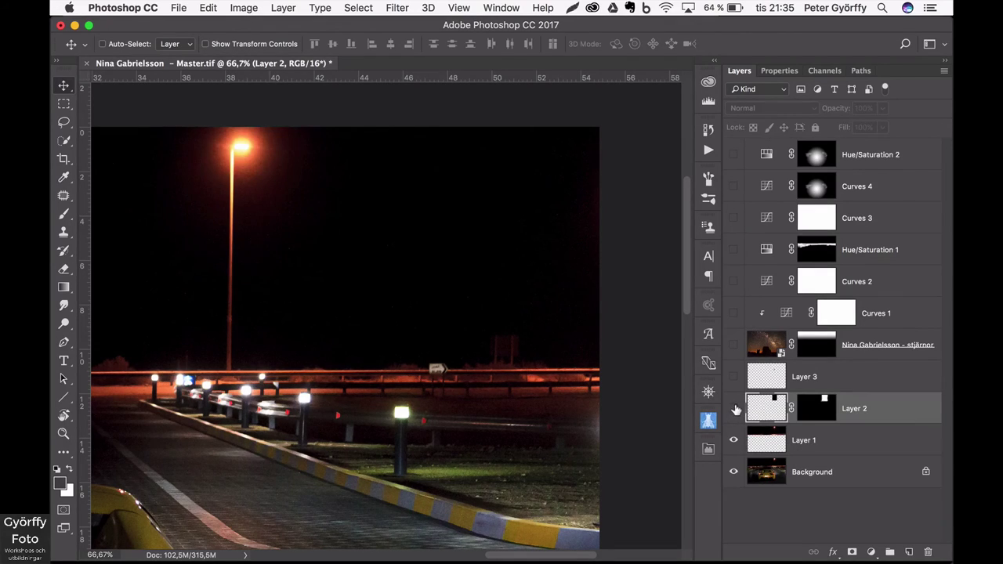
# Turn on Layers 2 and 3, viewing Layer 2's mask on its own along the way
pyautogui.click(733, 408)
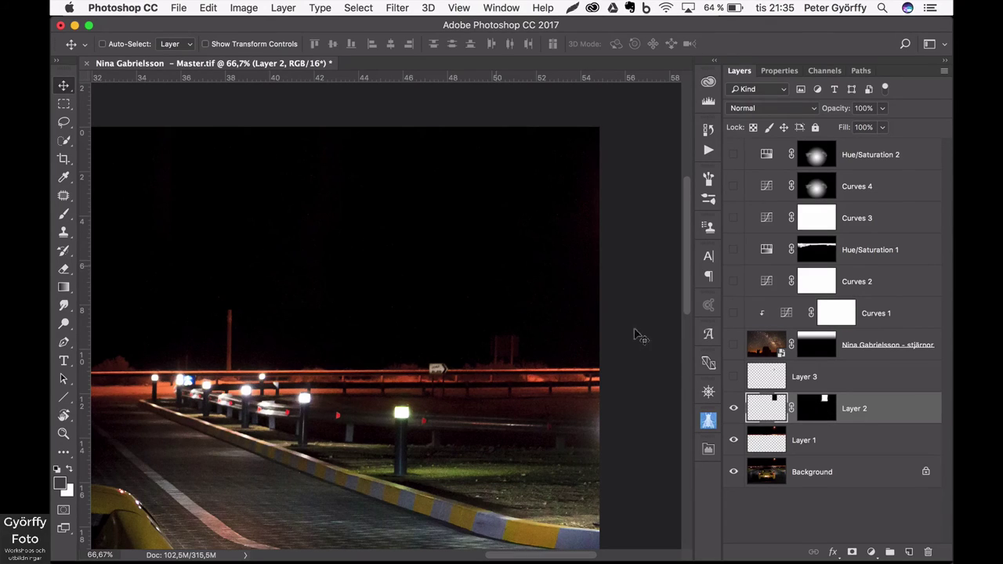
pyautogui.keyDown('alt'); pyautogui.click(822, 415); pyautogui.keyUp('alt')
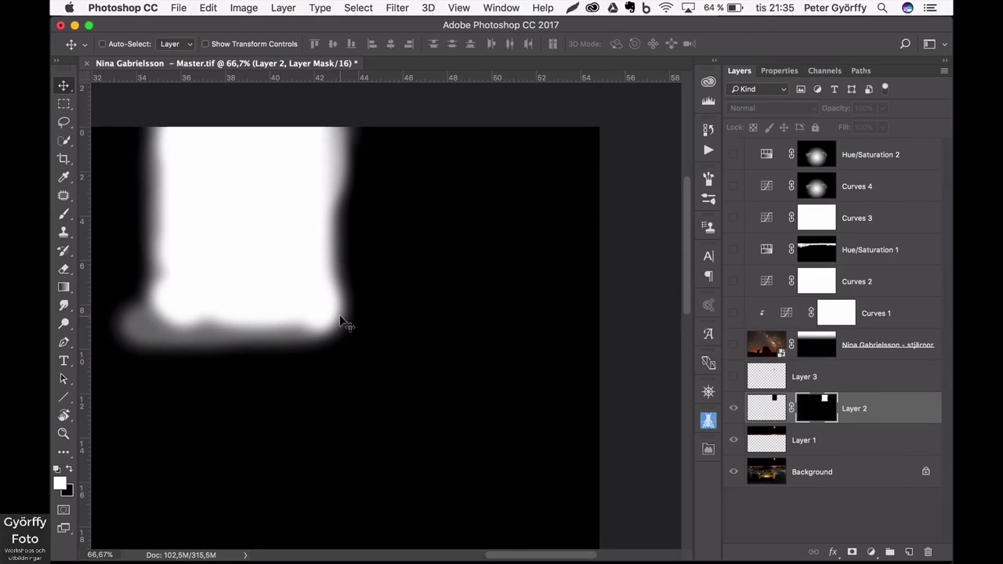
pyautogui.keyDown('alt'); pyautogui.click(819, 407); pyautogui.keyUp('alt')
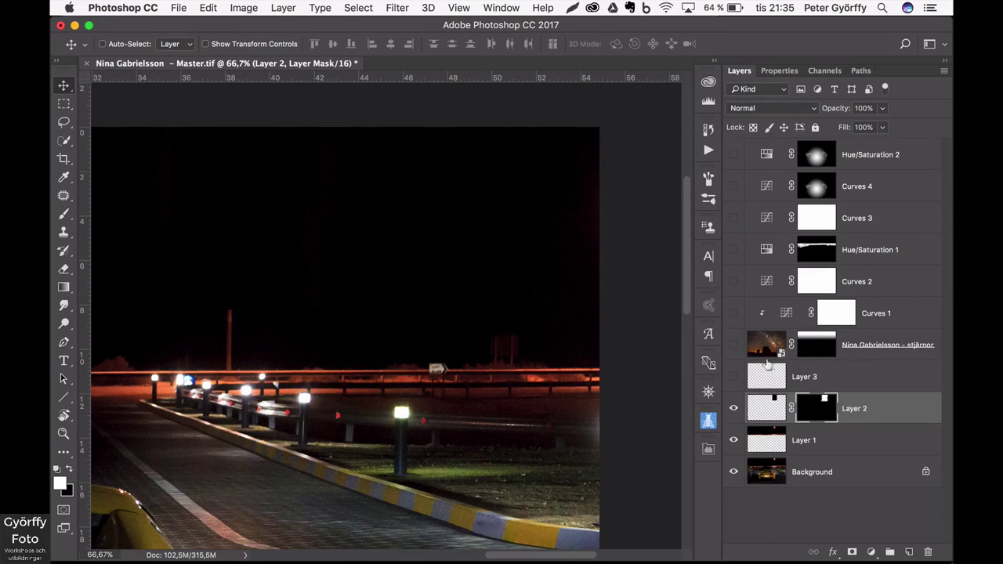
pyautogui.click(734, 378)
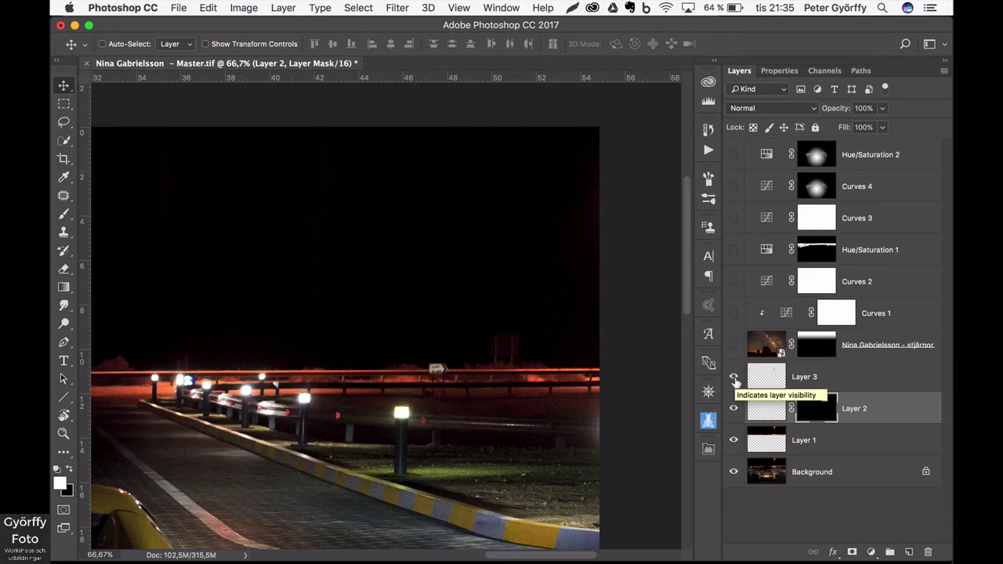
# Fit the whole image on screen, deselect all layers, and turn on the stjärnor starry sky layer
pyautogui.press('super+0')
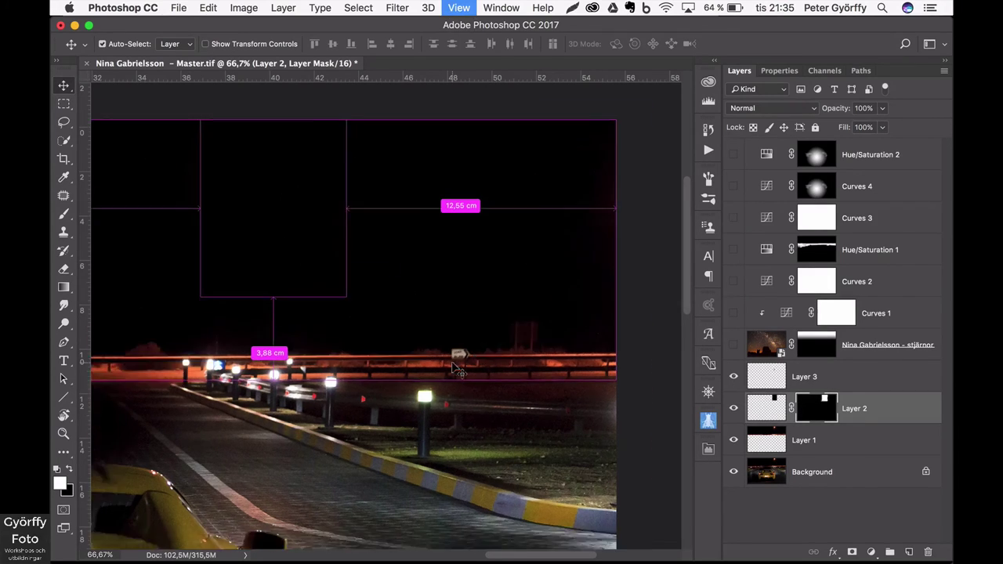
pyautogui.click(843, 517)
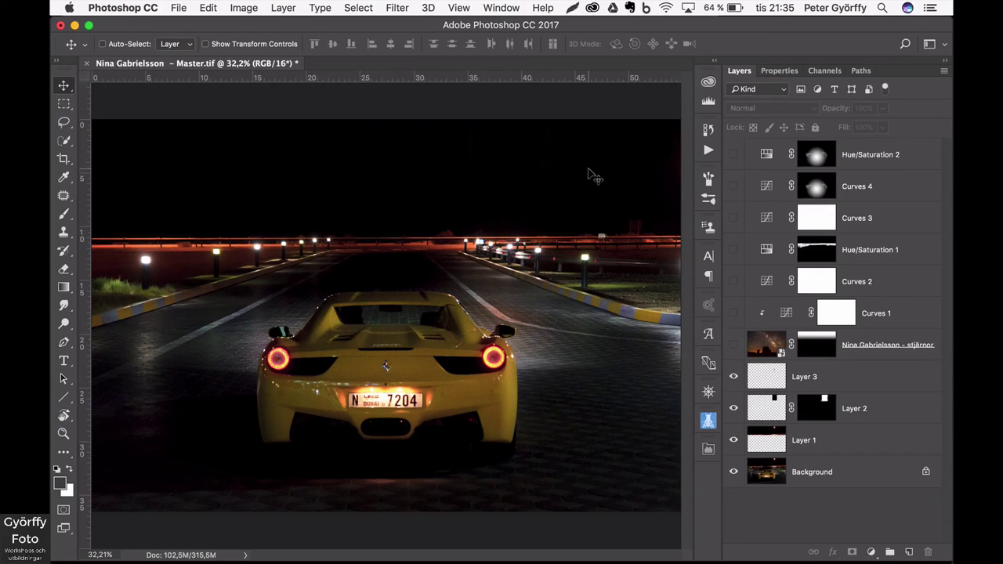
pyautogui.click(734, 345)
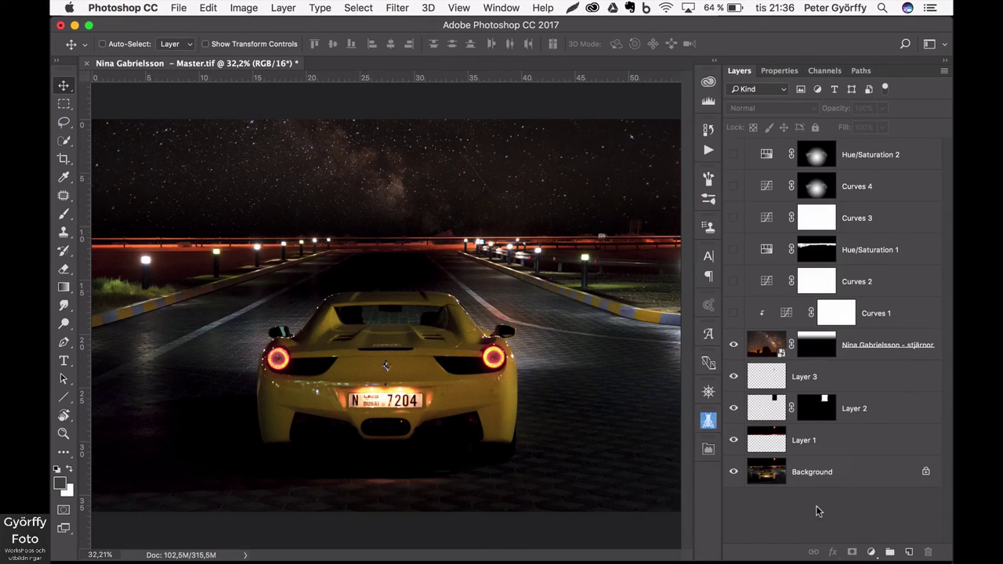
pyautogui.press('super+Tab')
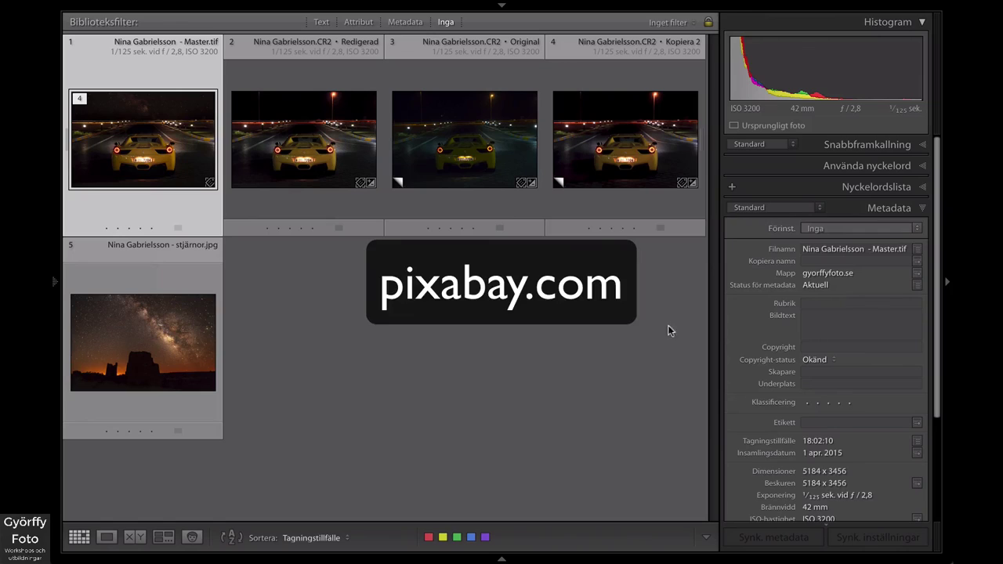
pyautogui.click(258, 381)
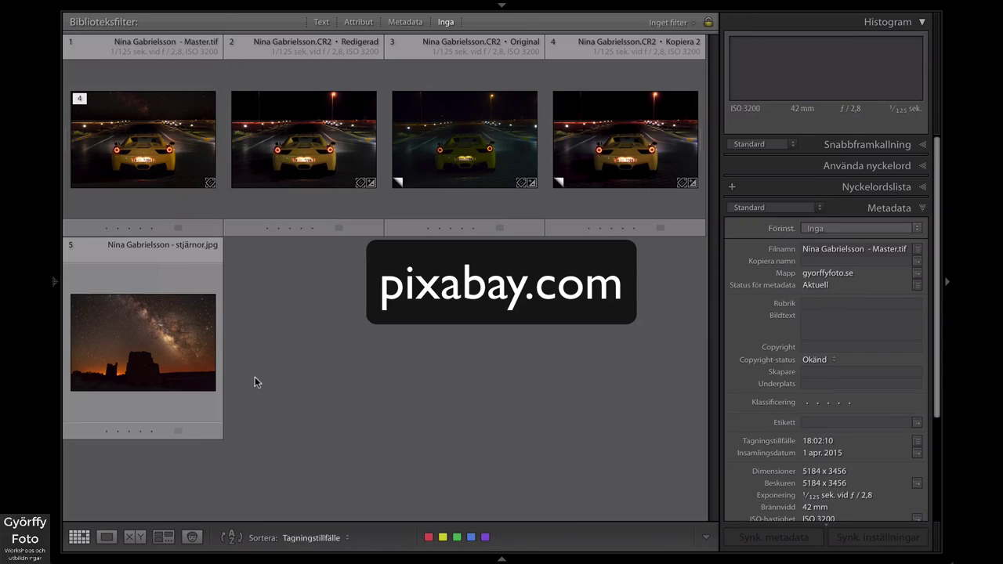
pyautogui.doubleClick(146, 357)
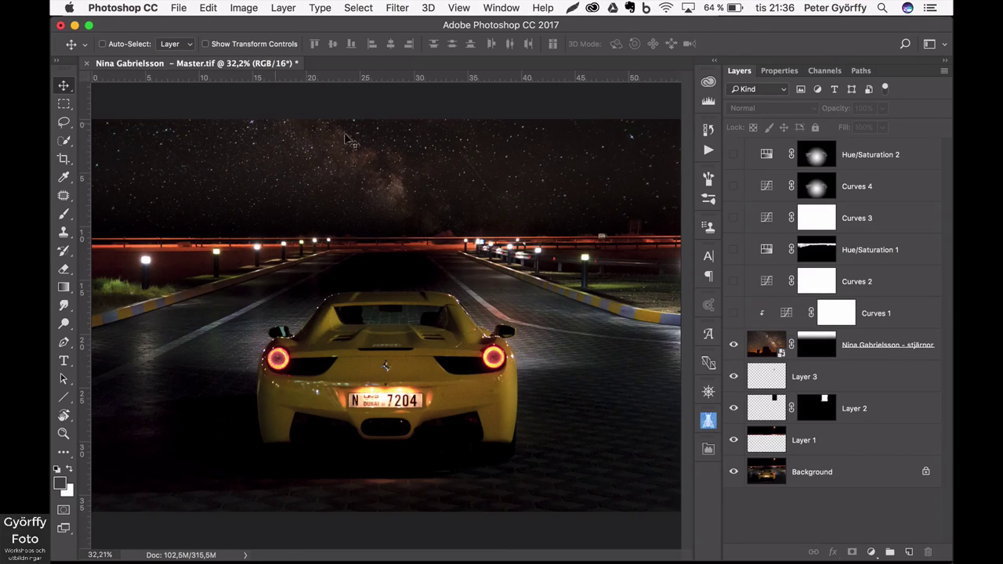
# Turn on Curves 1 for the sky, comparing before/after and inspecting the sky's gradient mask
pyautogui.click(733, 314)
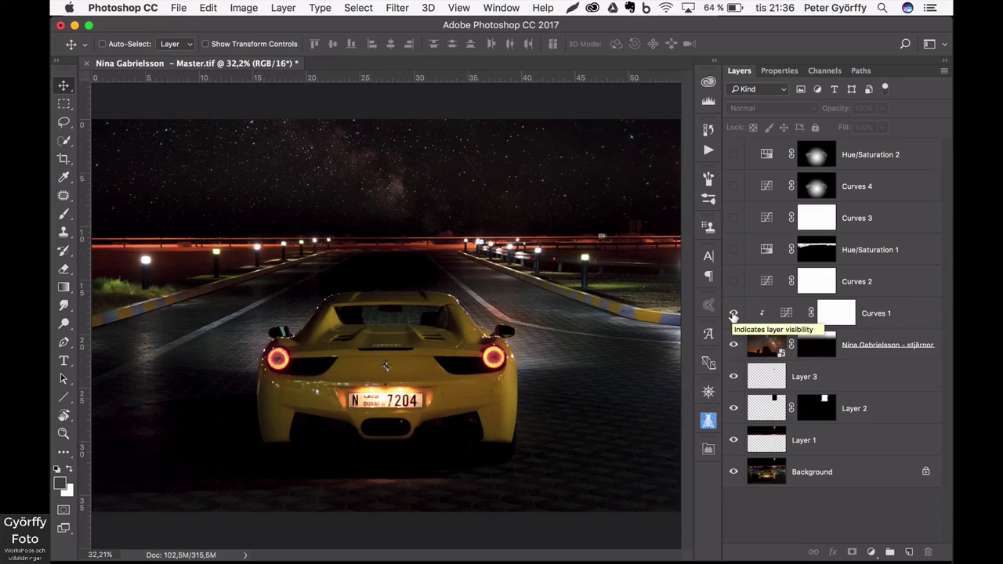
pyautogui.click(733, 314)
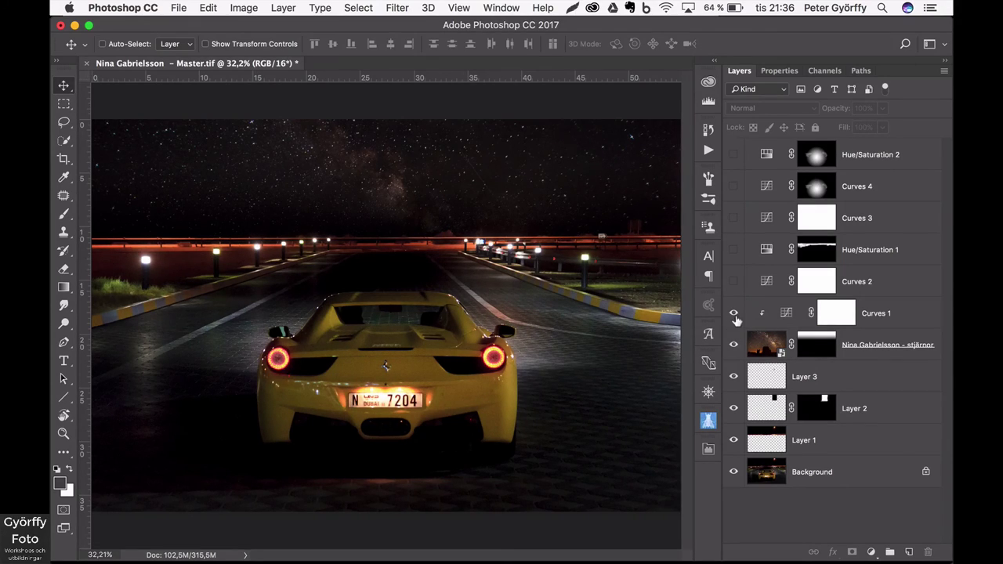
pyautogui.click(793, 315)
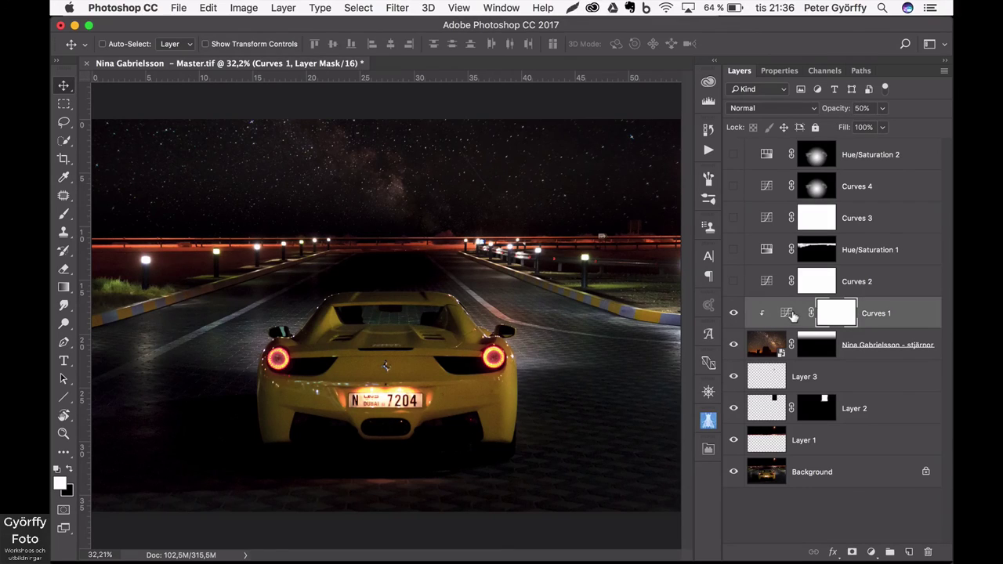
pyautogui.click(733, 313)
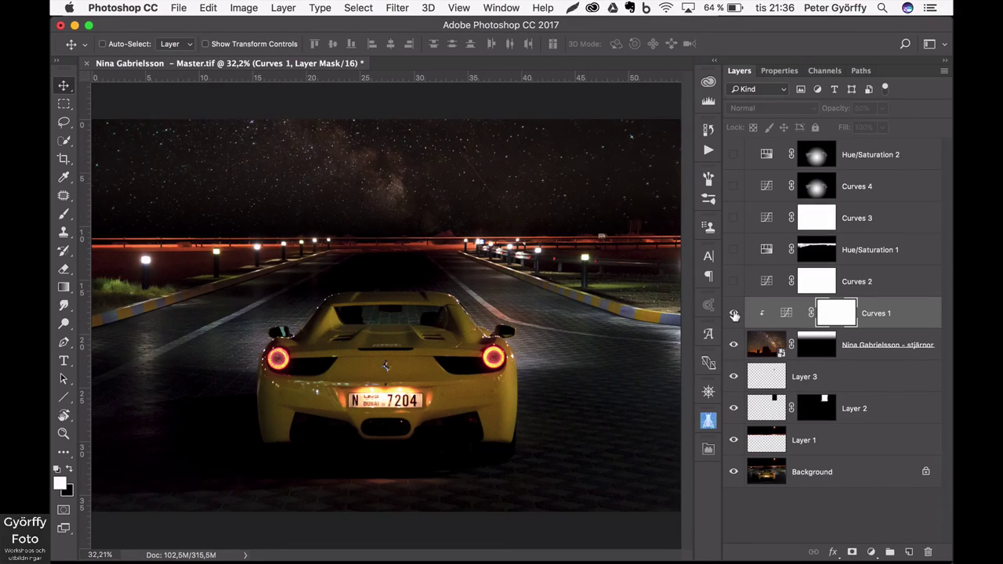
pyautogui.click(733, 314)
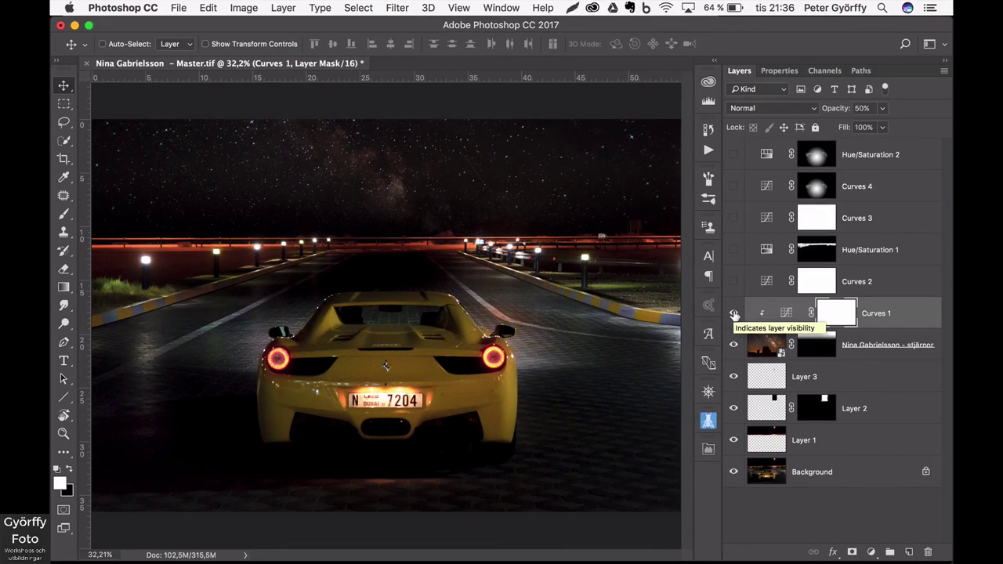
pyautogui.keyDown('alt'); pyautogui.click(821, 352); pyautogui.keyUp('alt')
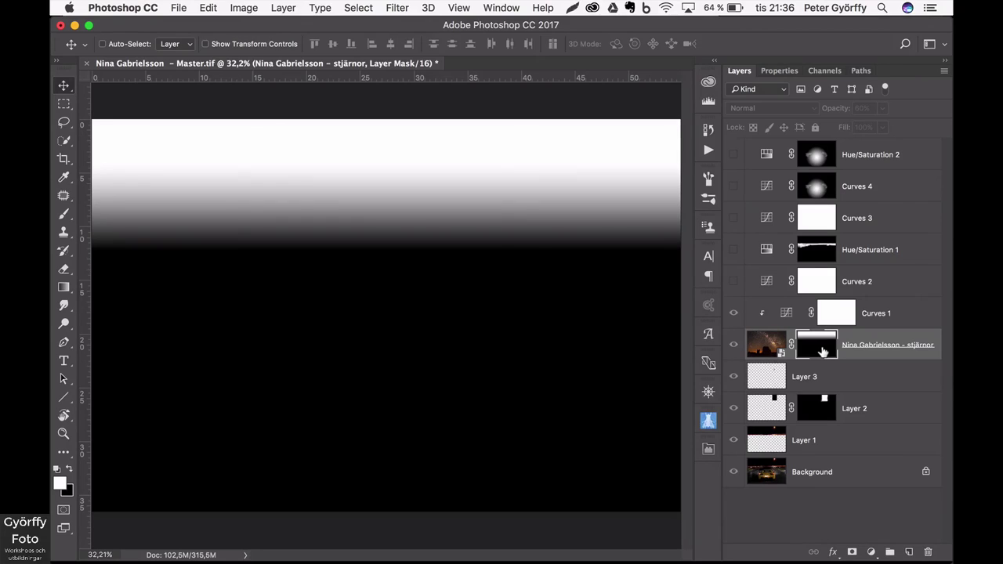
pyautogui.keyDown('alt'); pyautogui.click(810, 352); pyautogui.keyUp('alt')
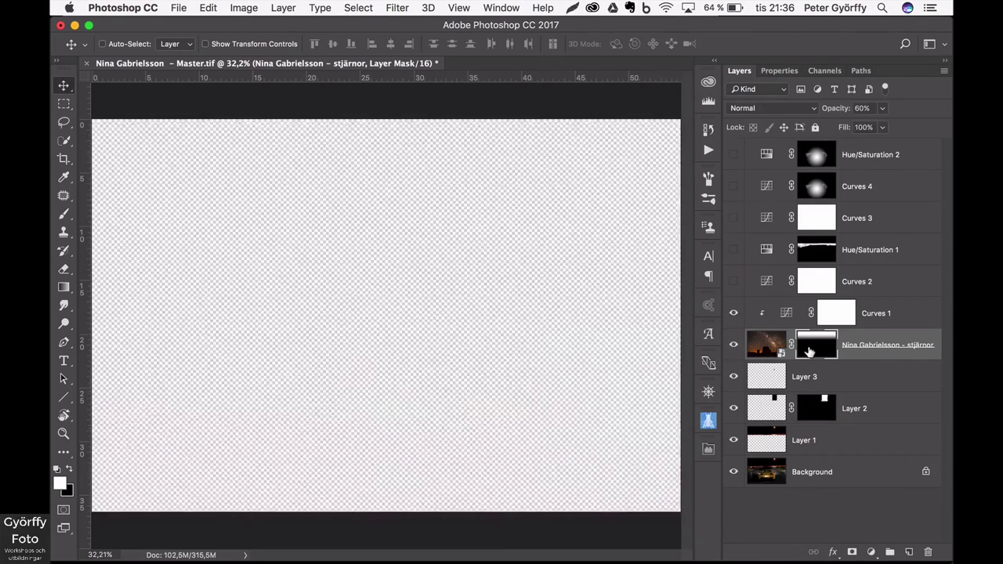
# Turn on the Curves 2 adjustment darkening the car and road, comparing before and after
pyautogui.click(733, 281)
pyautogui.click(733, 282)
pyautogui.click(734, 281)
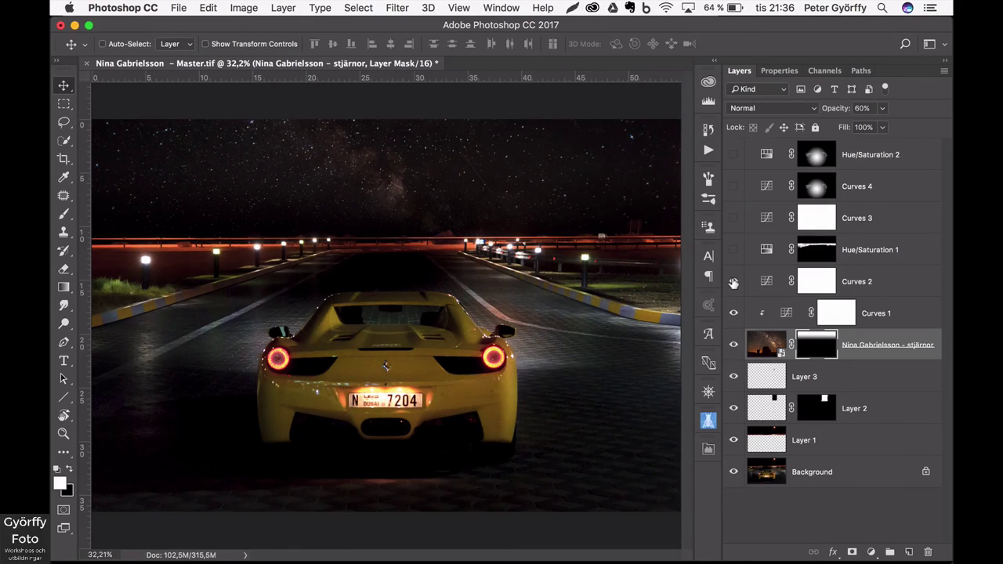
pyautogui.click(733, 281)
pyautogui.click(733, 282)
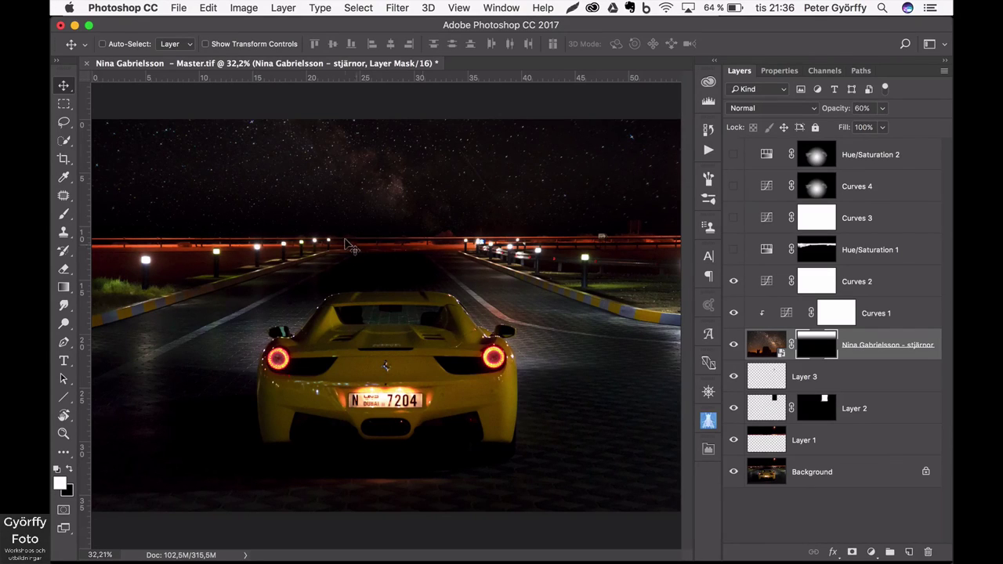
pyautogui.click(766, 252)
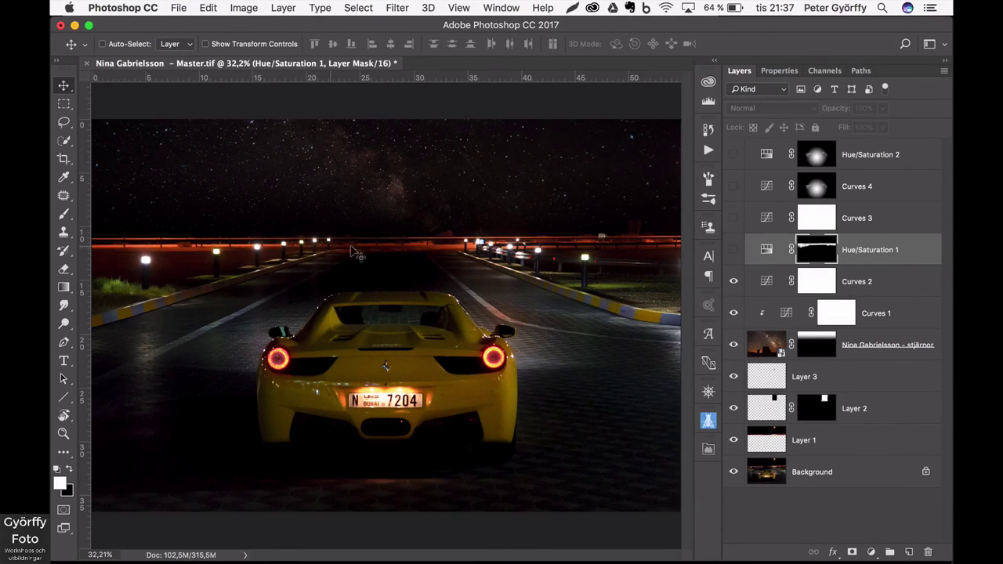
# Turn on Hue/Saturation 1, Curves 3, Curves 4 and Hue/Saturation 2
pyautogui.click(734, 250)
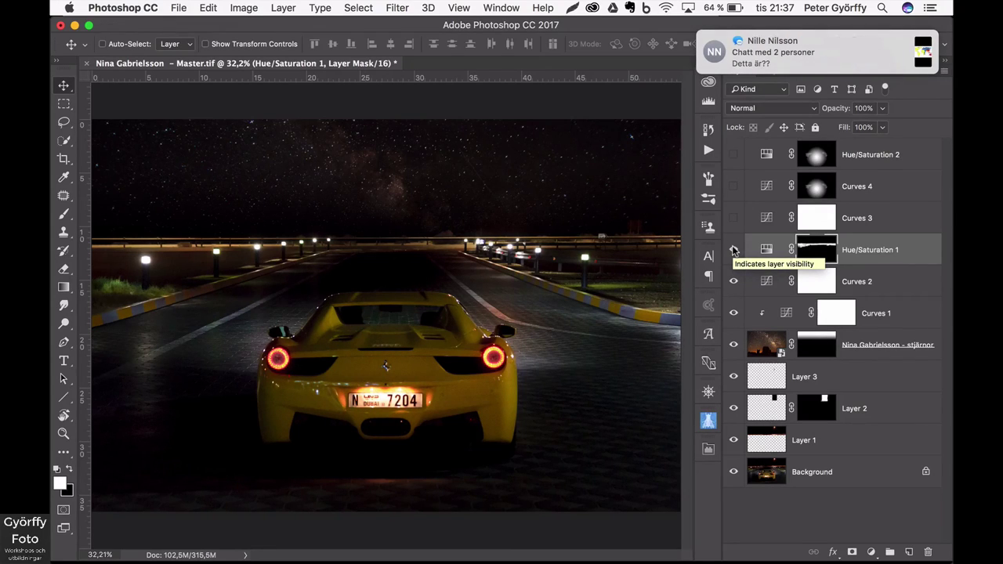
pyautogui.click(734, 218)
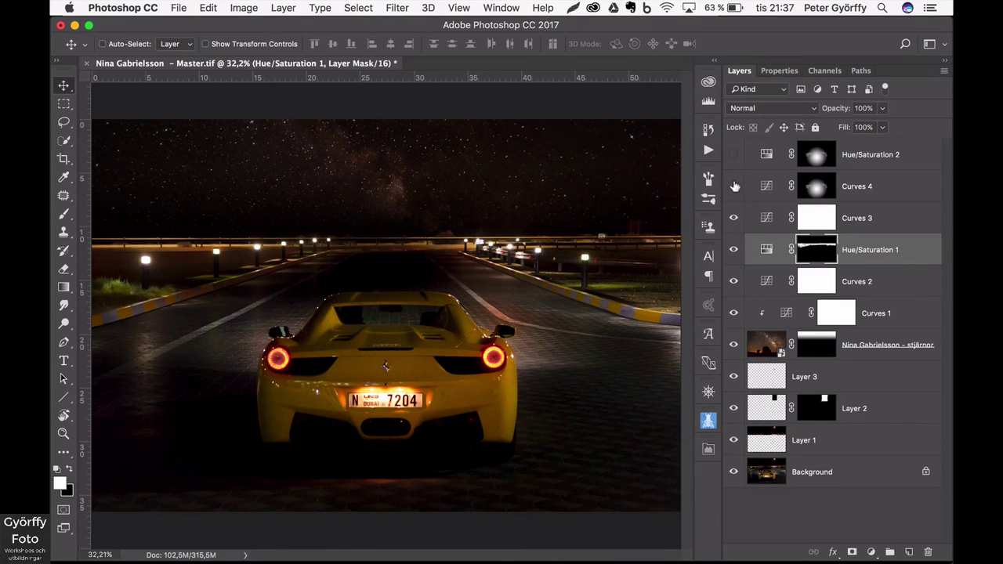
pyautogui.click(734, 187)
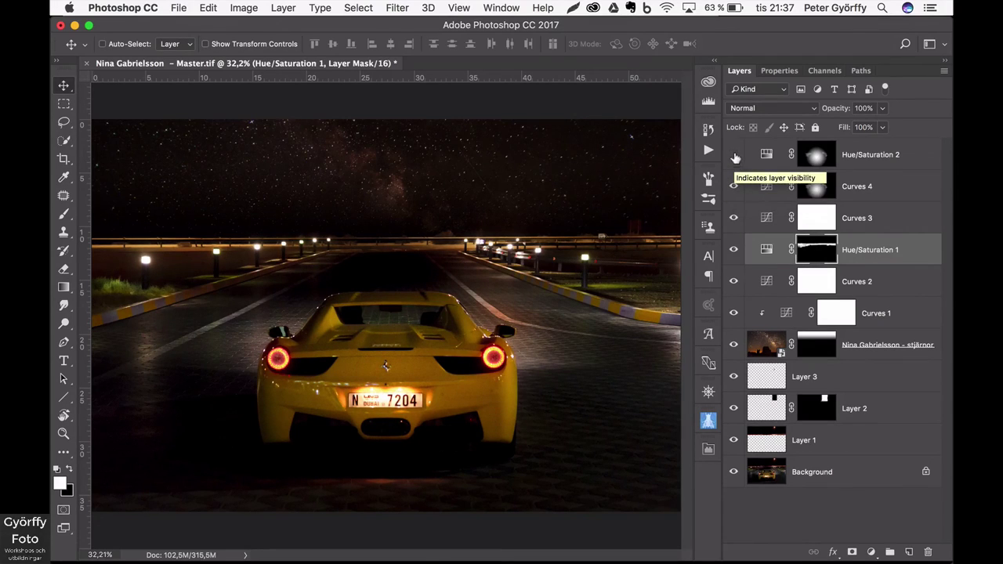
pyautogui.click(735, 156)
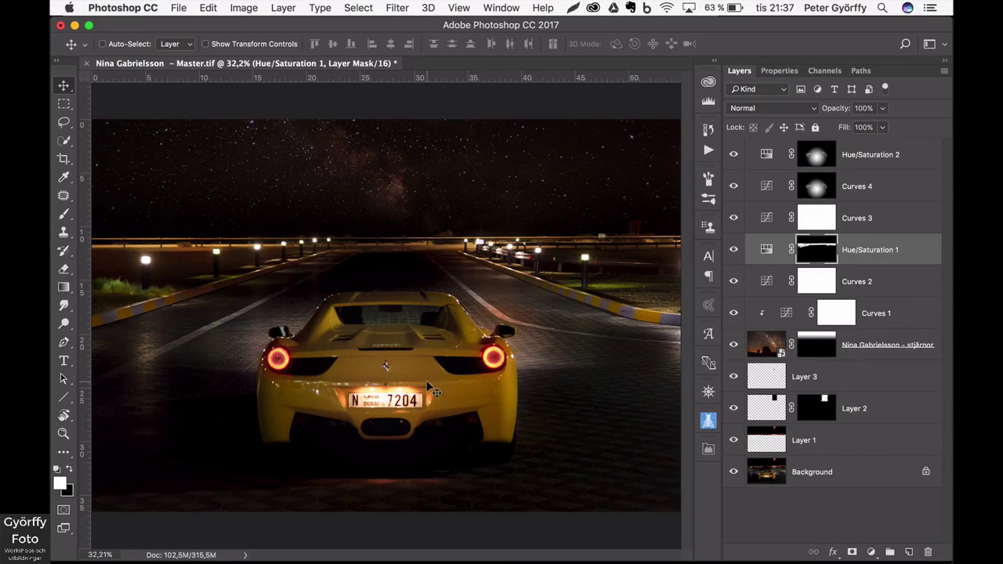
# Hide and reshow the starry sky layer to compare, then clear the layer selection
pyautogui.click(734, 346)
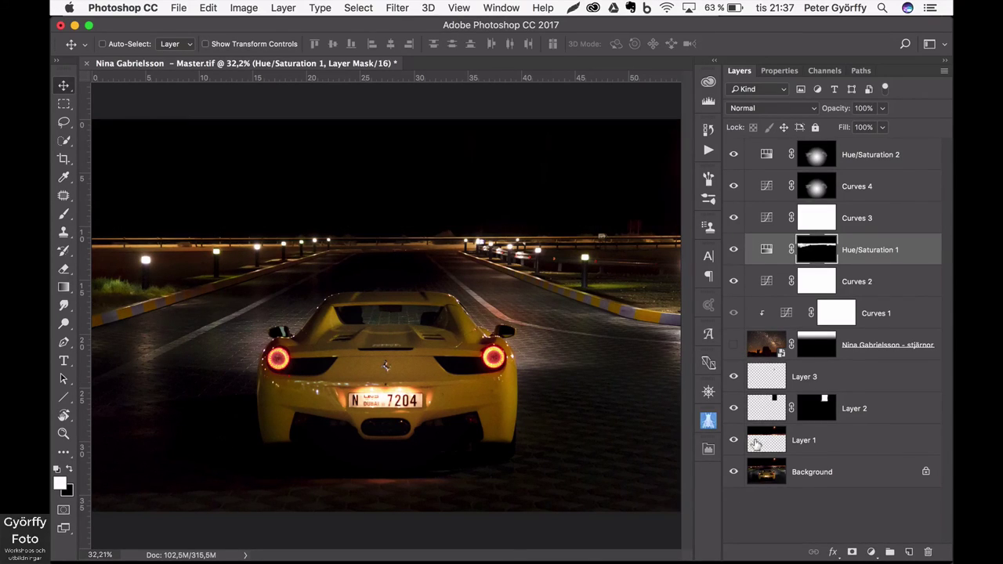
pyautogui.click(734, 345)
pyautogui.click(805, 513)
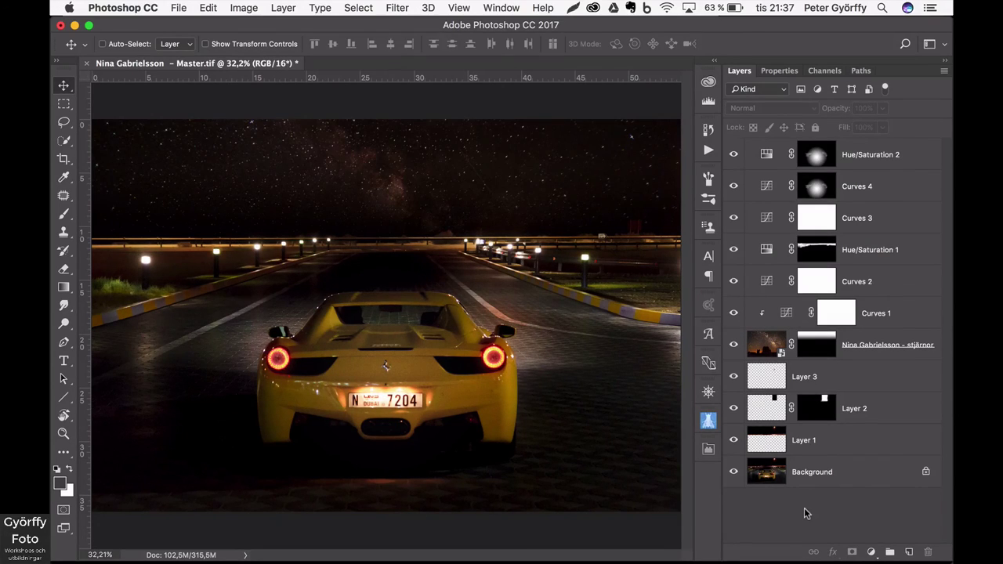
# In Lightroom's Library, view the Original, then Redigerad, then the finished Master.tif full size
pyautogui.press('super+Tab')
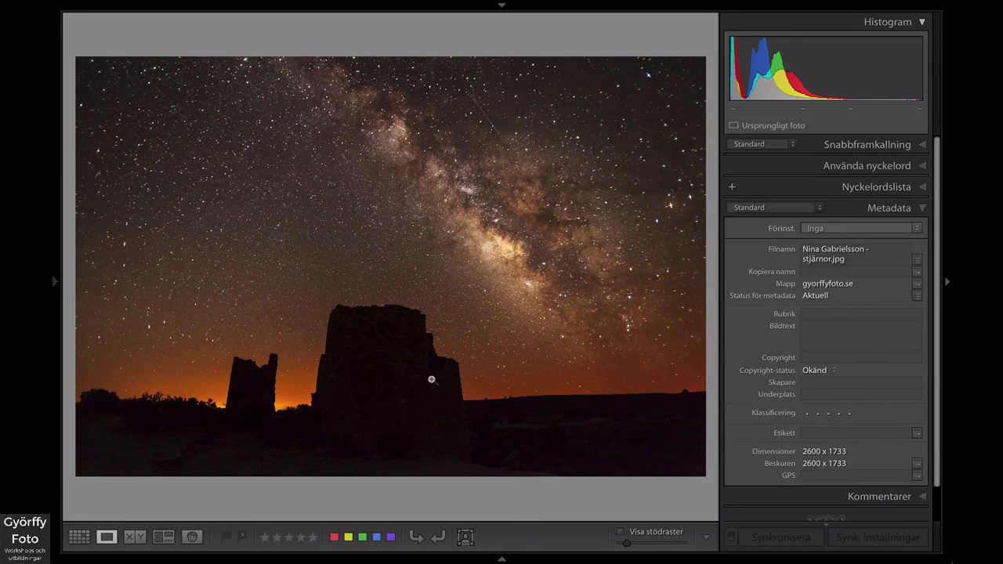
pyautogui.press('g')
pyautogui.doubleClick(459, 117)
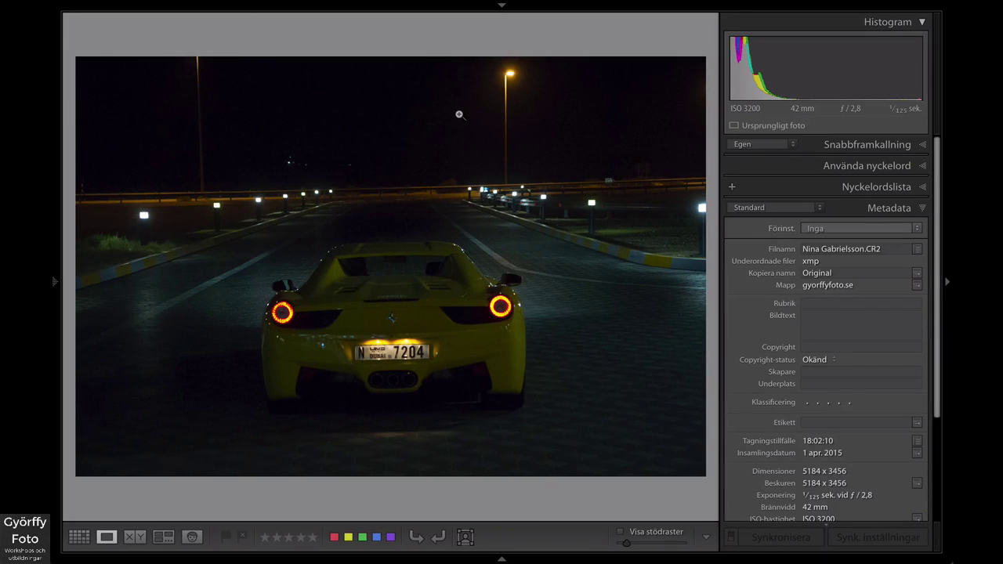
pyautogui.press('Right')
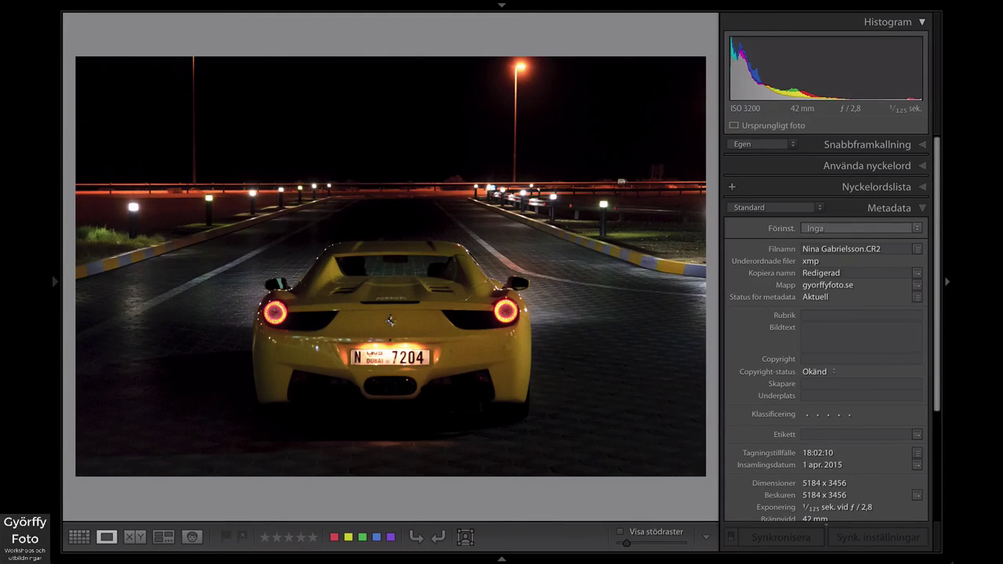
pyautogui.press('Right')
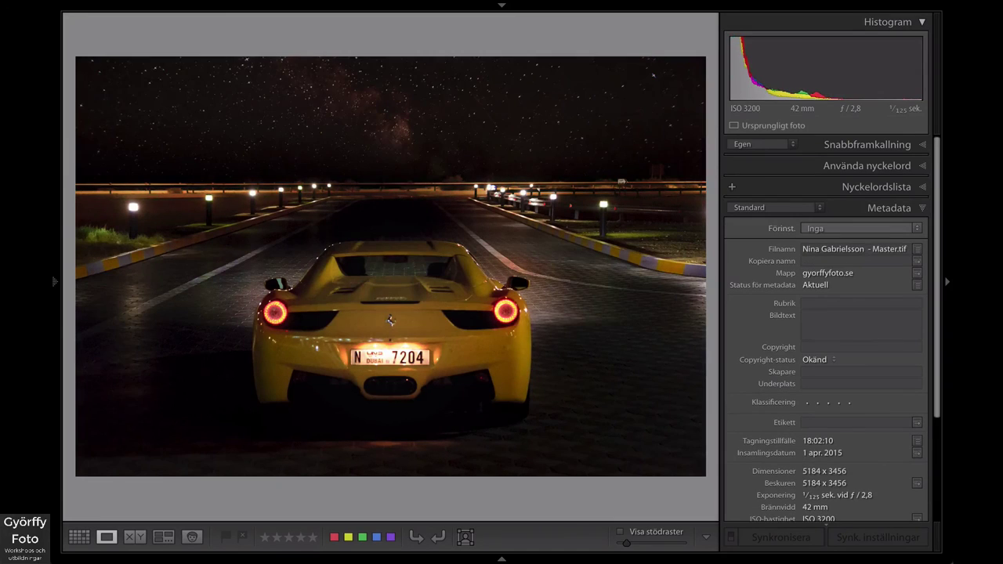